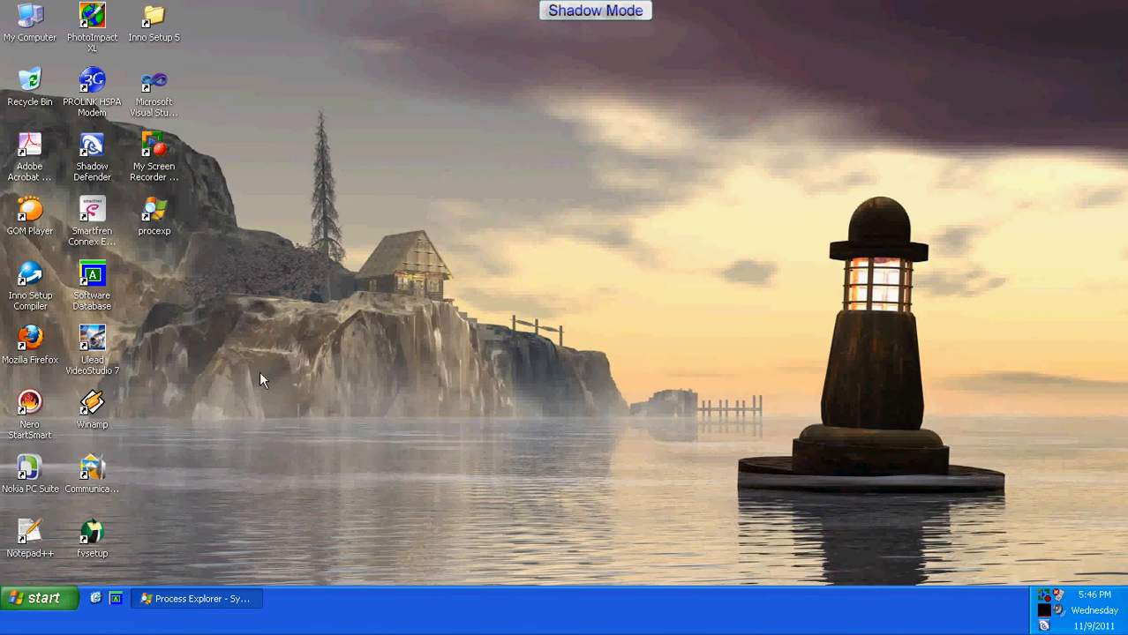
- Open the 2011-06-15-software-dokter-praktek zip archive in the user's documents folder and run its installer without extracting the files
double_click(35, 20)
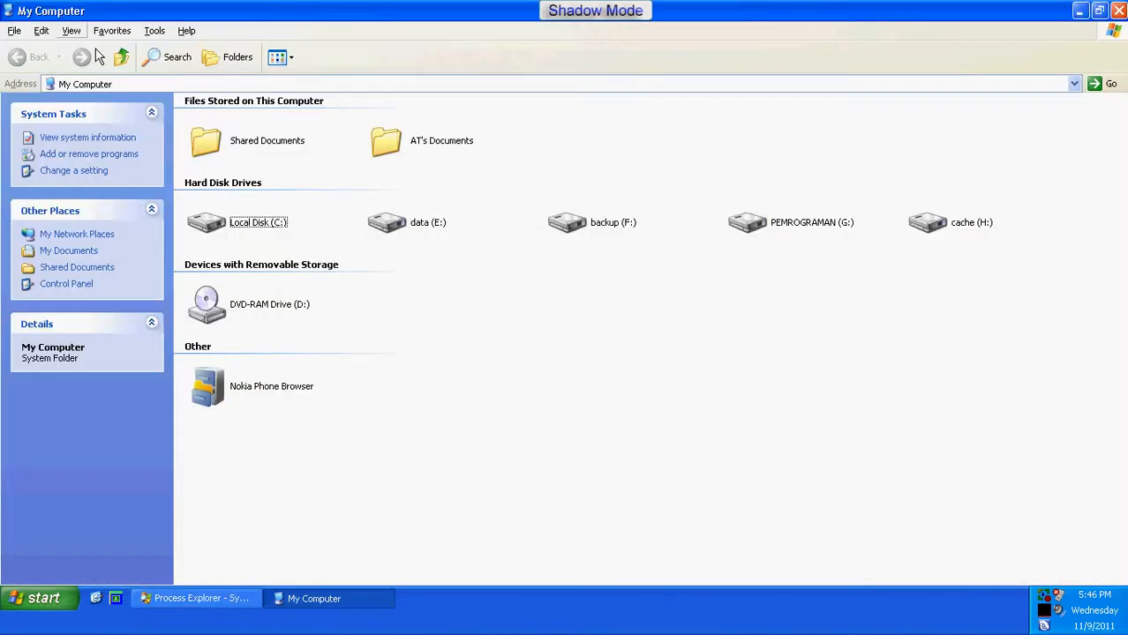
double_click(438, 151)
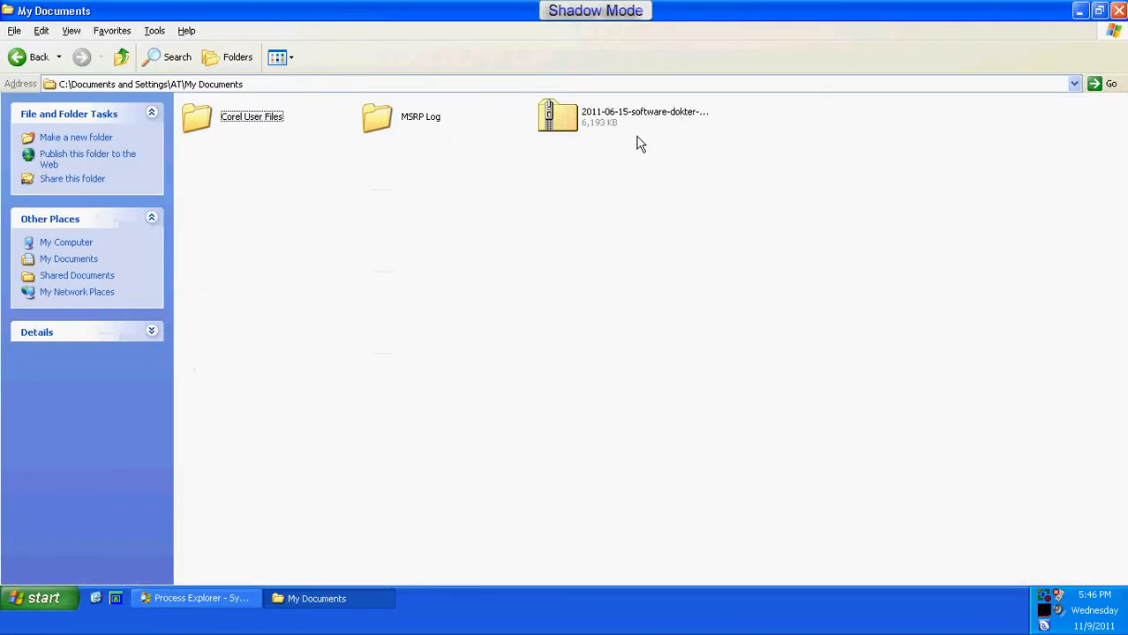
double_click(565, 122)
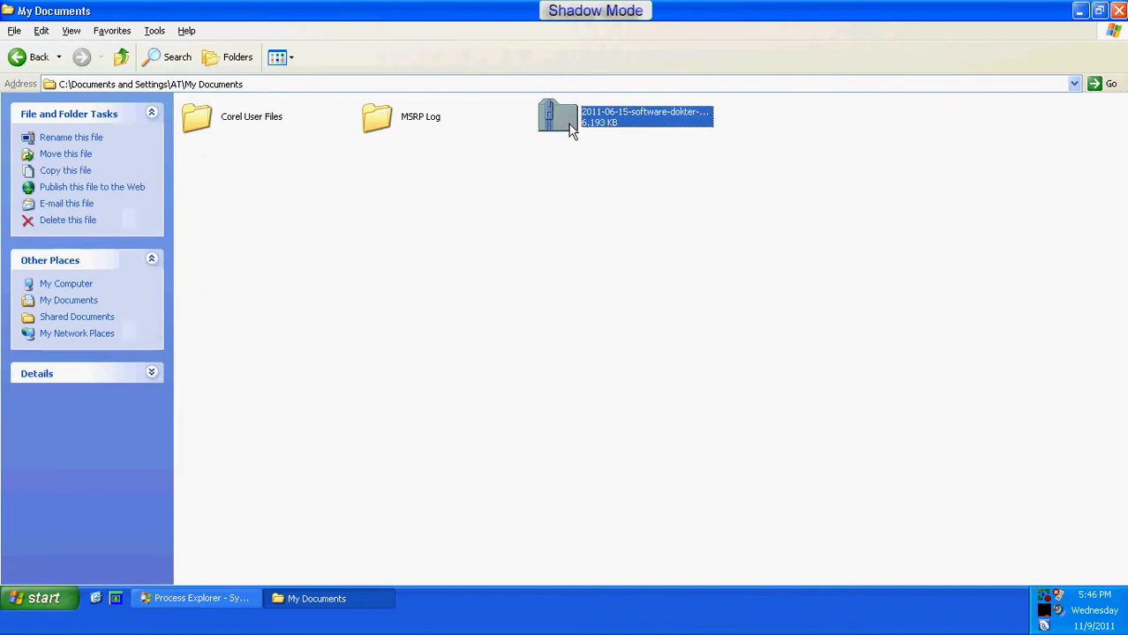
click(206, 152)
double_click(205, 152)
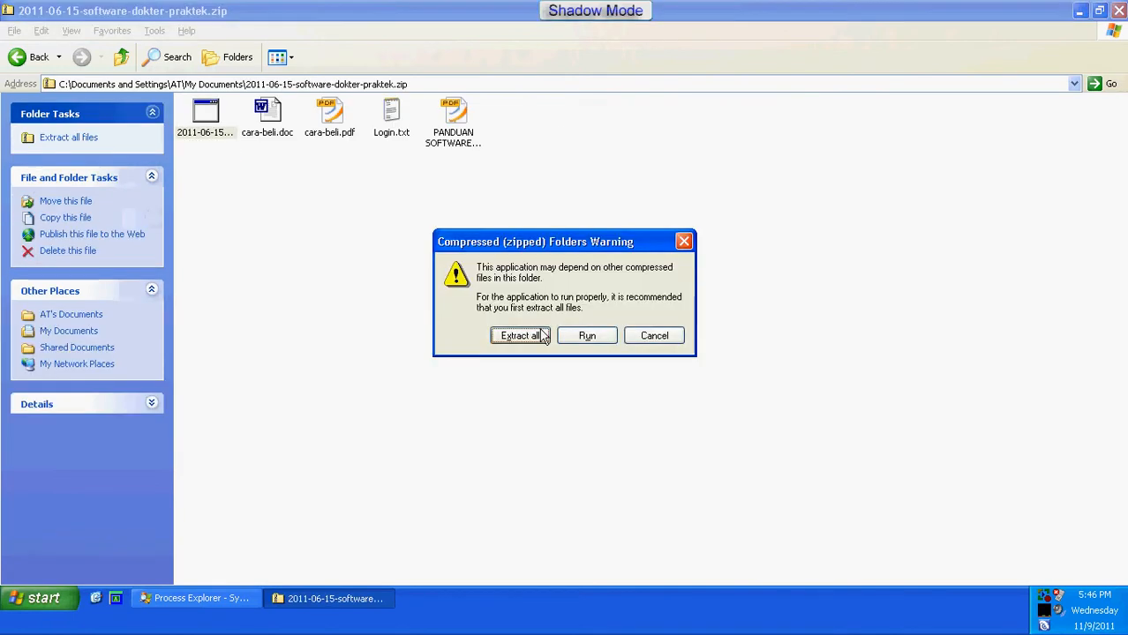
click(586, 338)
- Install Software Dokter Praktek in the default folder C:\Program Files\Software Dokter Praktek and finish the setup wizard
click(658, 434)
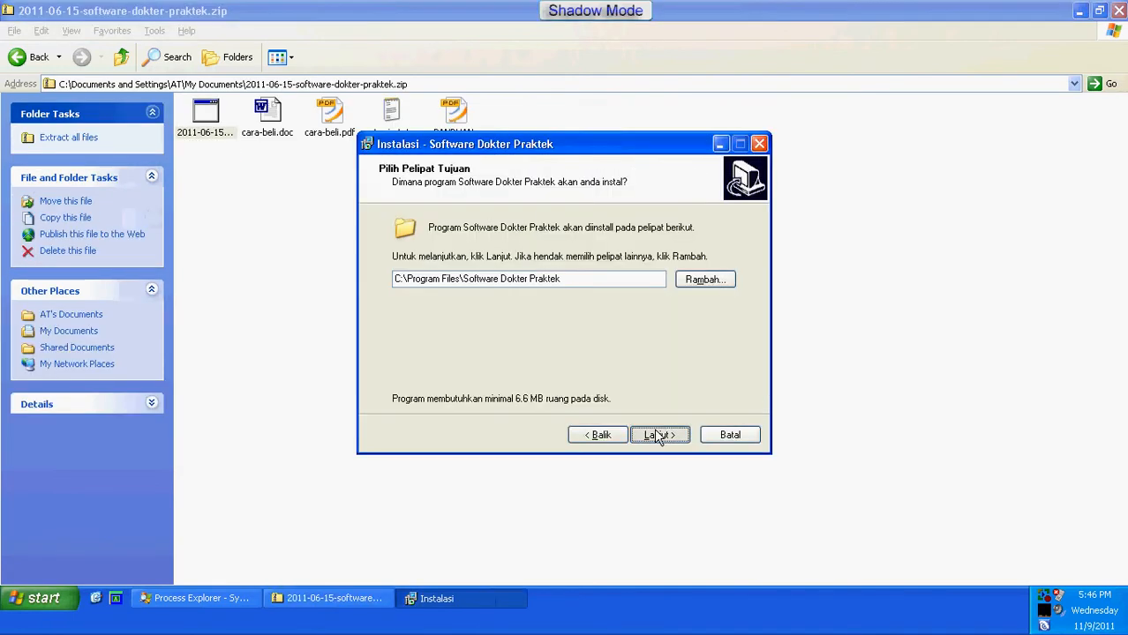
click(657, 434)
click(657, 434)
click(658, 434)
click(657, 435)
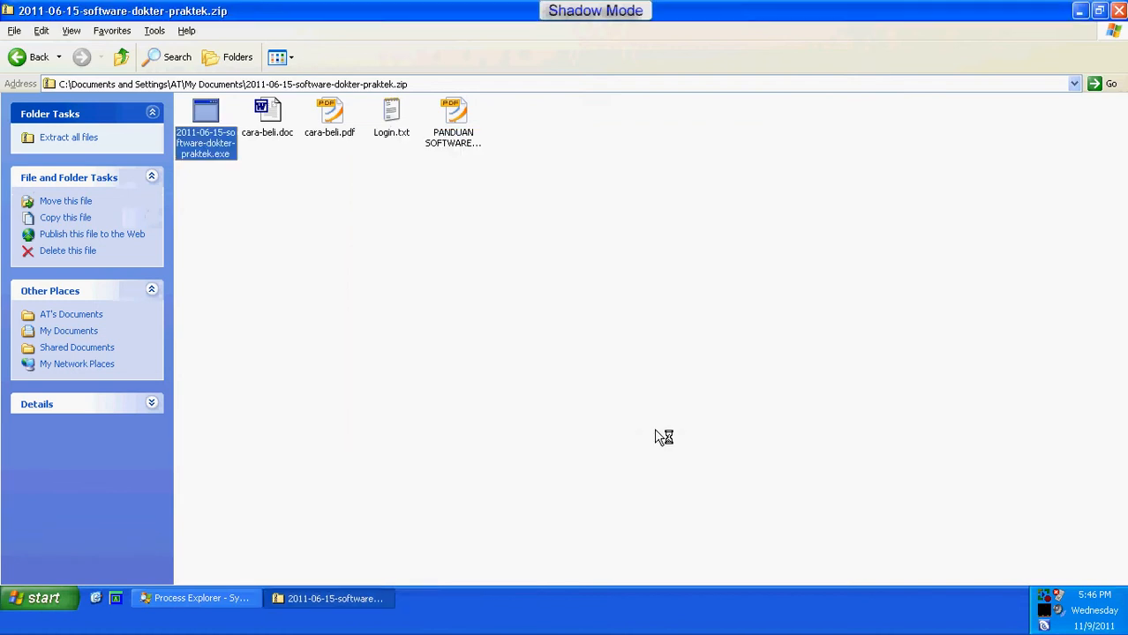
- Close the archive window, log in as Bagian Administrasi with a blank password, and dismiss the registration form
click(1119, 10)
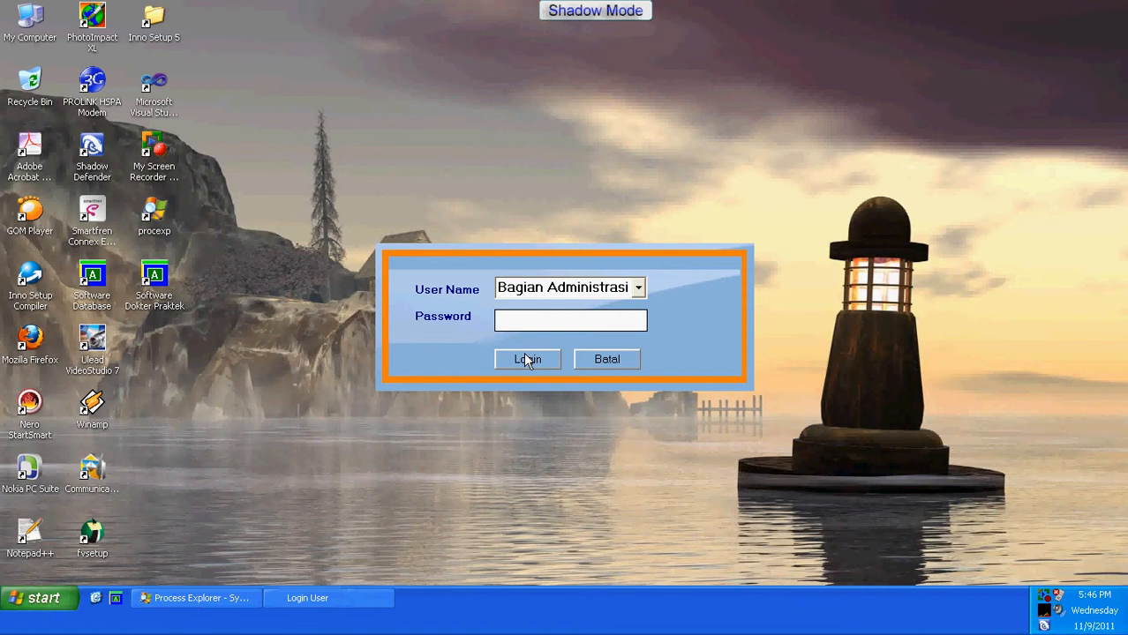
click(526, 360)
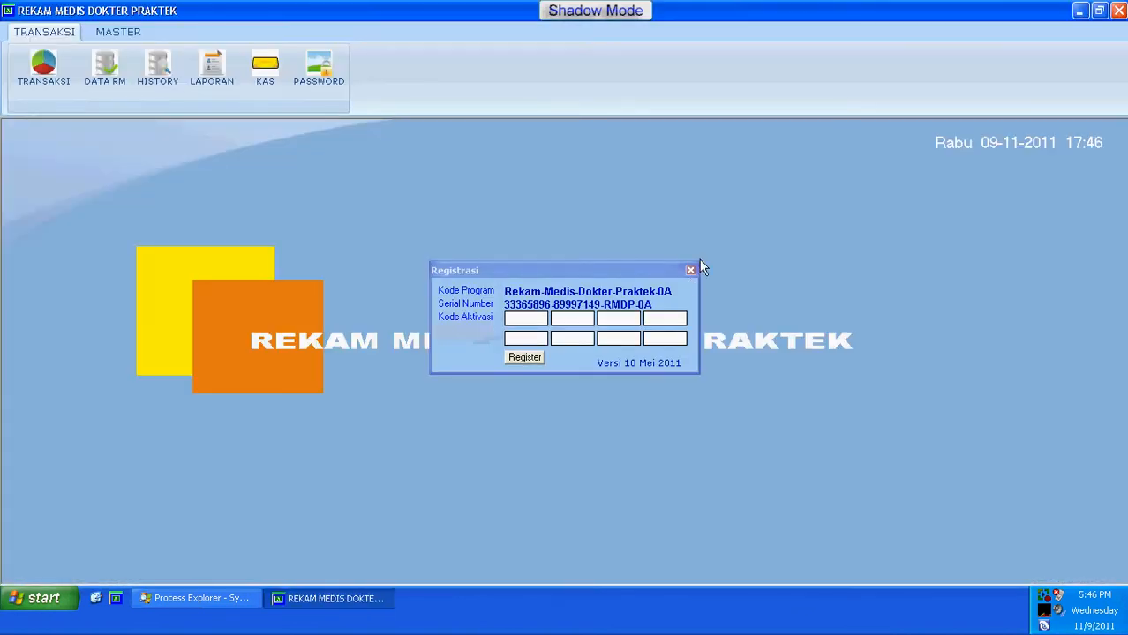
click(690, 270)
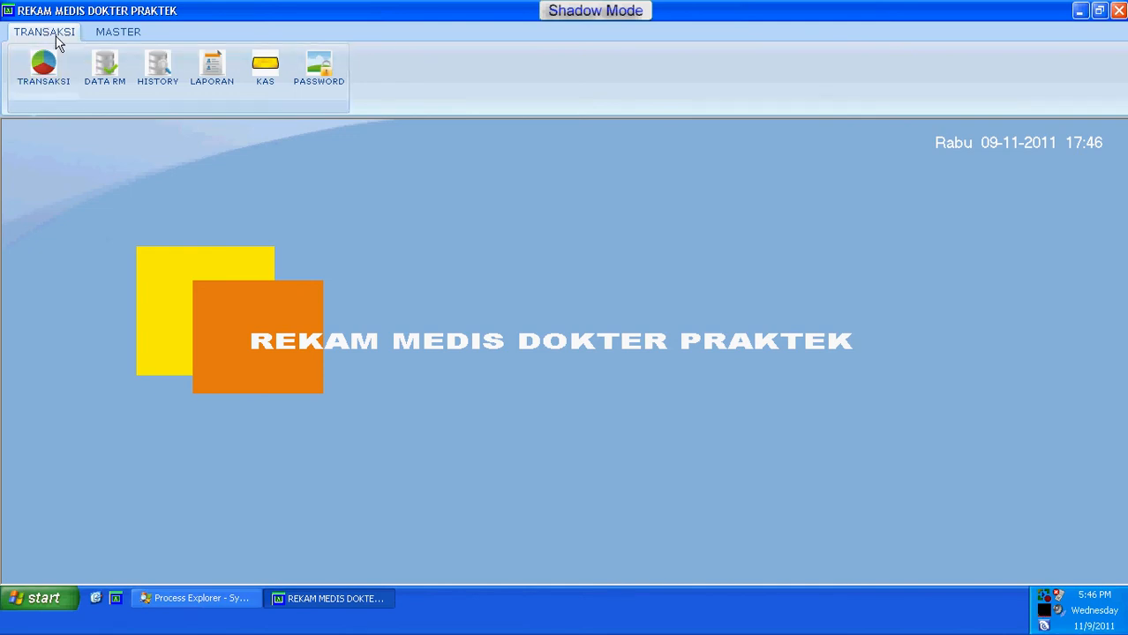
- Review the transaction and master functions, and examine the columns of the Pasien master list
click(122, 34)
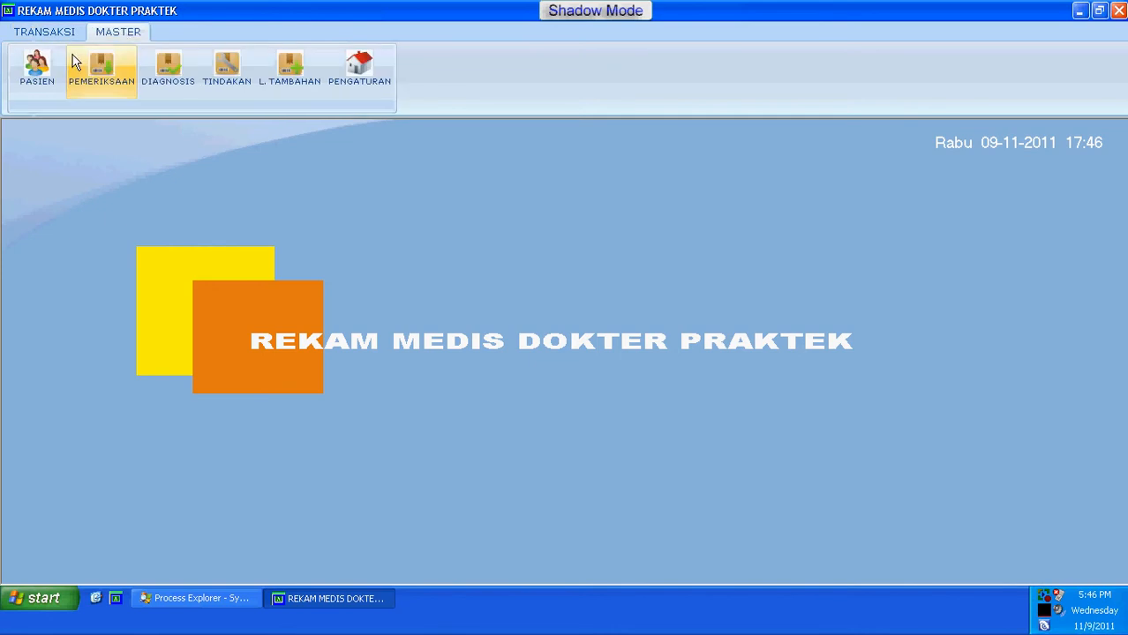
click(44, 33)
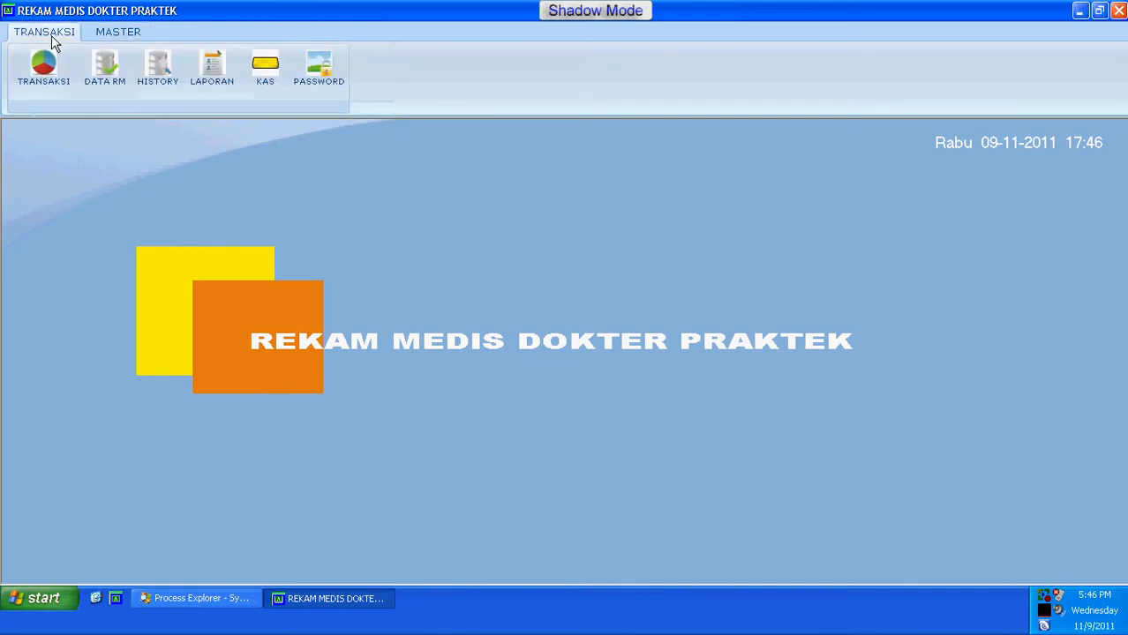
click(120, 37)
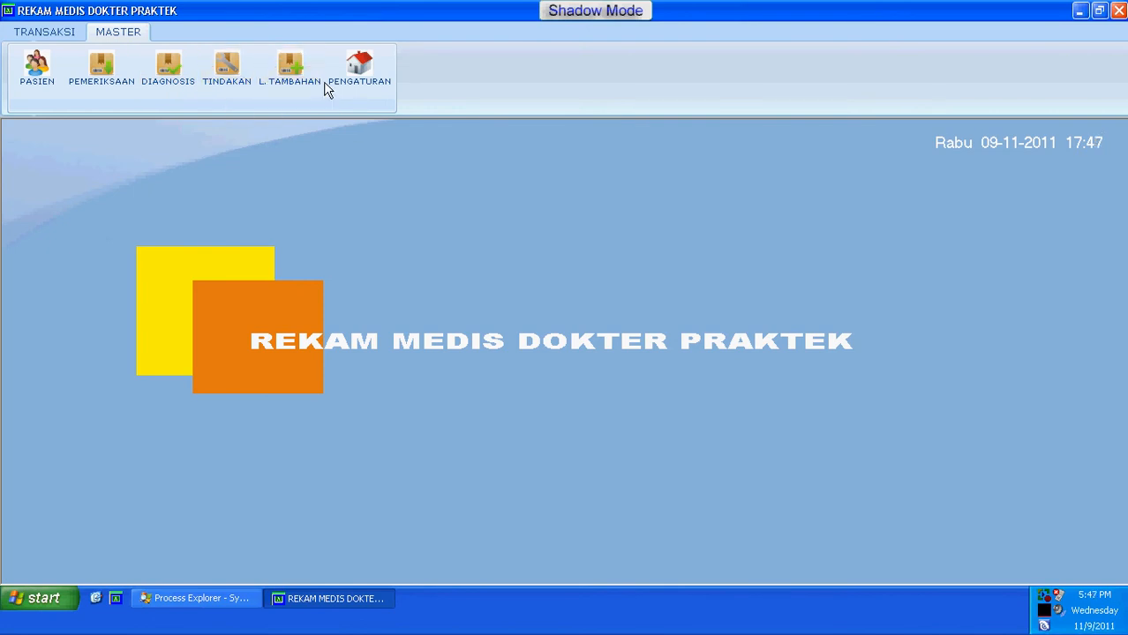
click(39, 81)
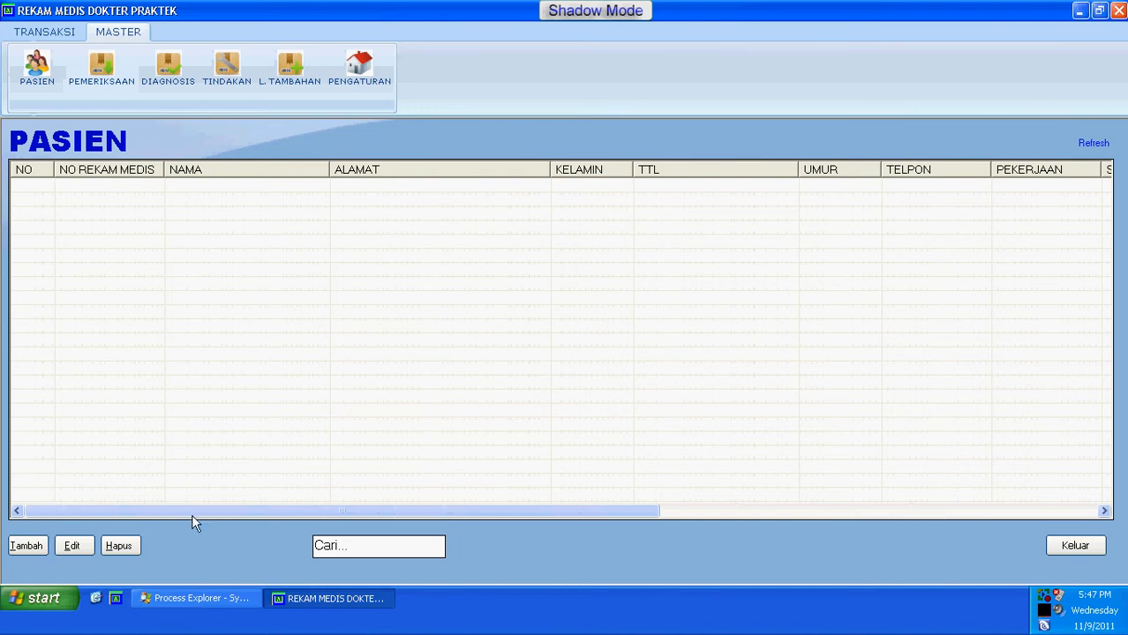
mouse_move(194, 513)
mouse_down()
mouse_move(266, 517)
mouse_move(181, 511)
mouse_up()
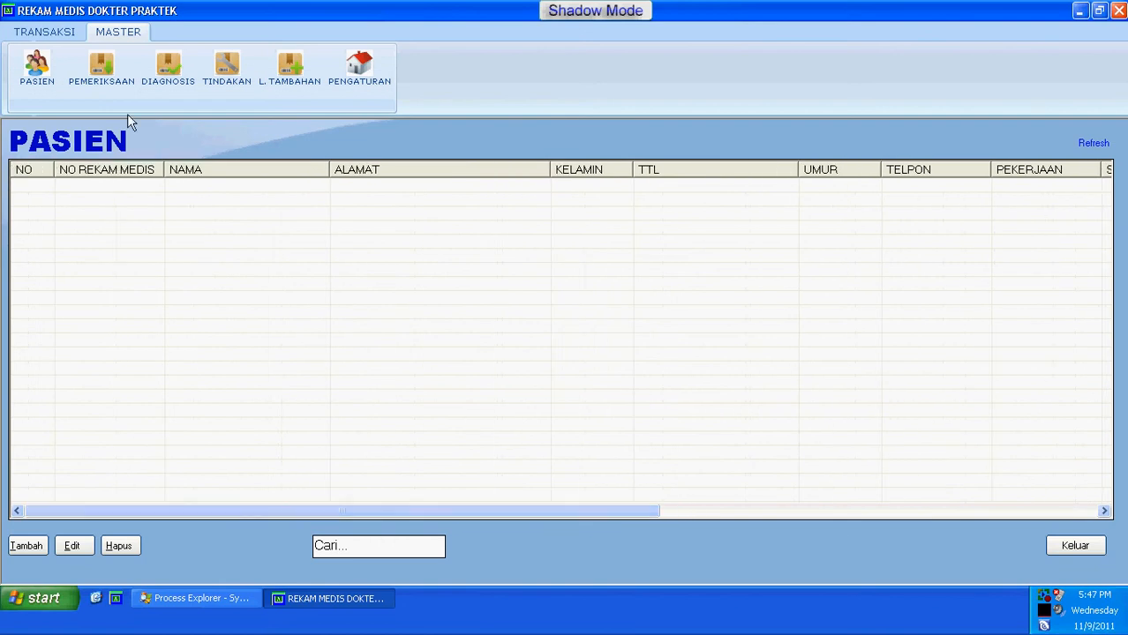
- View the transaction entry form and its new patient registration form, closing the registration without entering data
click(70, 35)
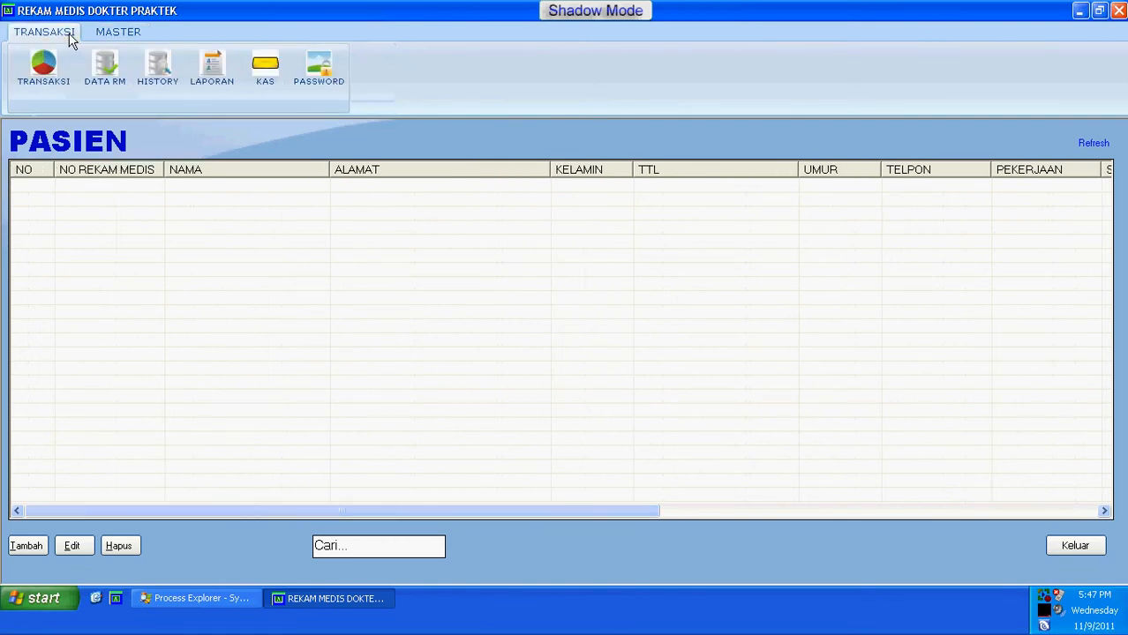
click(64, 75)
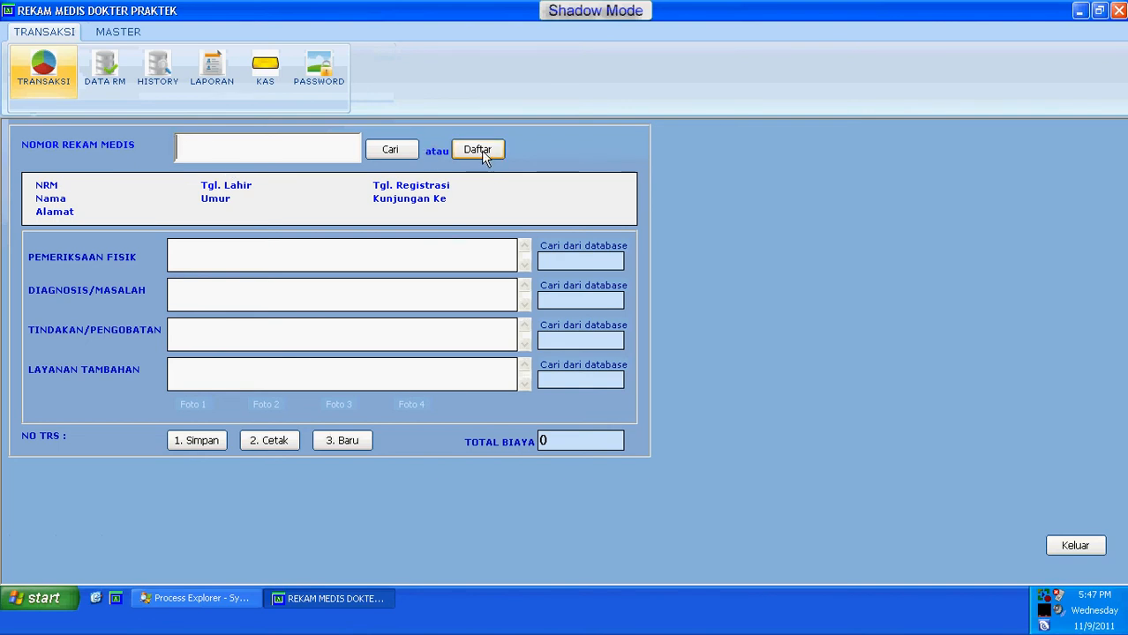
click(478, 152)
click(790, 116)
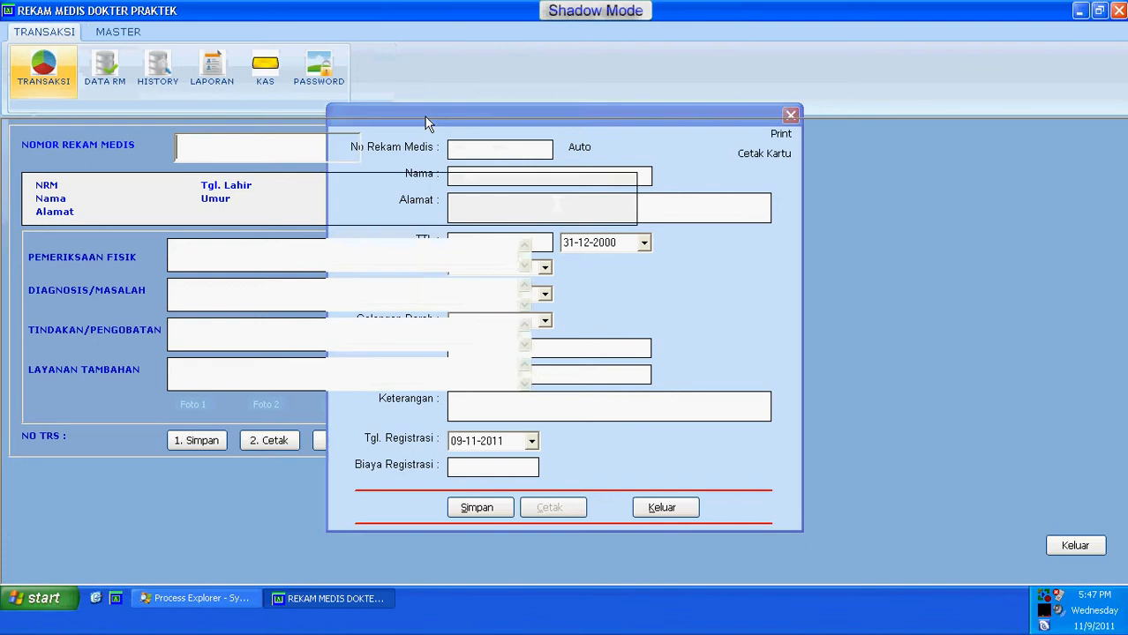
- View the blank form for adding a patient from the Pasien master list and close it without saving
click(117, 32)
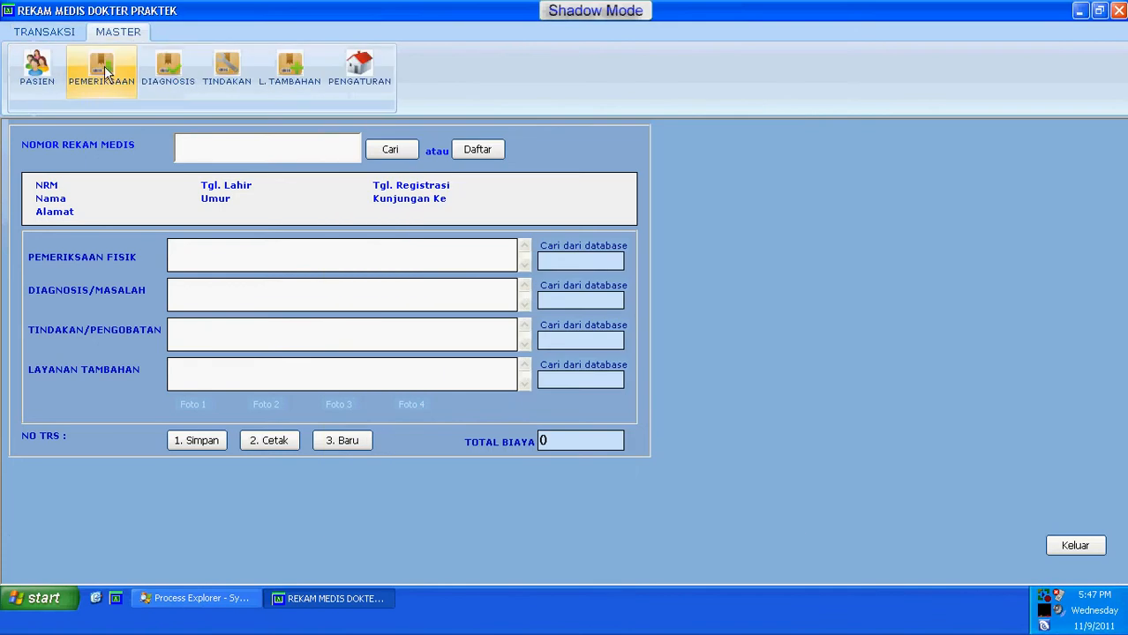
click(35, 71)
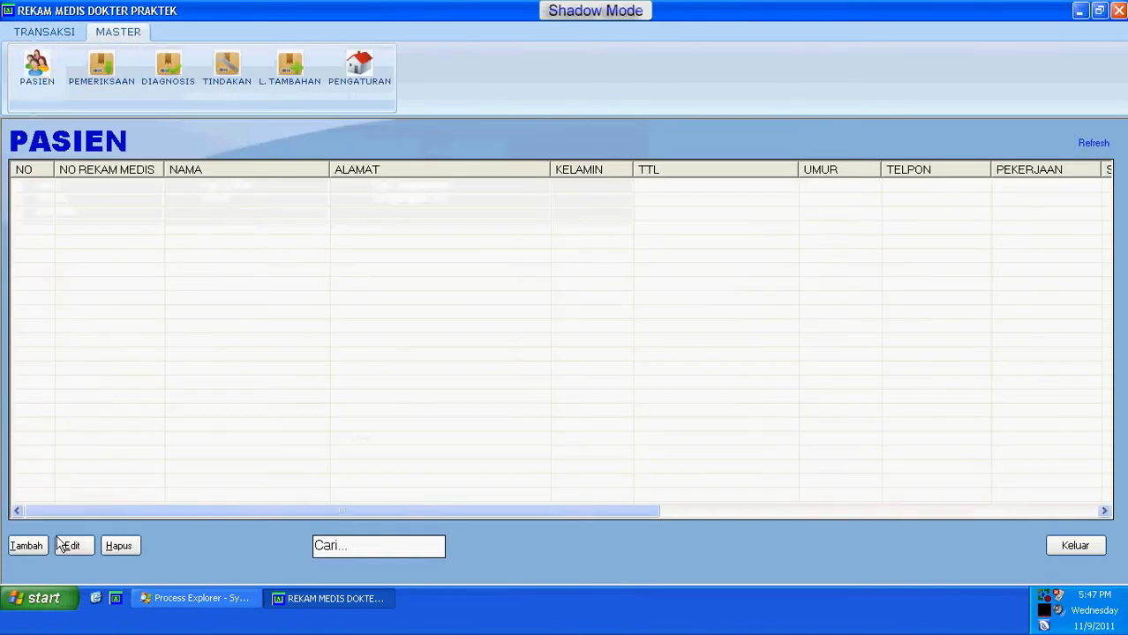
click(26, 546)
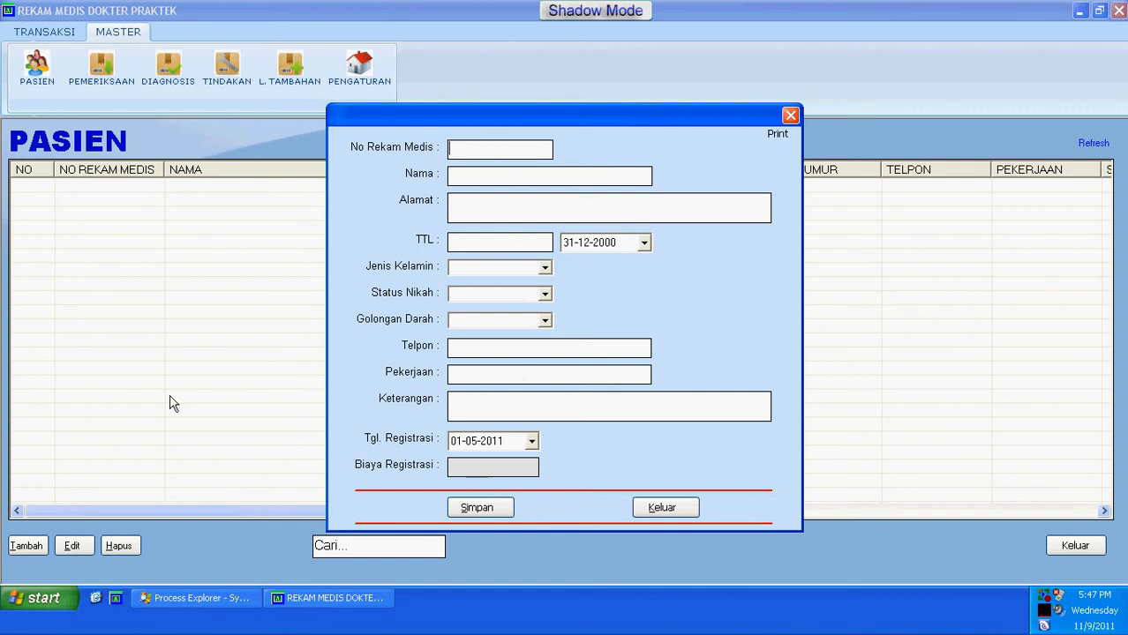
click(664, 508)
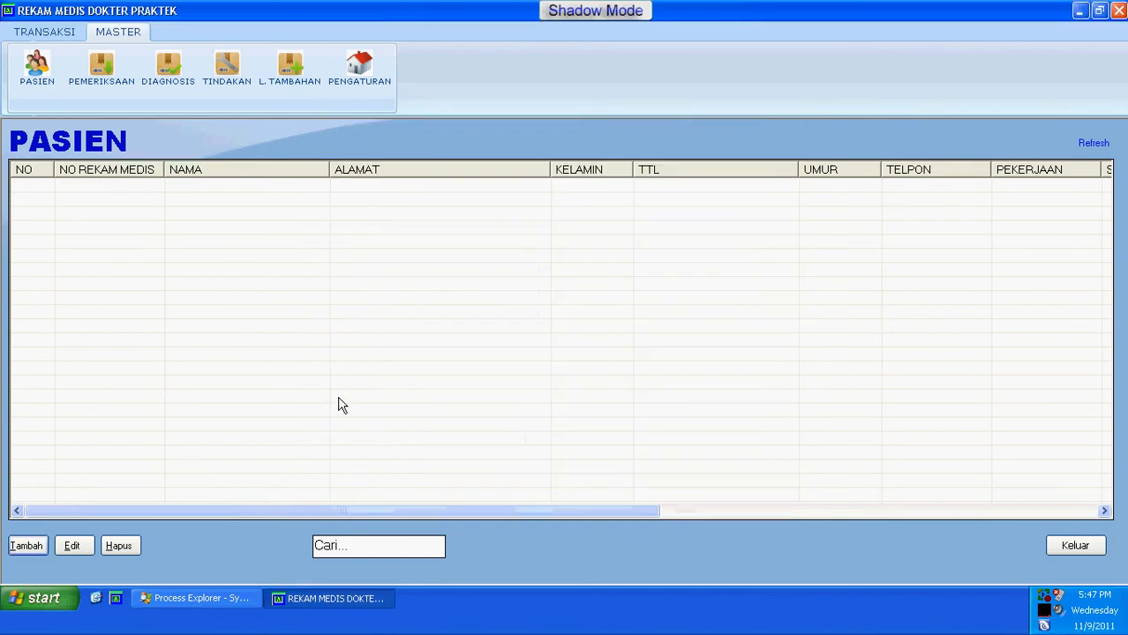
- Start a new physical examination (Pemeriksaan Fisik) record with code 01 and description "Pemeriksaan Sinar X"
click(117, 69)
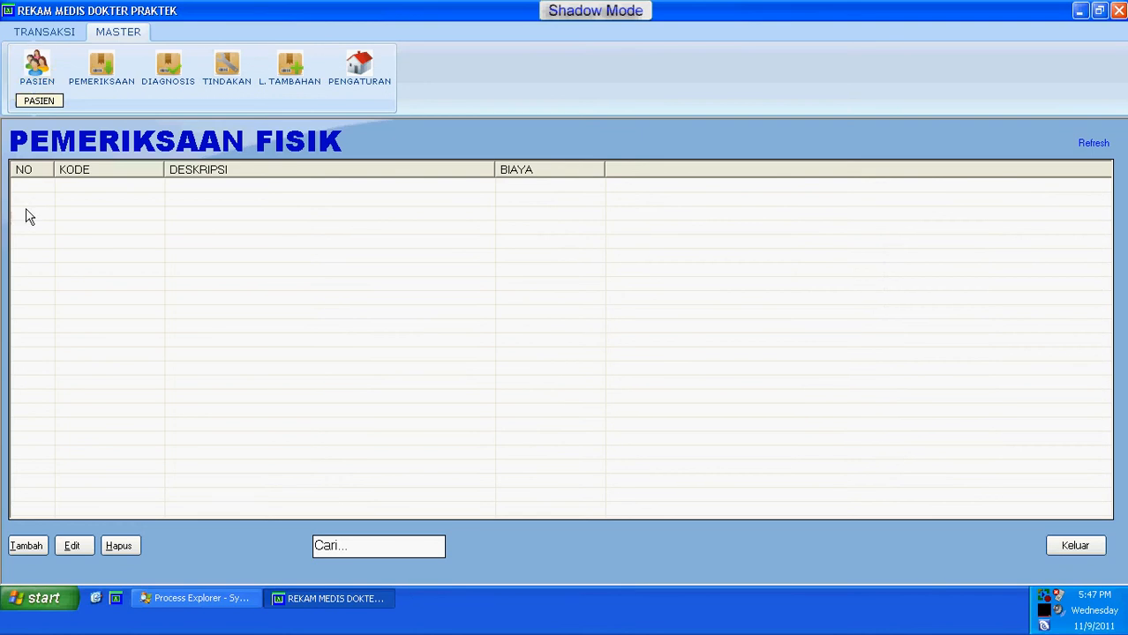
click(25, 546)
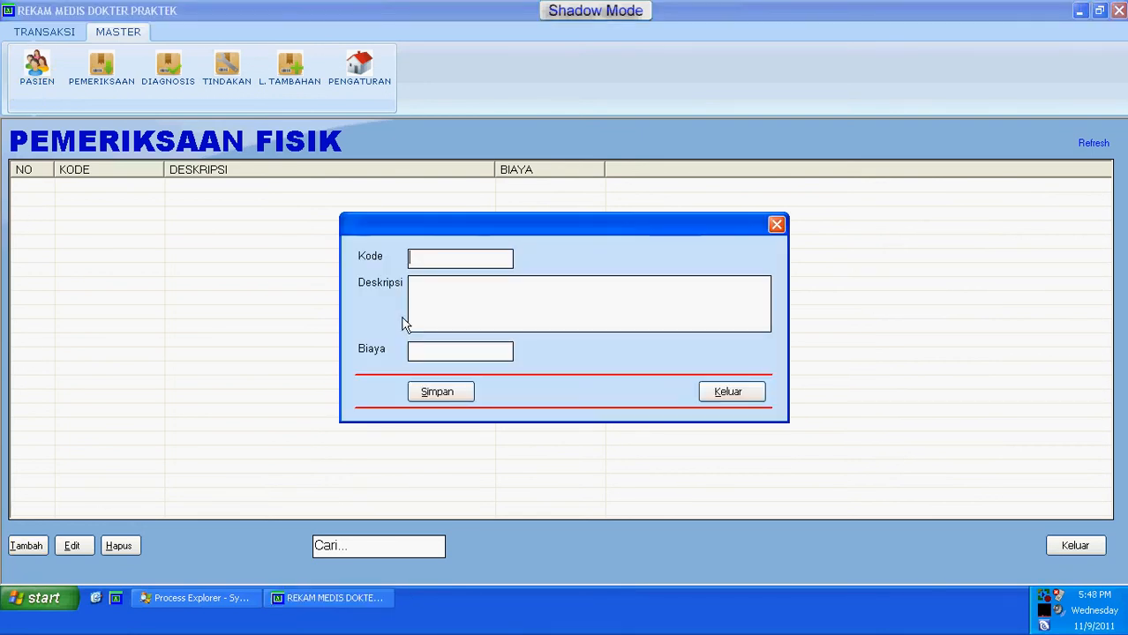
text(0)
click(431, 314)
text(U)
key(BackSpace)
text(Si)
key(BackSpace)
key(BackSpace)
key(BackSpace)
key(BackSpace)
text(Pemeriksaan Sinar X)
- Set the examination's cost to 50000 and save the record
click(429, 350)
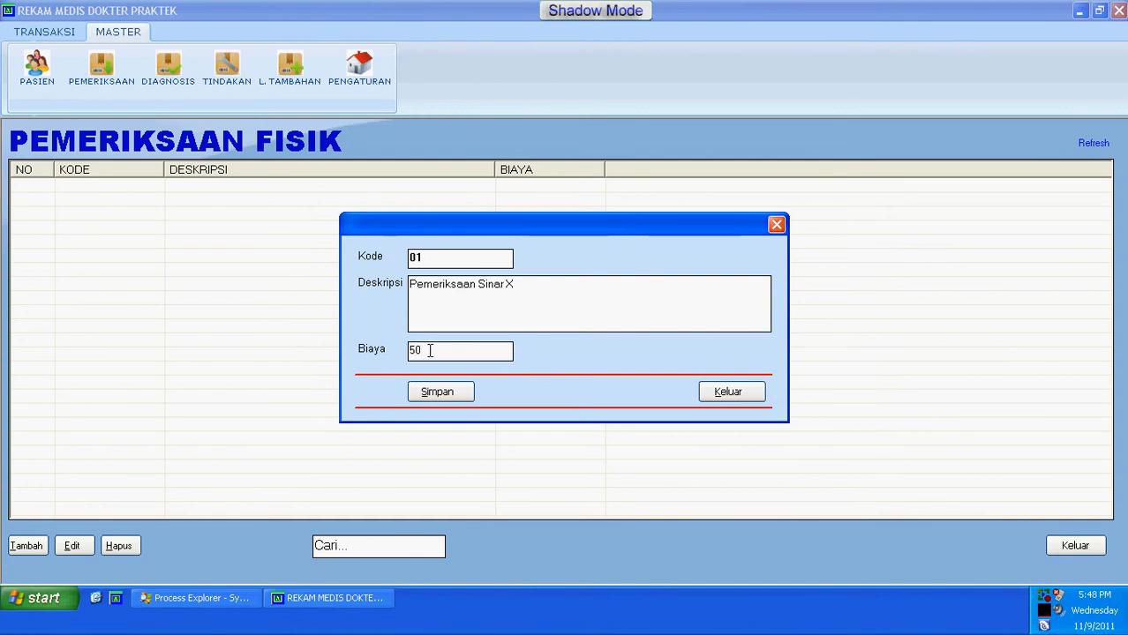
text(50000)
click(461, 392)
click(566, 348)
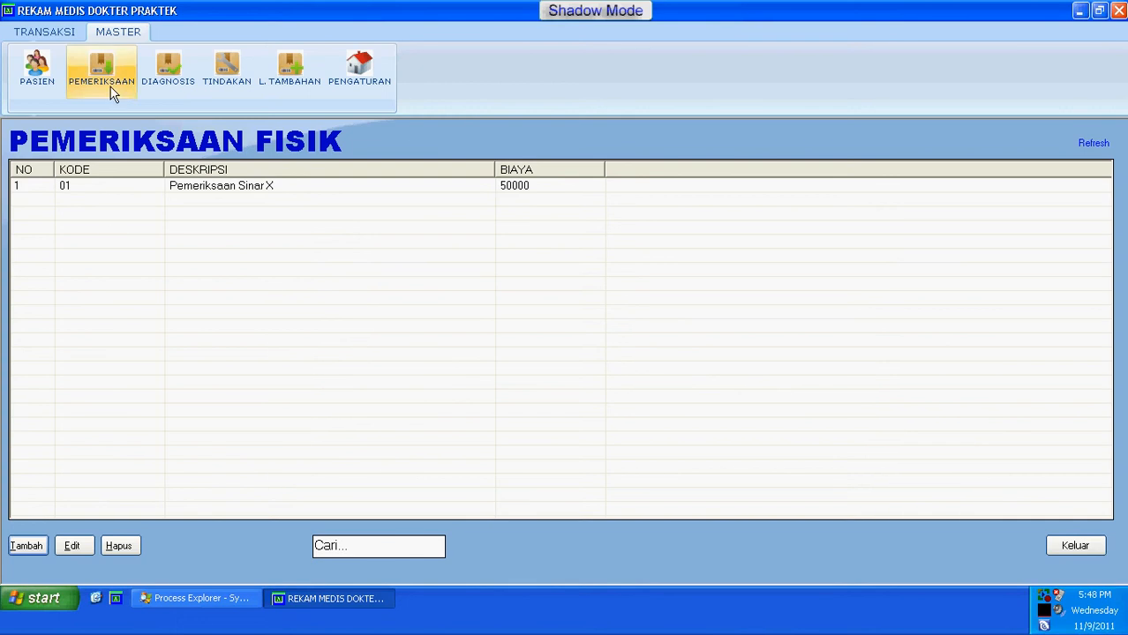
- Review the Diagnosis, Tindakan and Layanan Tambahan master lists and the Pengaturan settings page
click(162, 71)
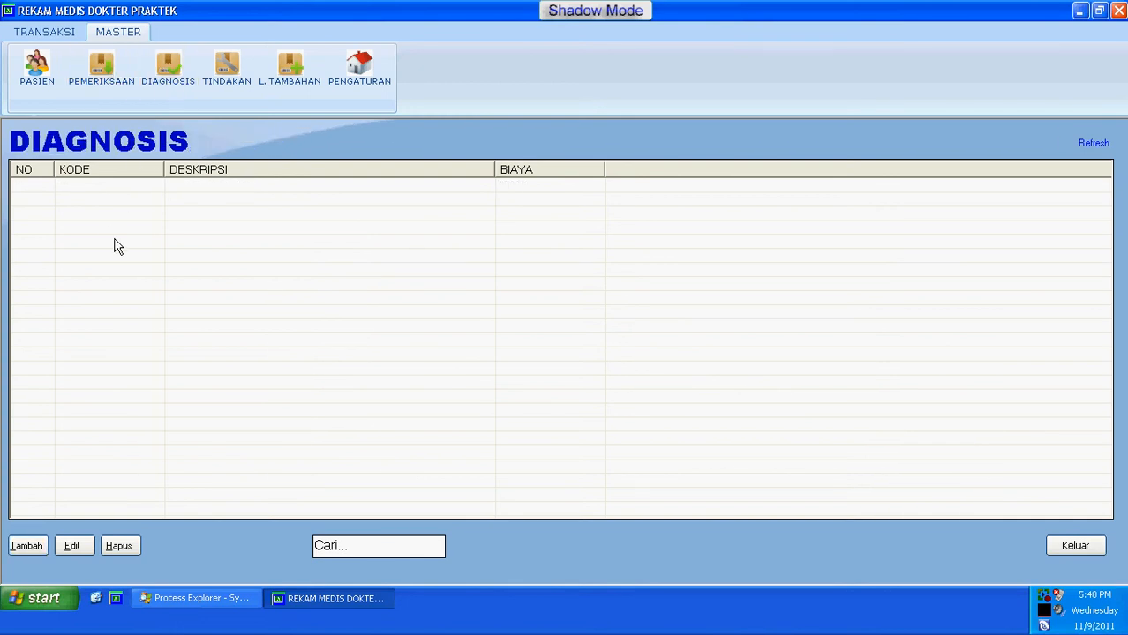
click(221, 79)
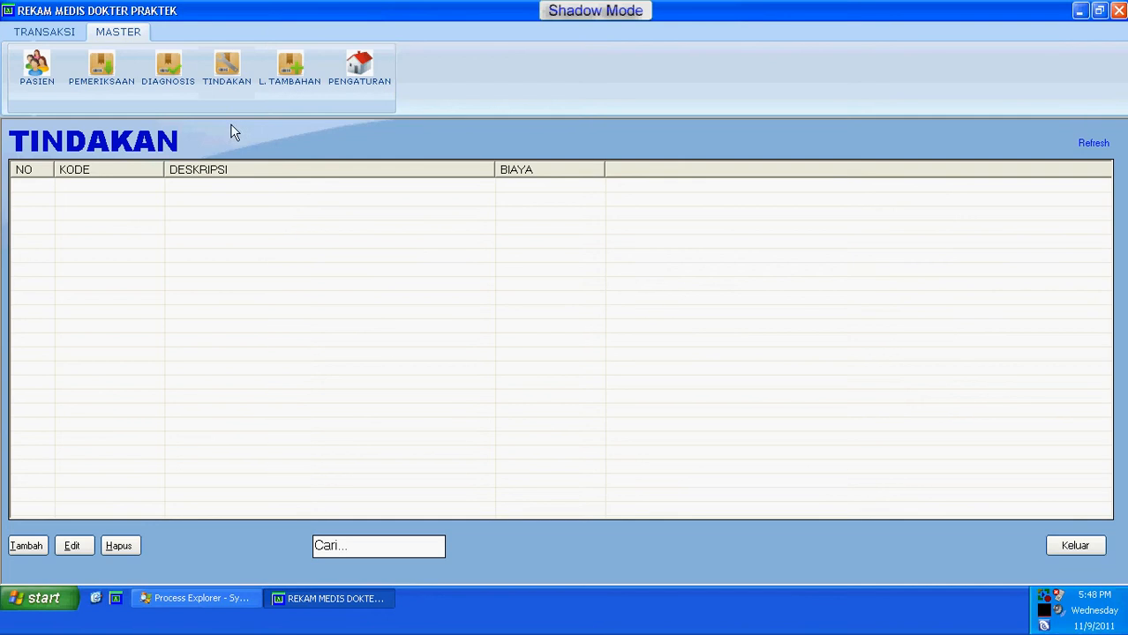
click(287, 78)
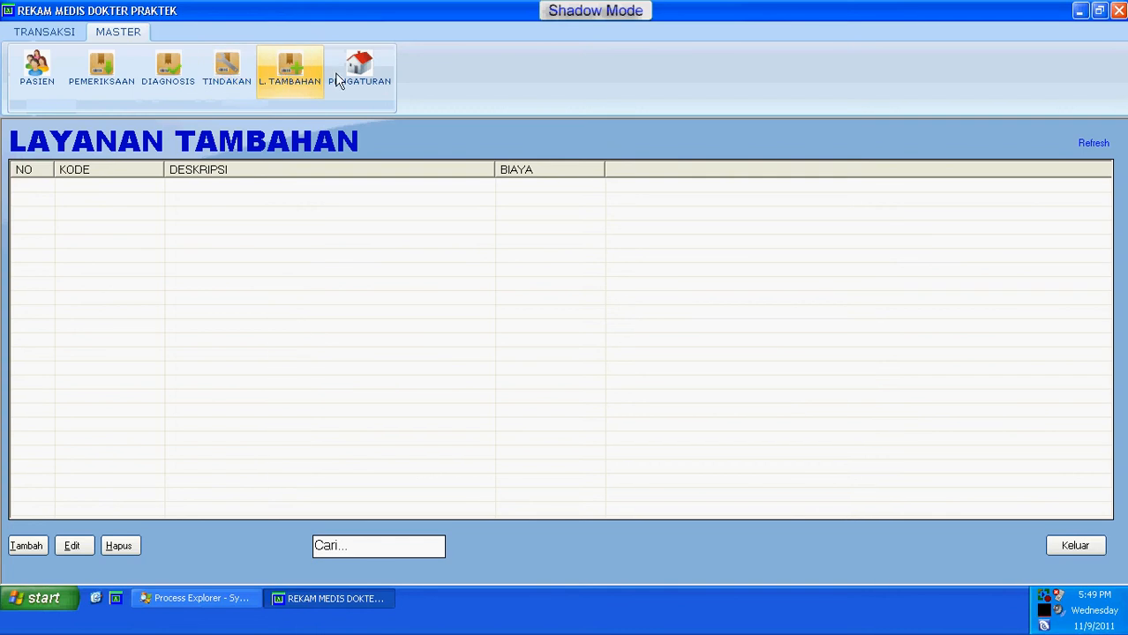
click(365, 67)
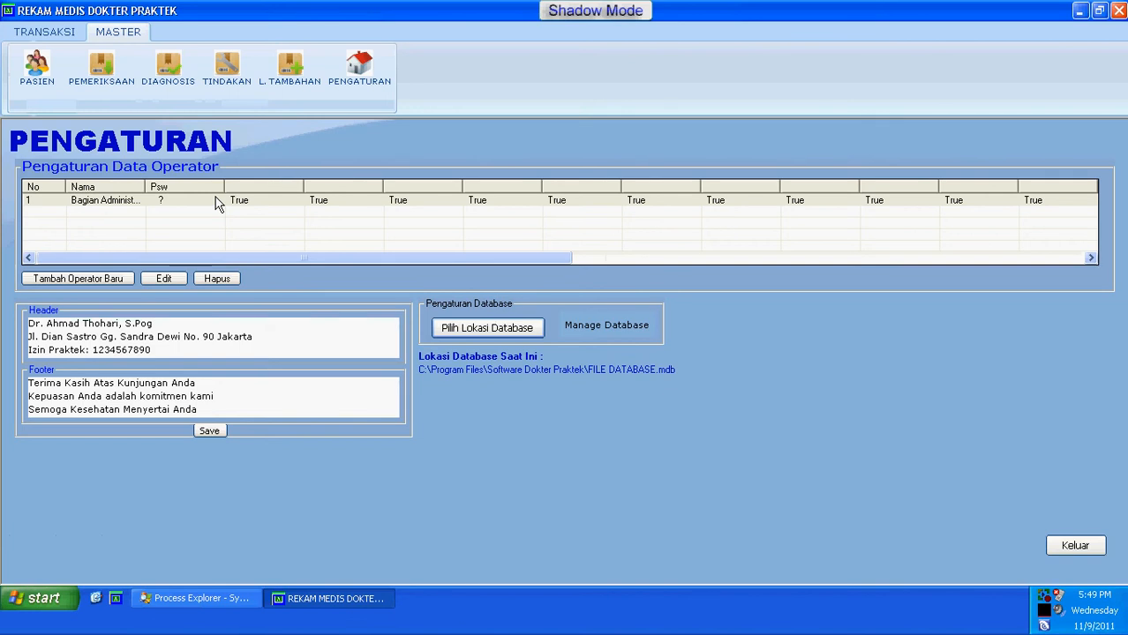
click(168, 69)
click(238, 72)
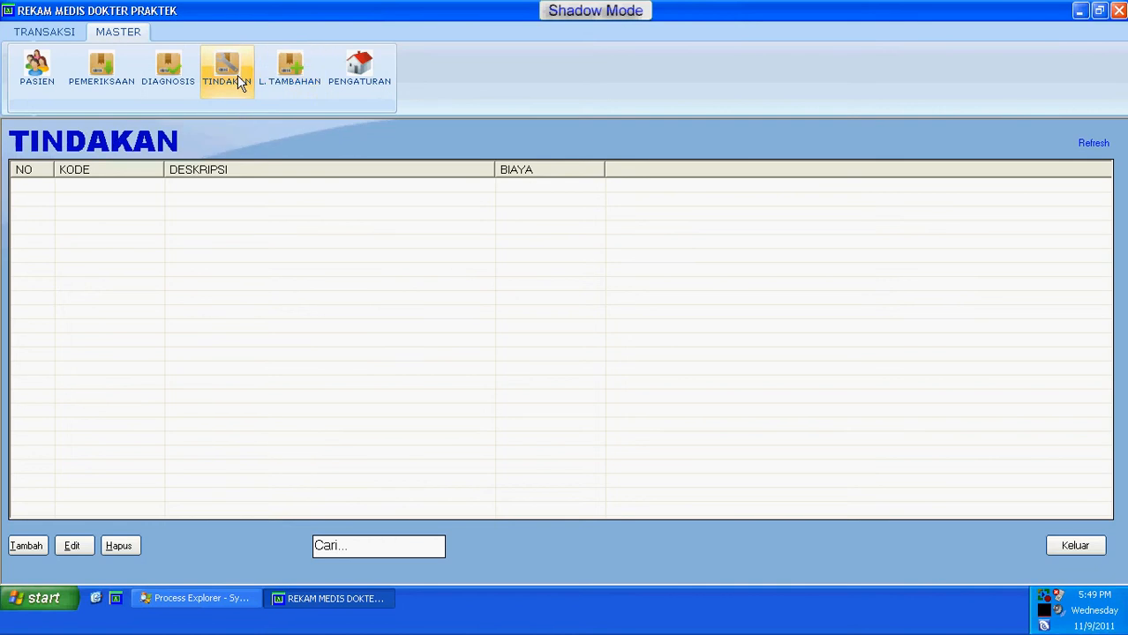
click(308, 66)
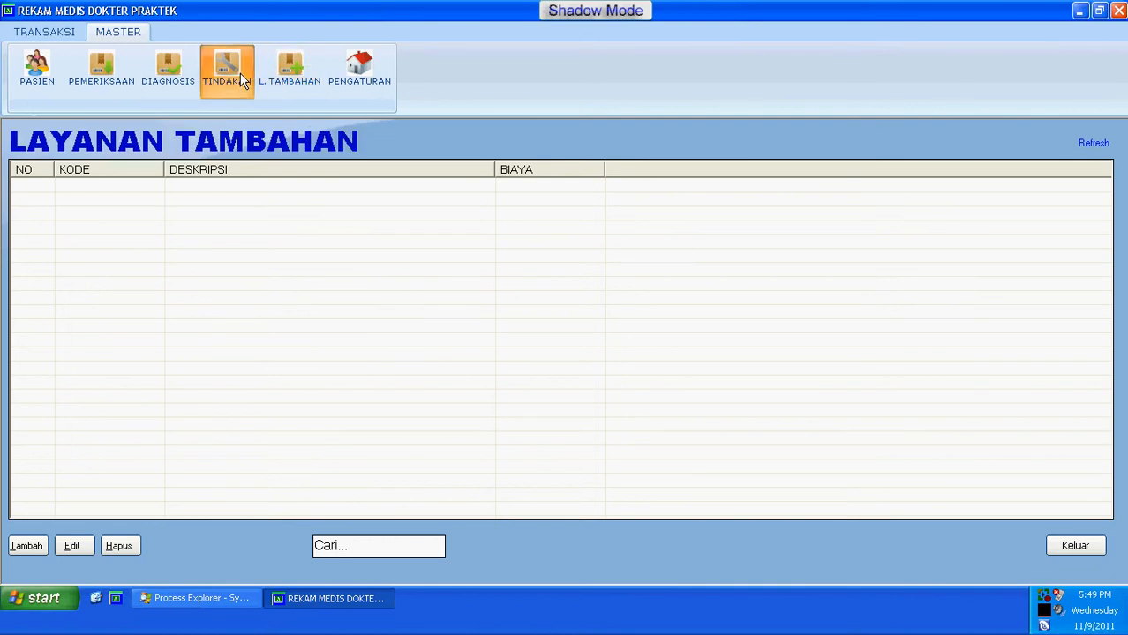
click(229, 74)
click(163, 84)
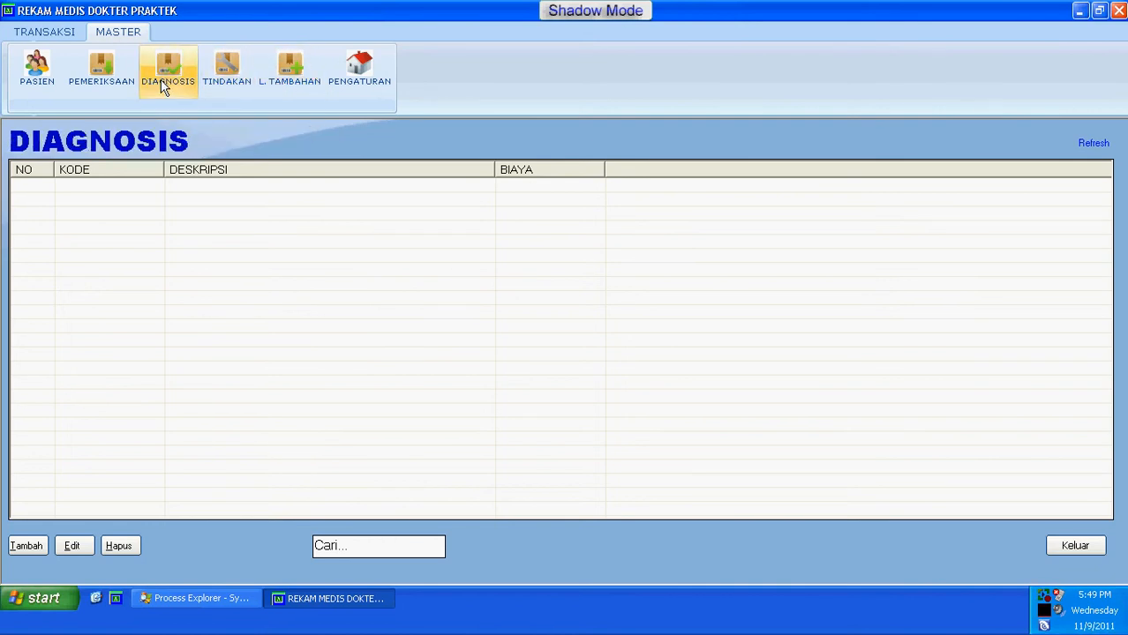
click(124, 85)
- Review the operator data on the Pengaturan settings page, view the blank new-operator form and close it without saving
click(349, 73)
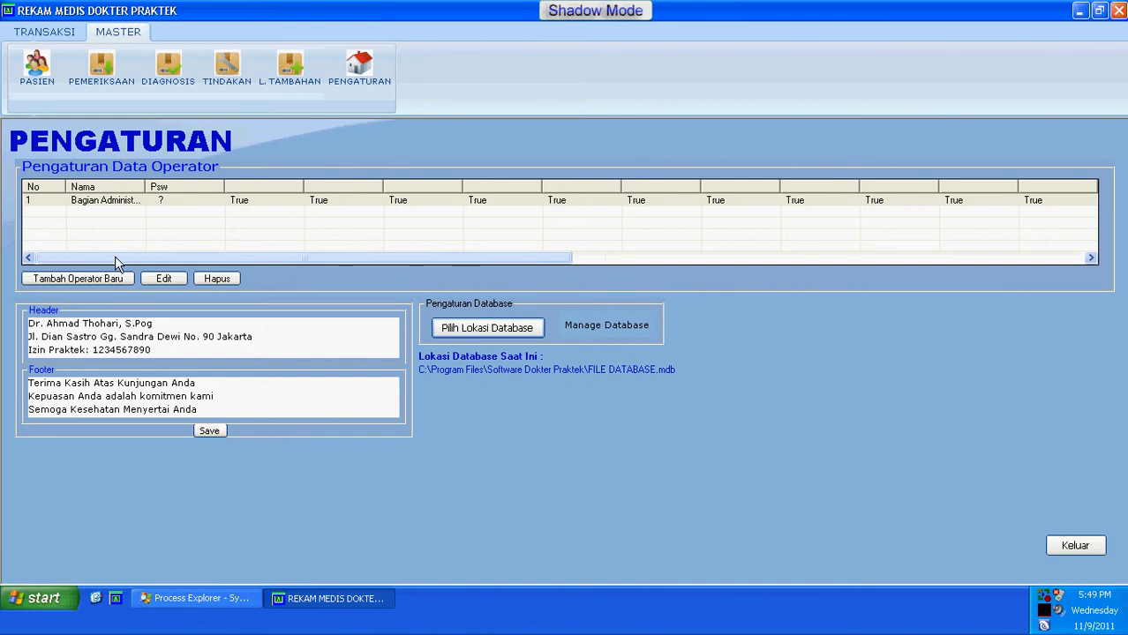
drag(139, 257, 75, 256)
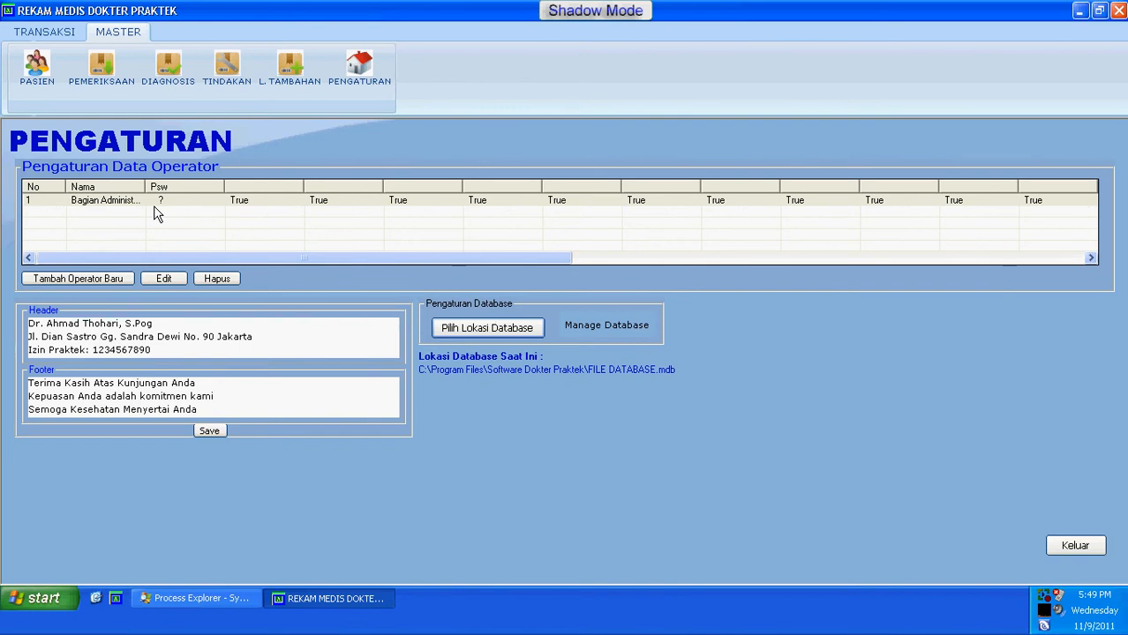
click(85, 281)
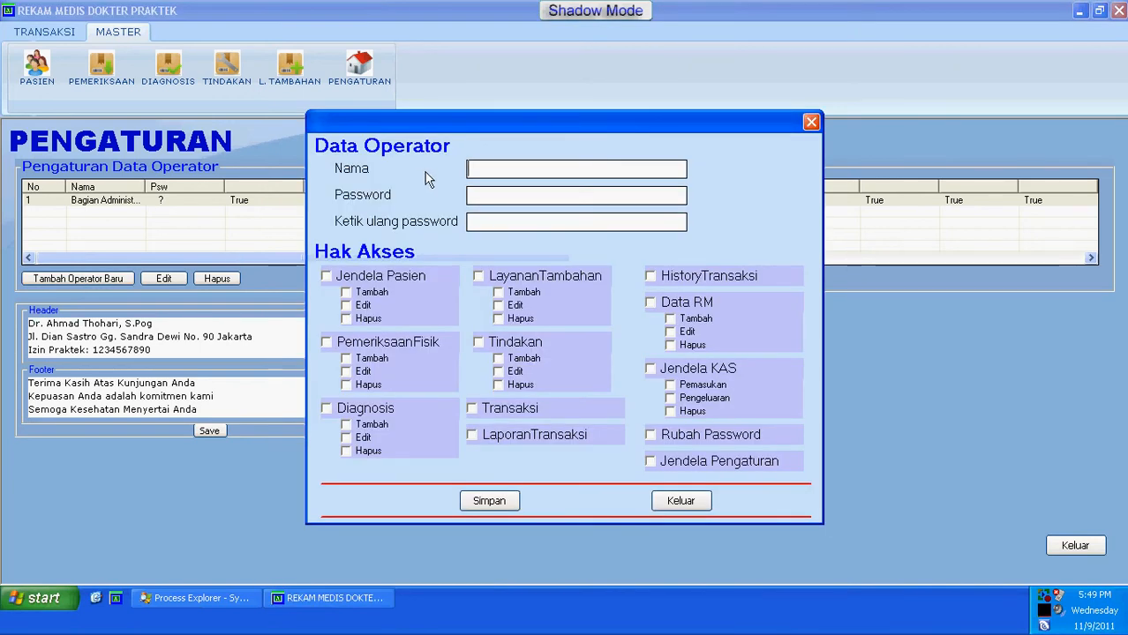
key(Tab)
click(684, 500)
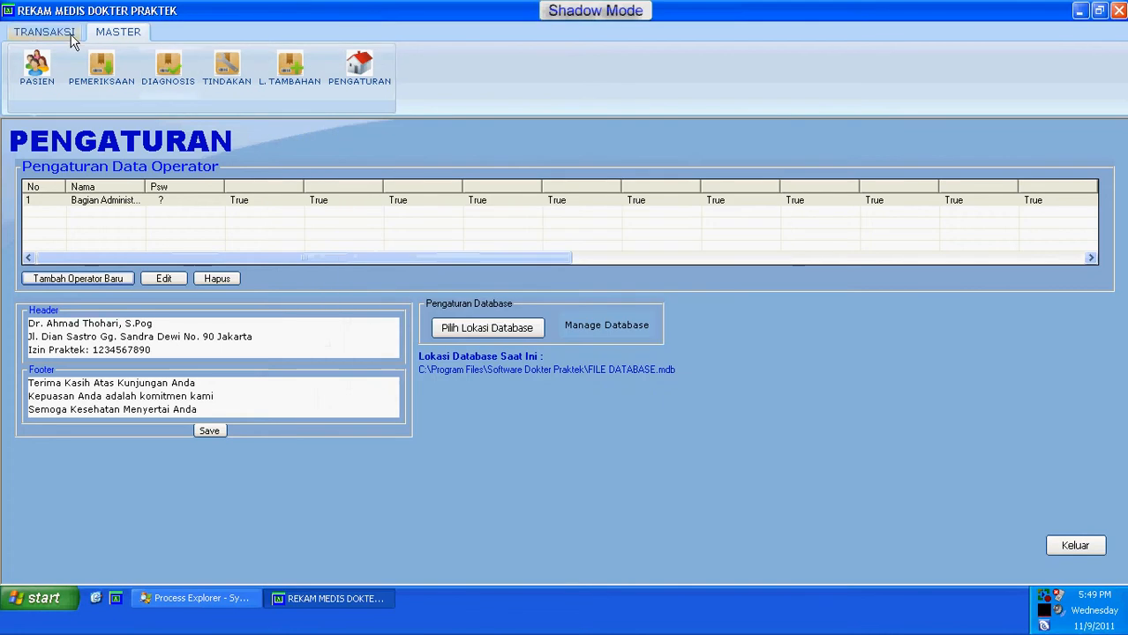
- View the Password change page, return to the Pengaturan settings, examine the new operator's access-right options and close the form unsaved
click(69, 33)
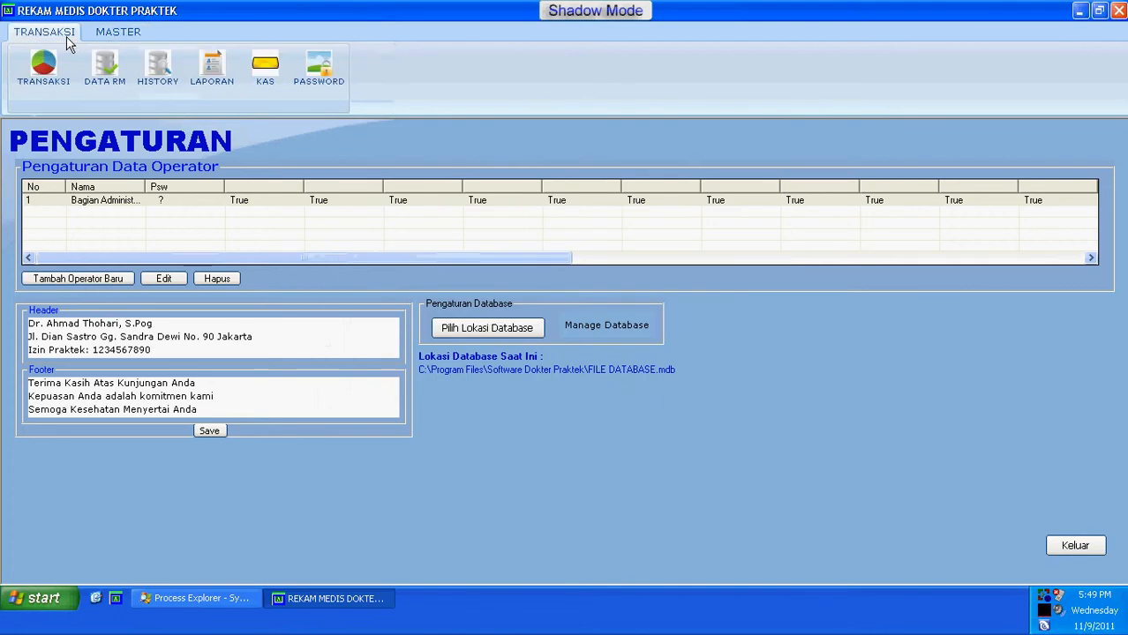
click(291, 76)
click(117, 32)
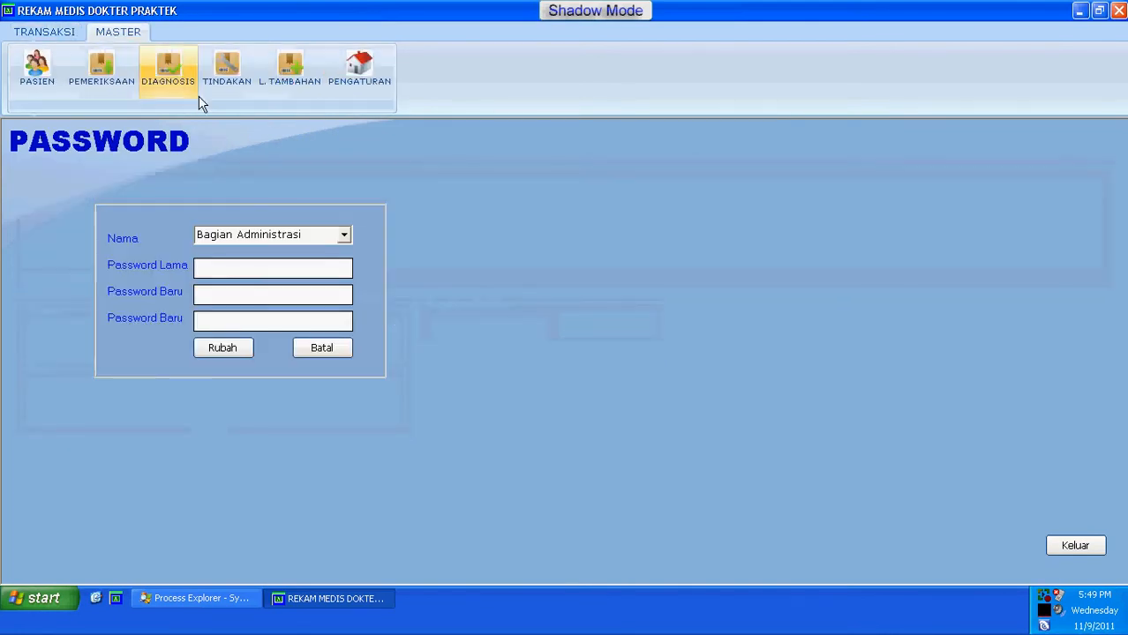
click(356, 76)
click(80, 278)
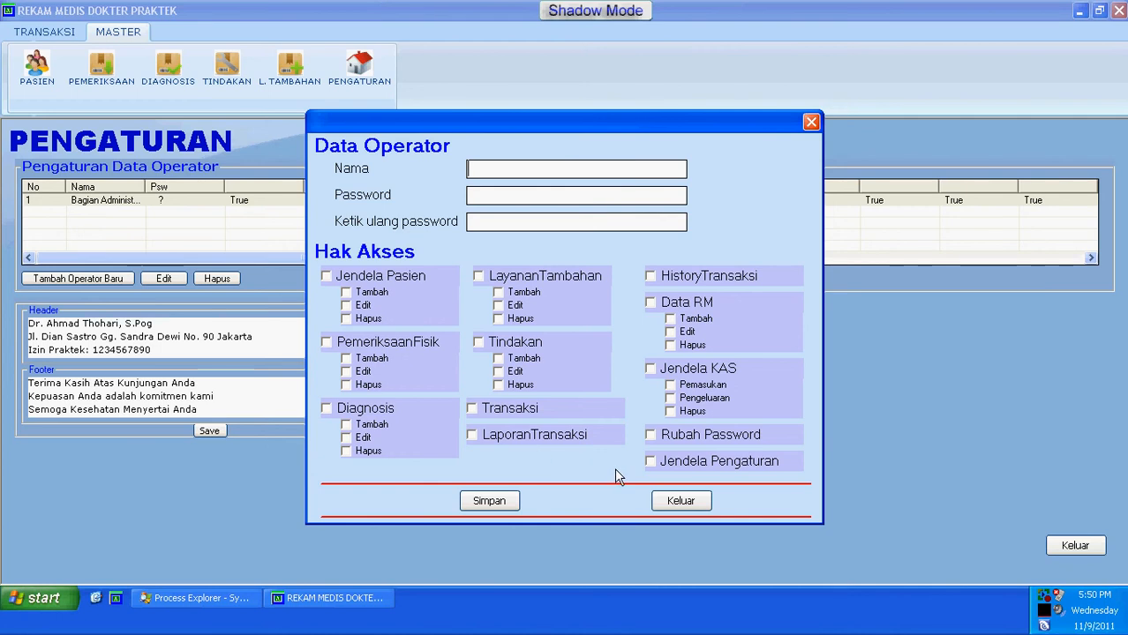
click(664, 507)
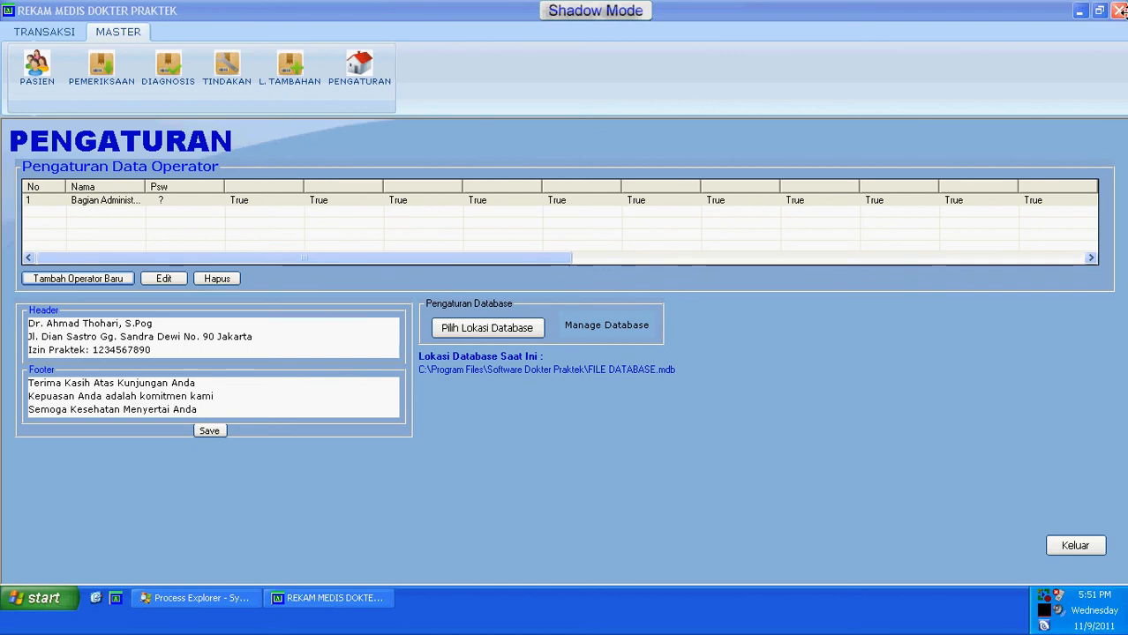
- Exit the medical record program and open its installation folder through the target of the Software Dokter Praktek desktop shortcut, maximized
click(1118, 11)
click(511, 348)
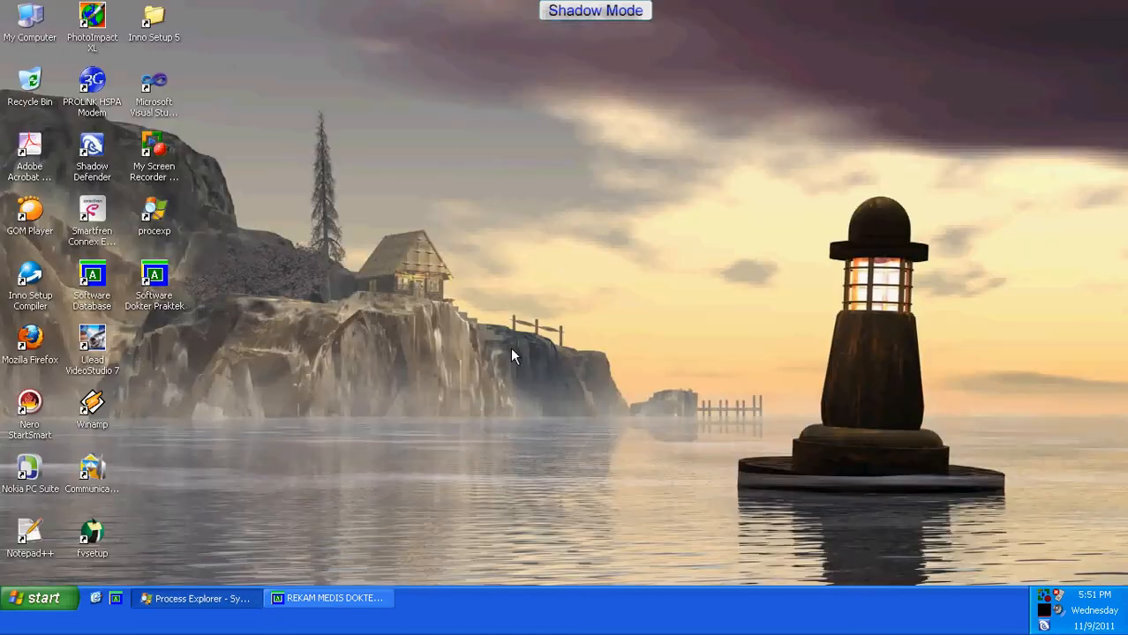
right_click(151, 275)
click(189, 488)
click(243, 448)
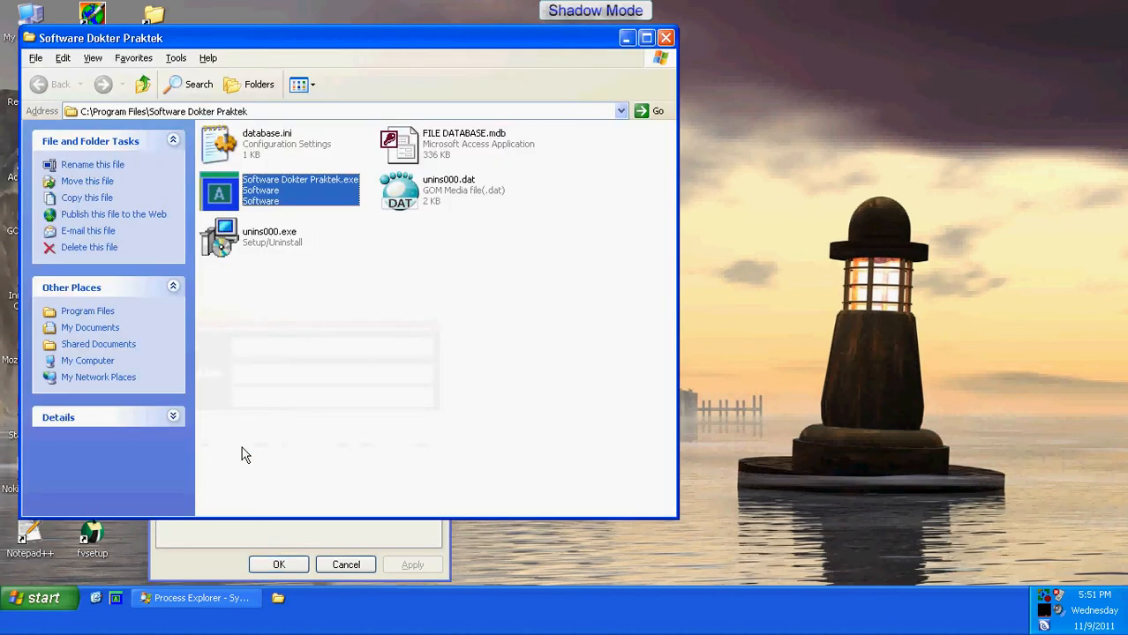
click(646, 37)
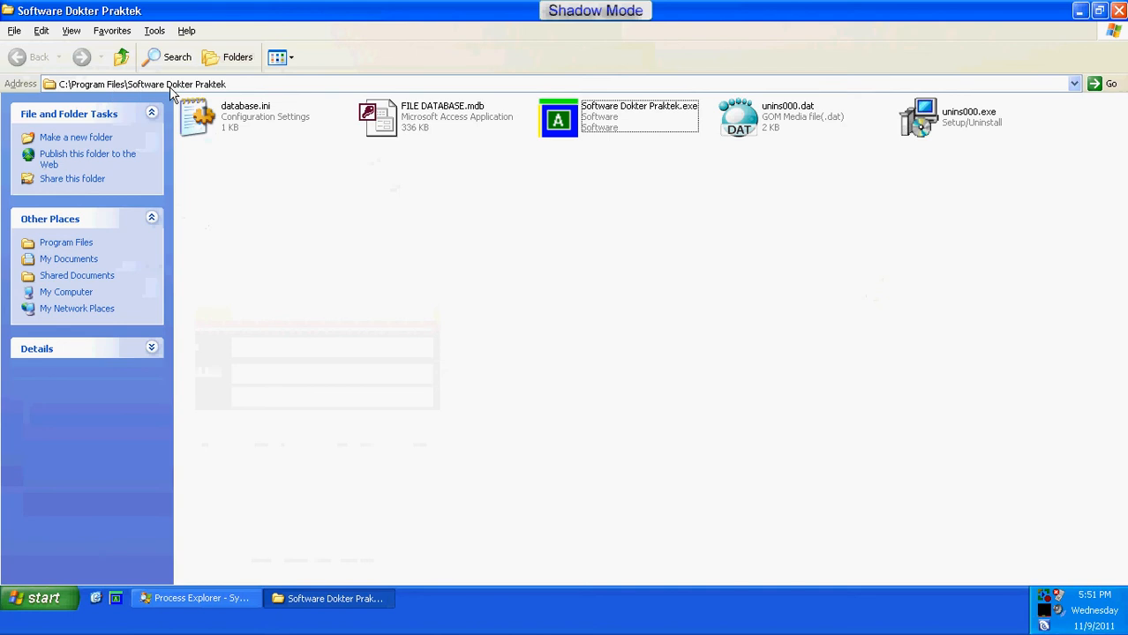
- Move FILE DATABASE.mdb from the installation folder to the root of the backup (F:) drive and close the folder and shortcut properties windows
click(424, 113)
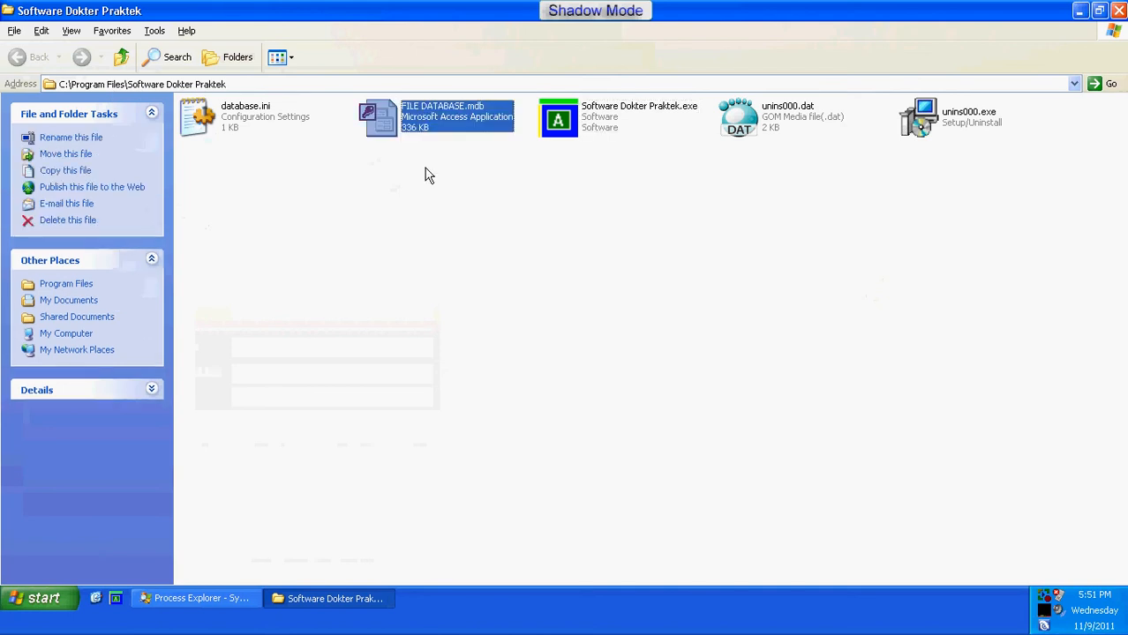
right_click(421, 131)
click(442, 255)
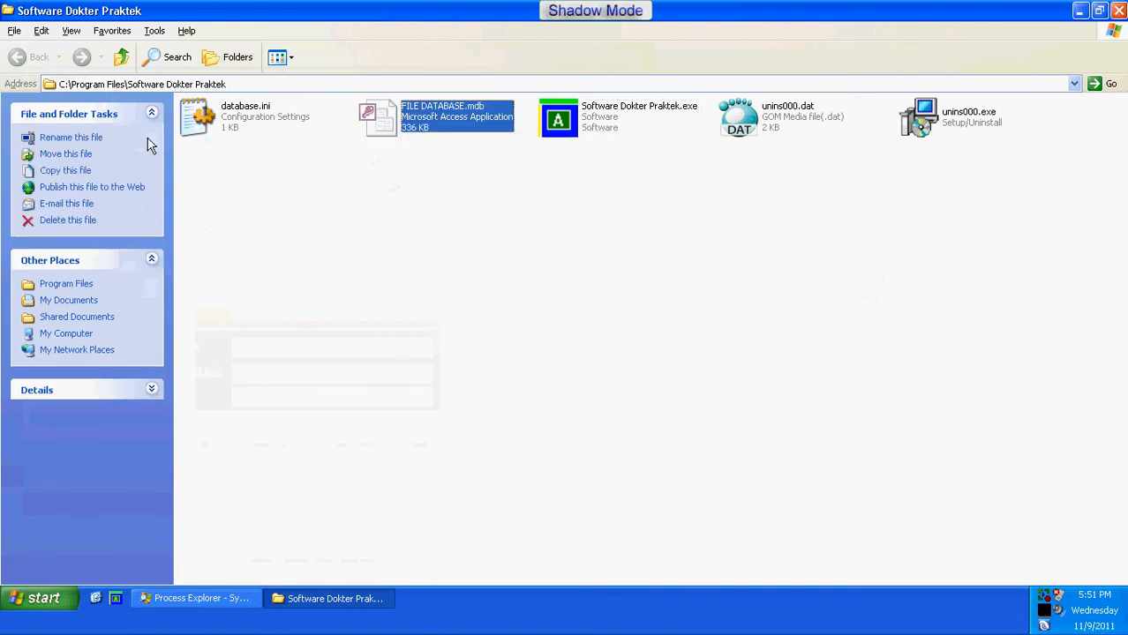
click(121, 58)
click(121, 58)
click(122, 58)
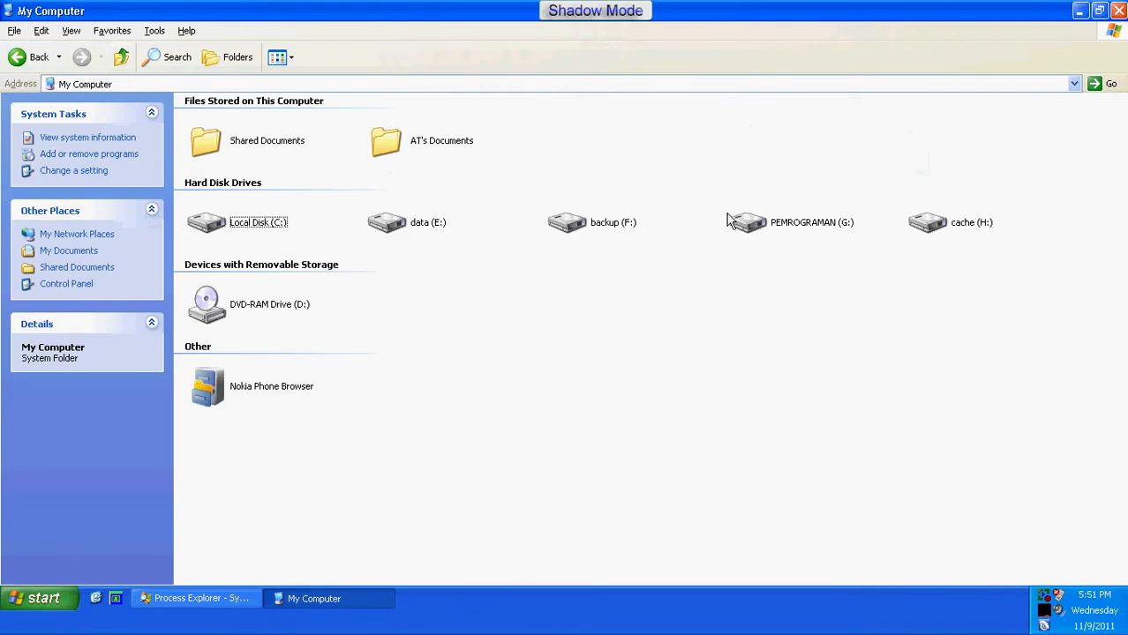
double_click(606, 229)
scroll(604, 265, down, 3)
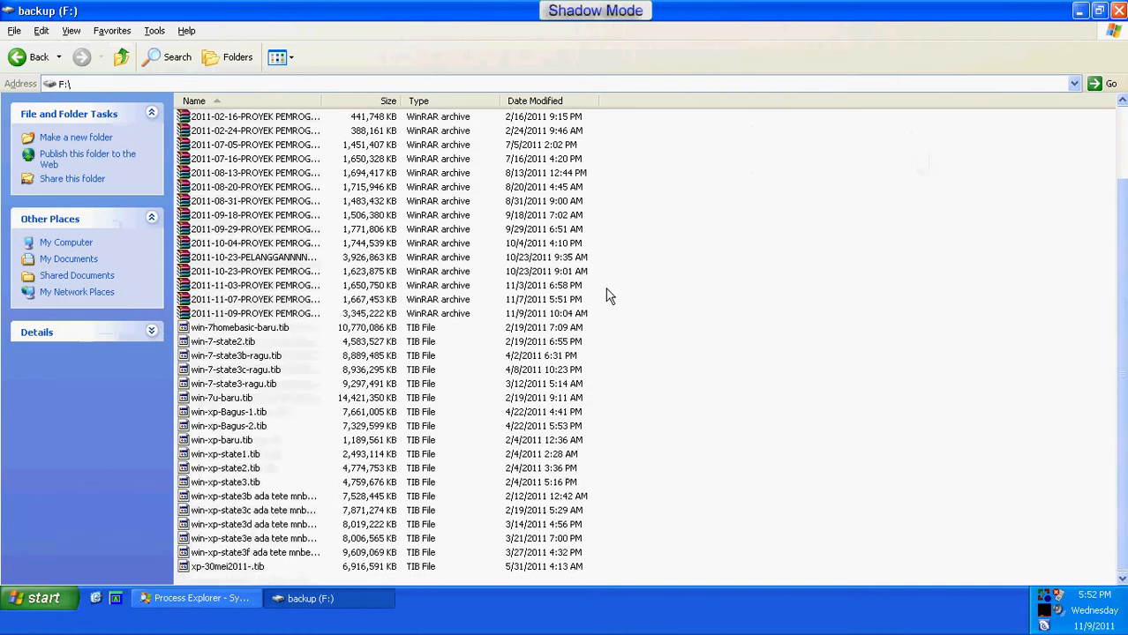
right_click(667, 337)
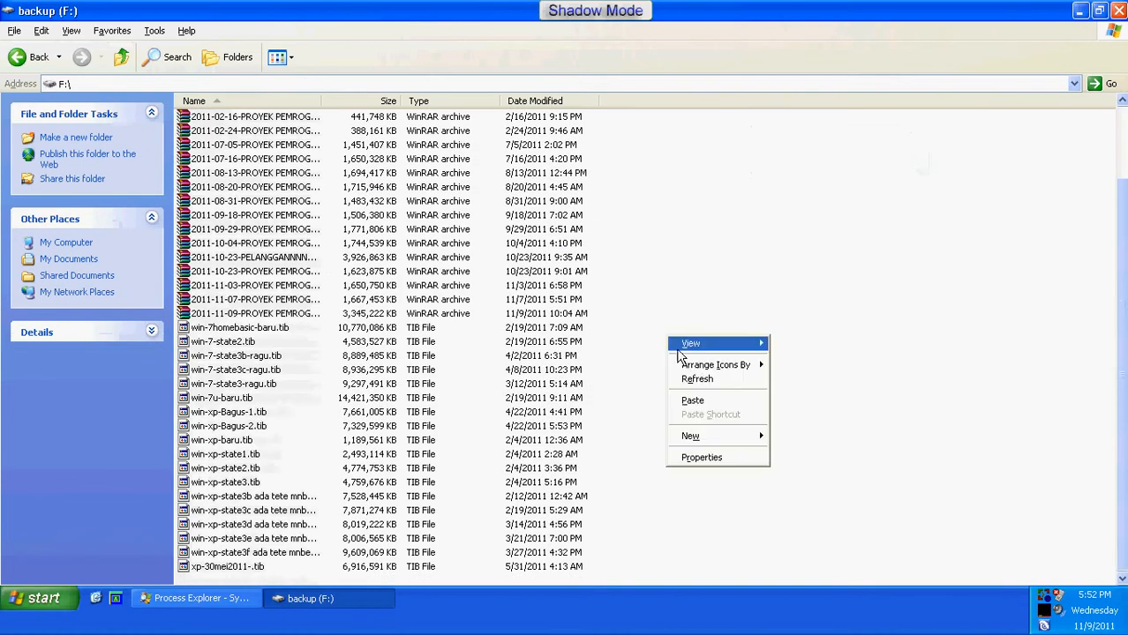
click(692, 402)
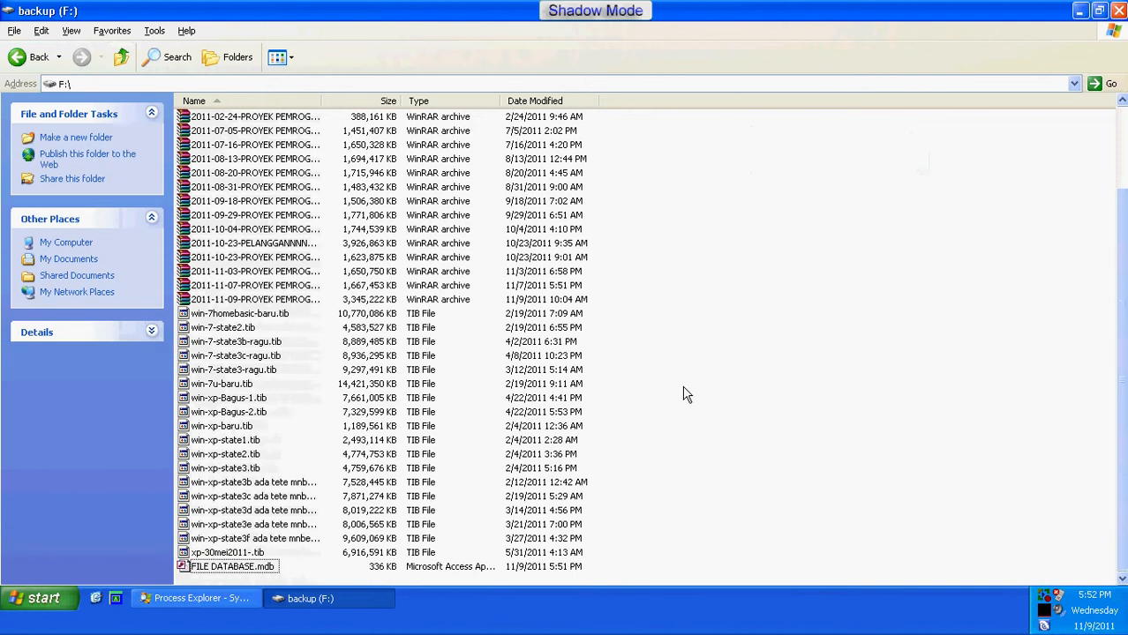
click(1118, 10)
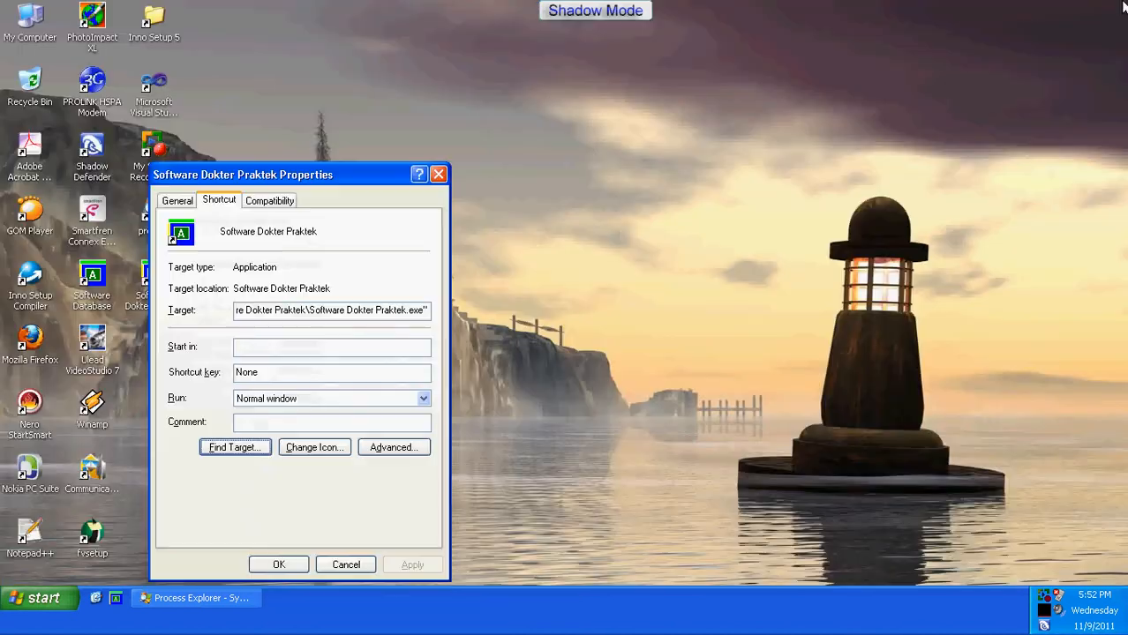
click(437, 174)
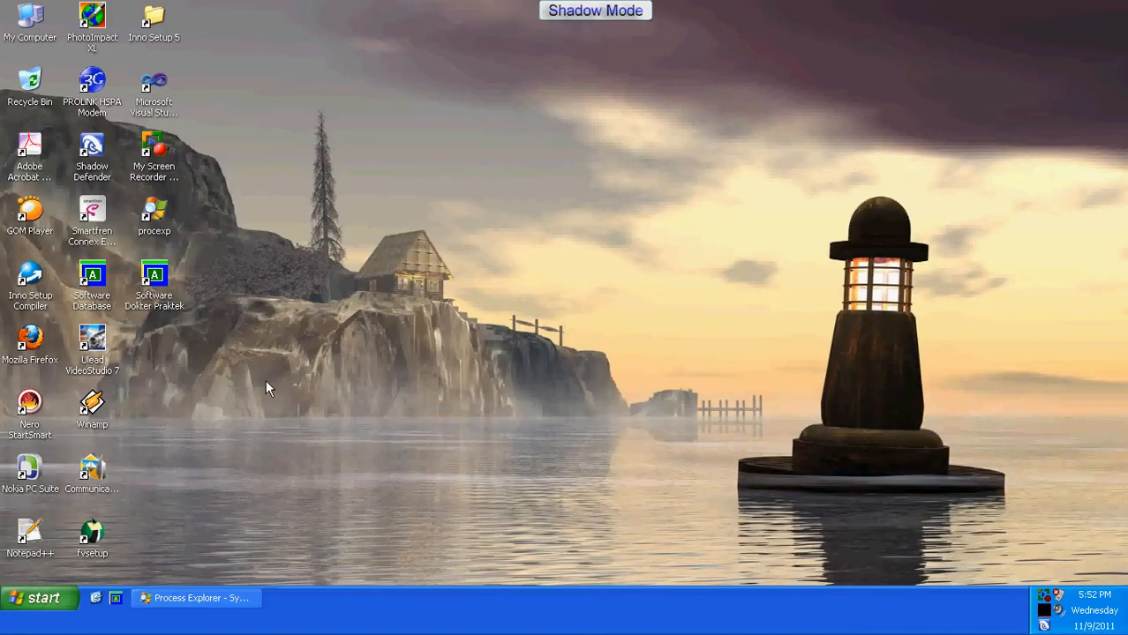
click(154, 293)
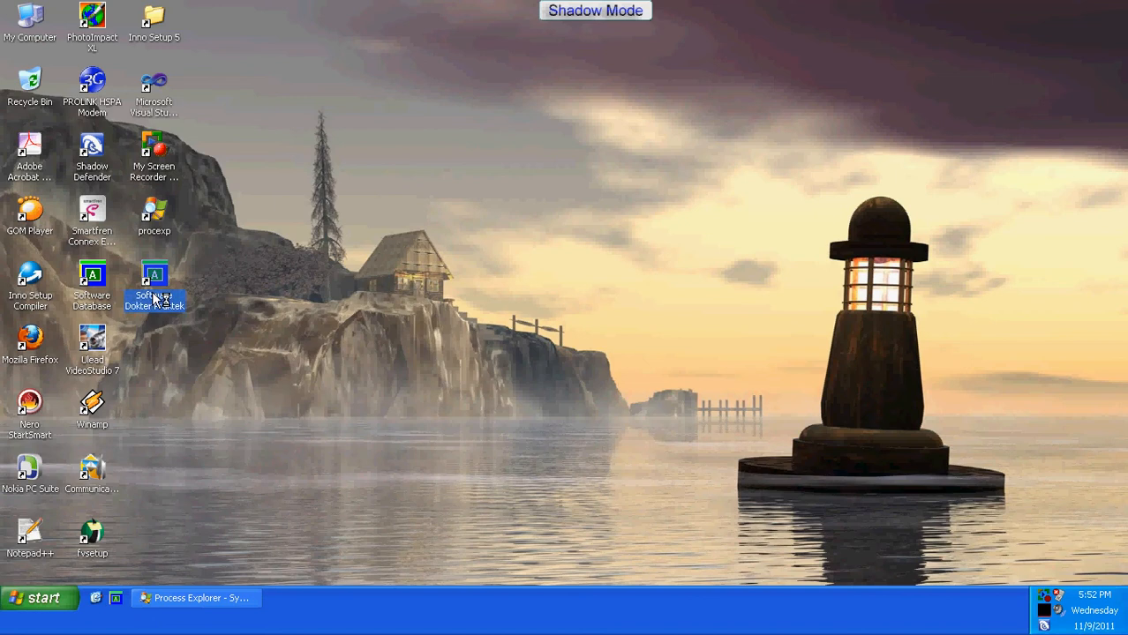
double_click(155, 298)
click(455, 318)
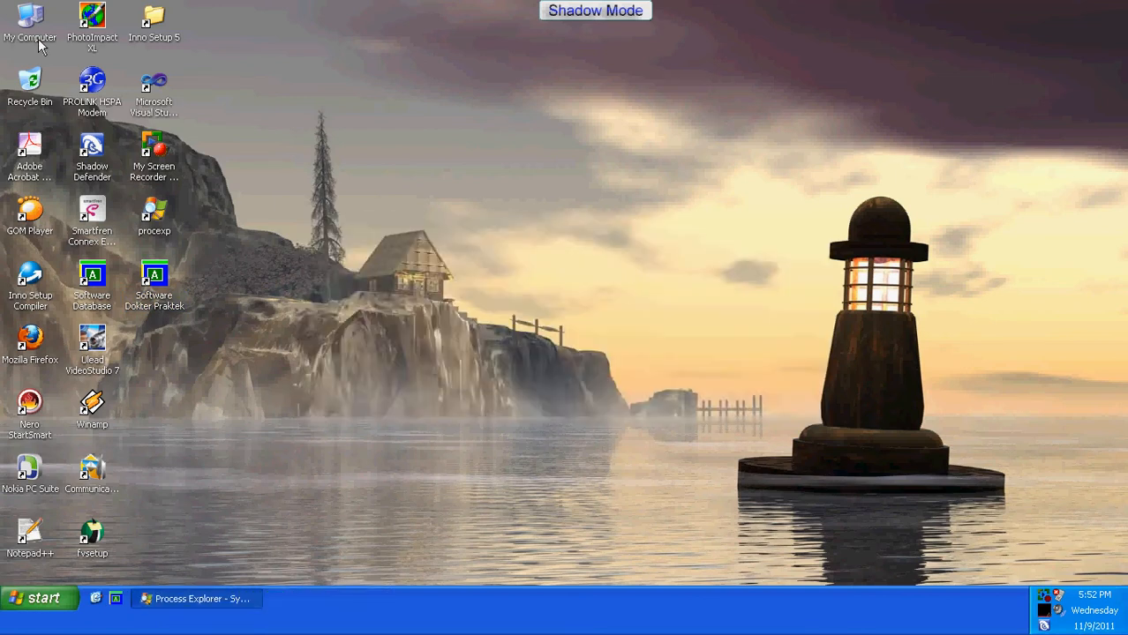
- Open My Computer, look through the Local Disk (C:) contents and return to the list of drives
double_click(34, 25)
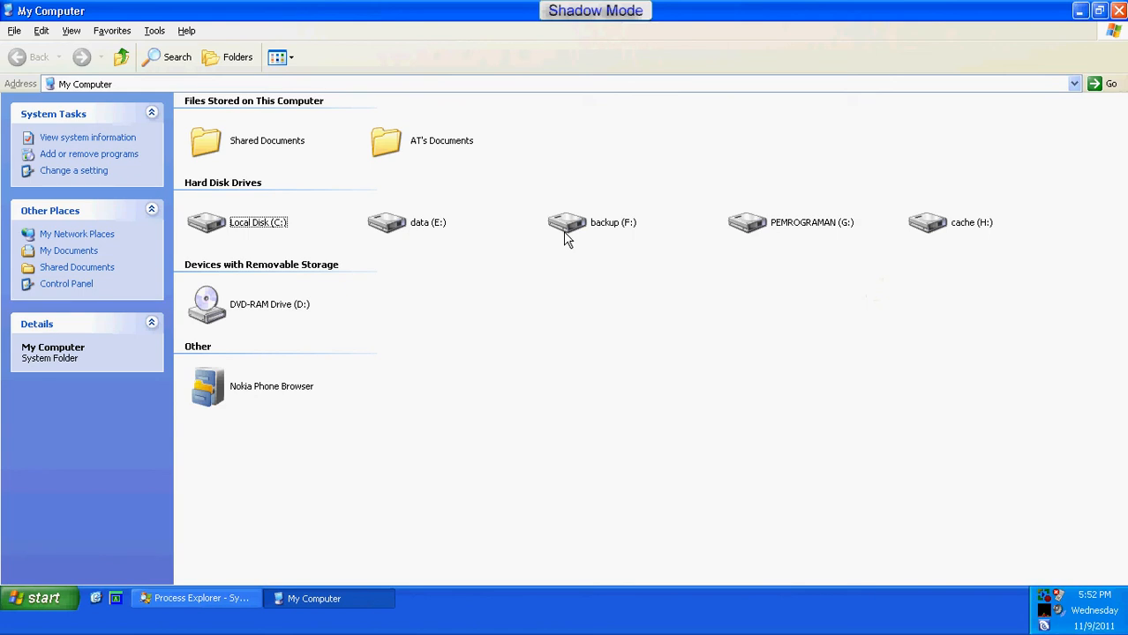
double_click(244, 226)
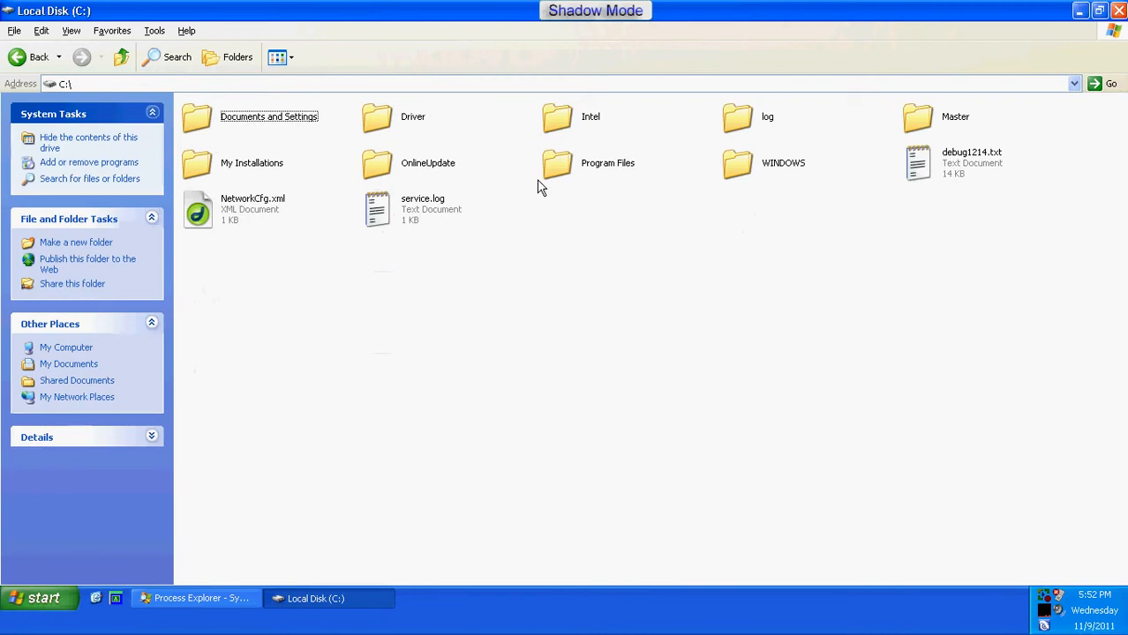
click(121, 56)
click(238, 235)
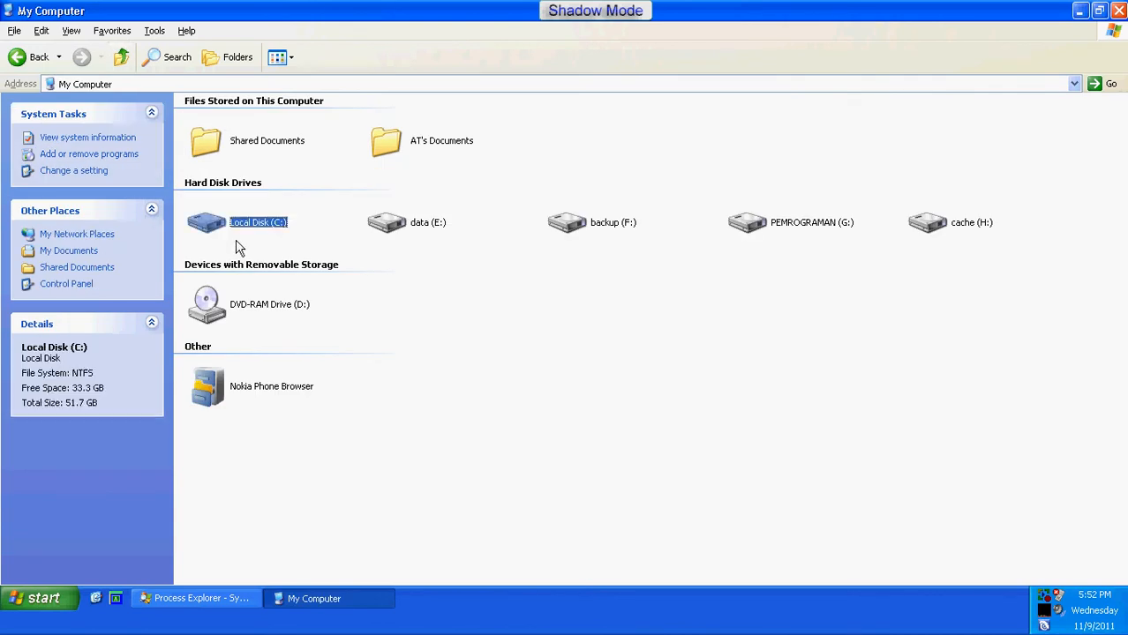
click(296, 187)
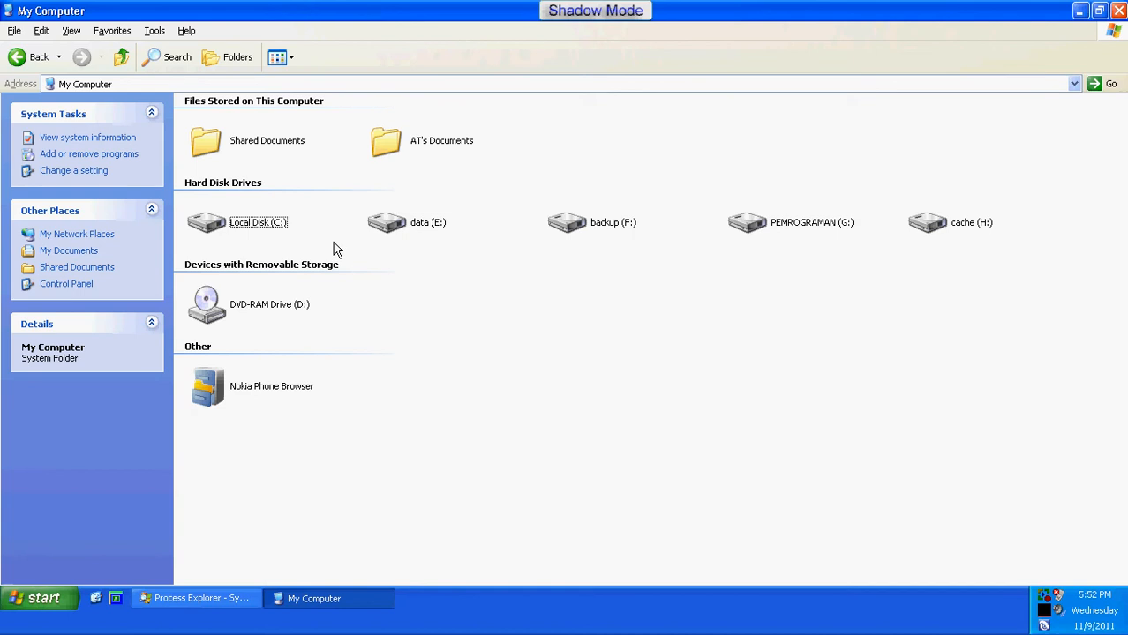
- Examine the backup (F:) drive for FILE DATABASE.mdb with the Name column fitted to its contents, and close the window
double_click(568, 224)
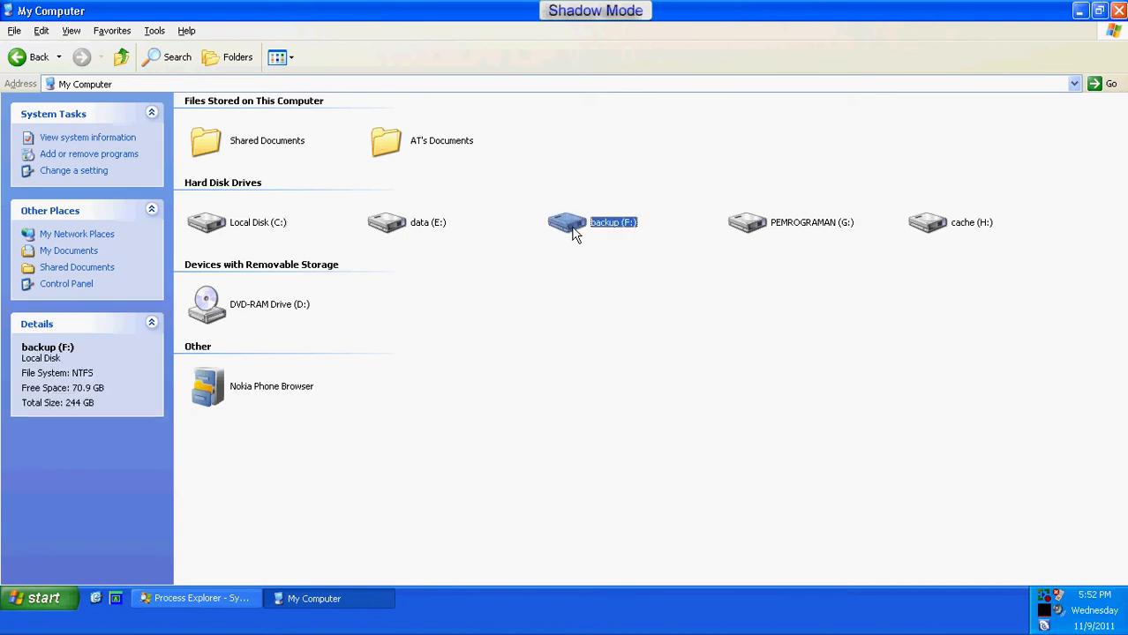
scroll(216, 322, down, 5)
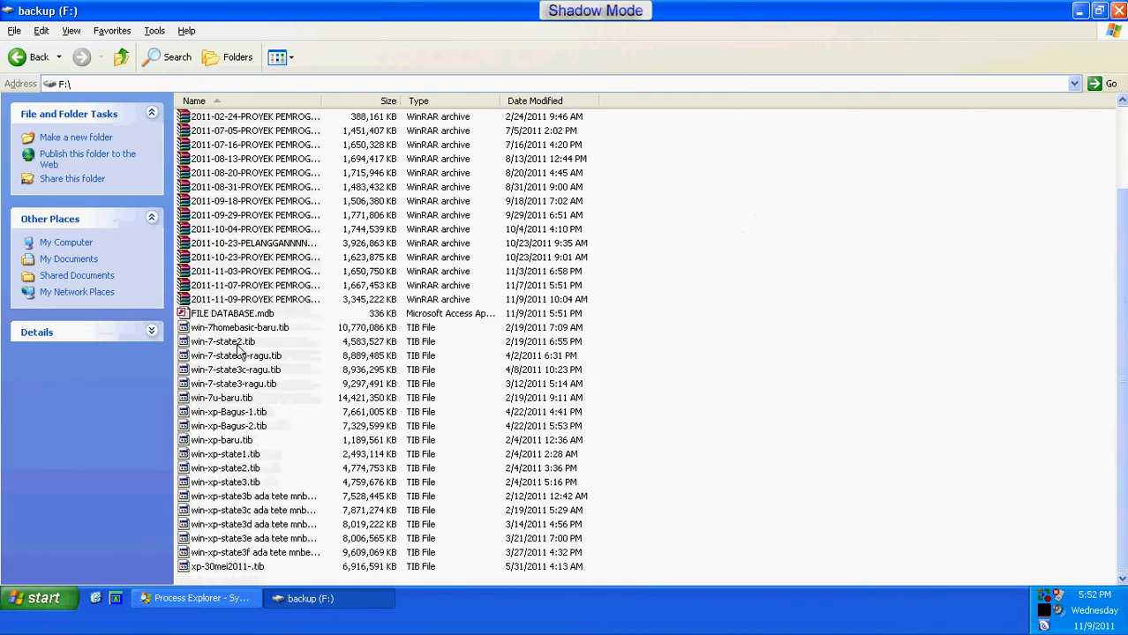
double_click(321, 101)
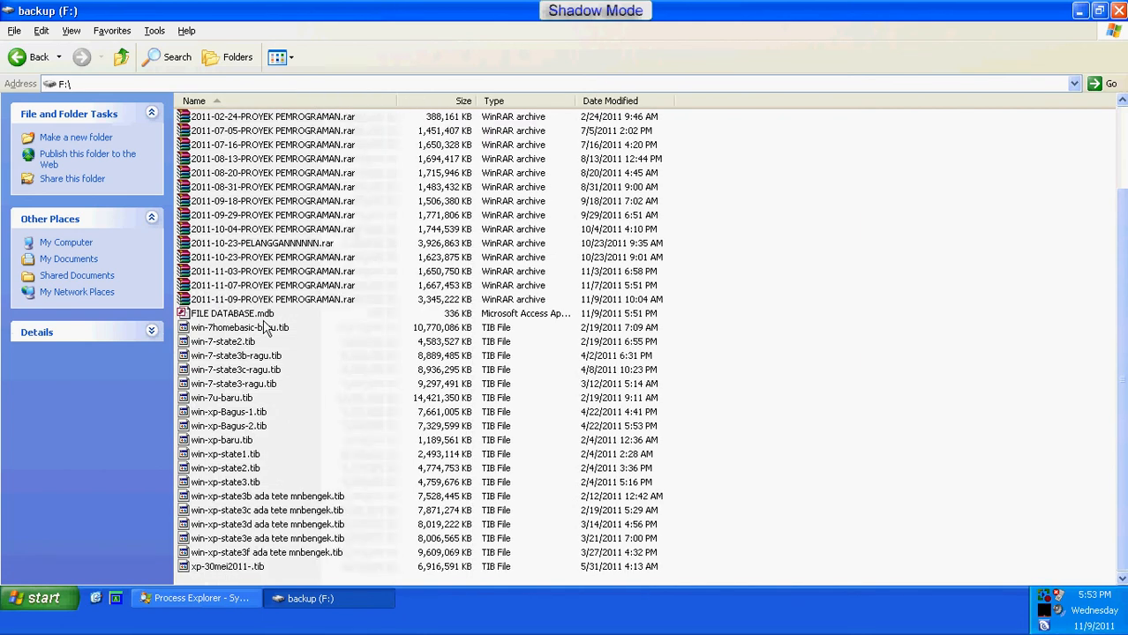
scroll(278, 327, up, 2)
scroll(265, 328, up, 1)
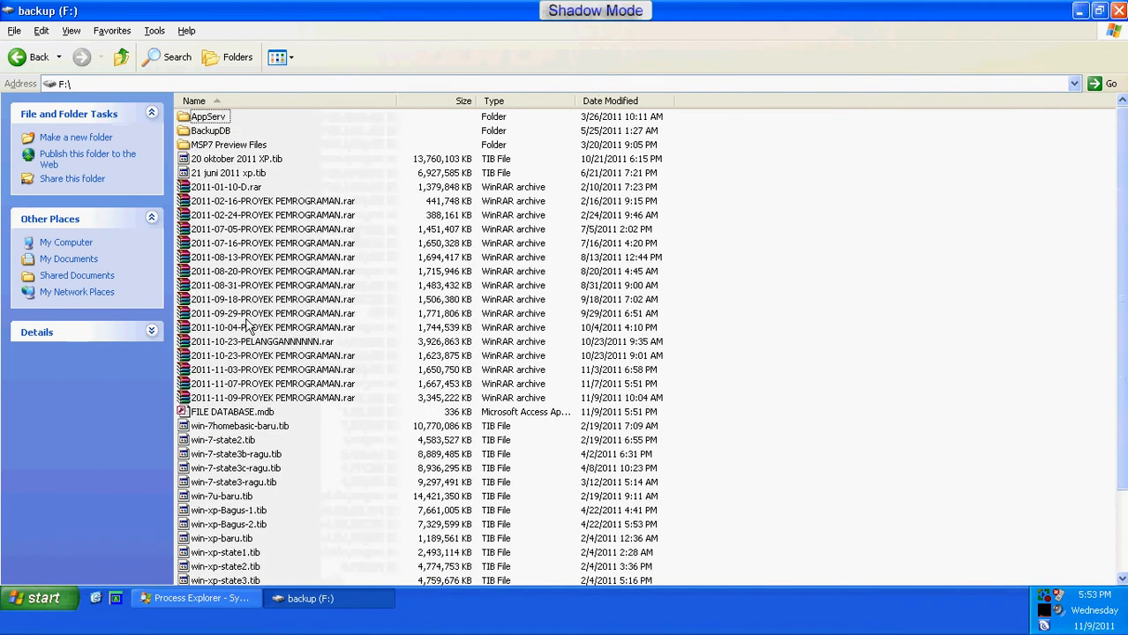
scroll(264, 328, down, 2)
scroll(265, 329, up, 3)
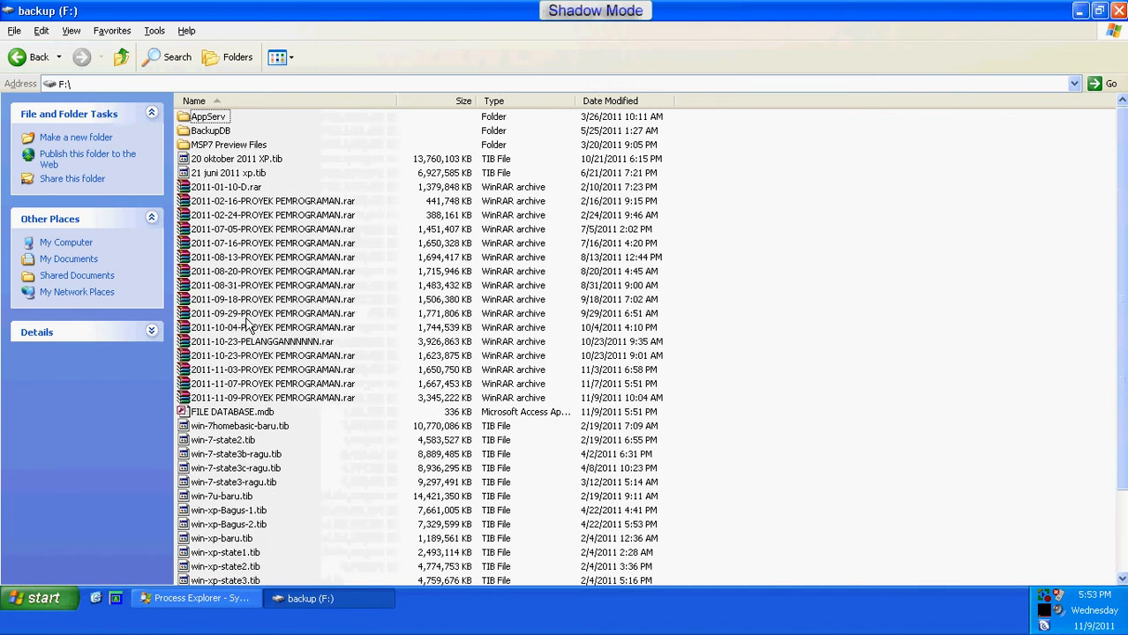
click(1118, 10)
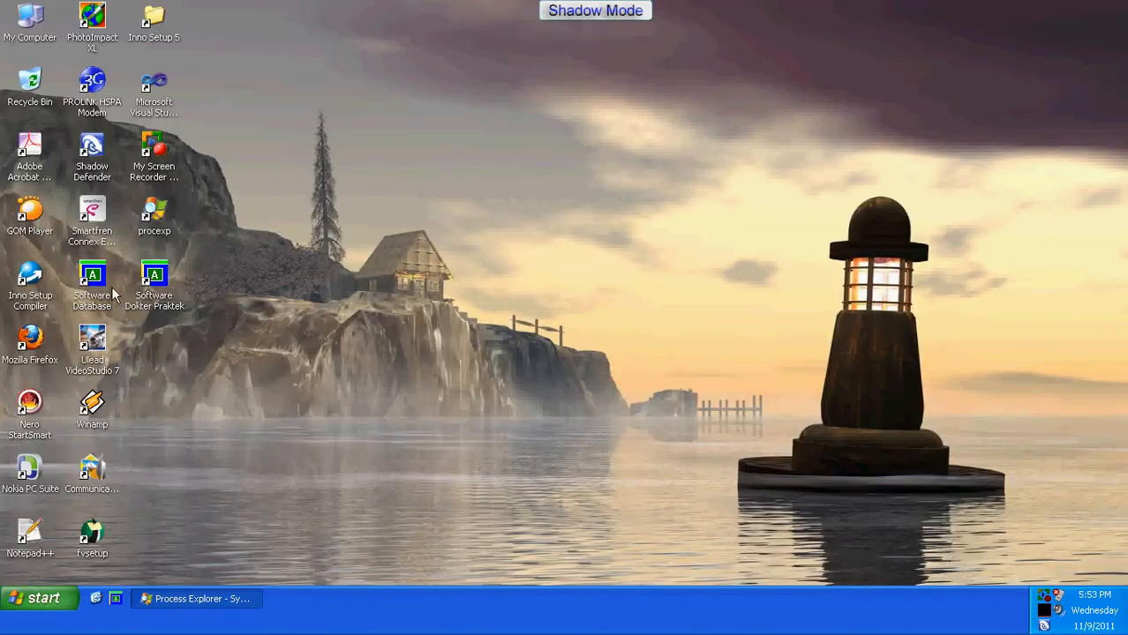
- Start Software Dokter Praktek, set its database location to FILE DATABASE.mdb on the backup (F:) drive, and dismiss the registration window
double_click(161, 300)
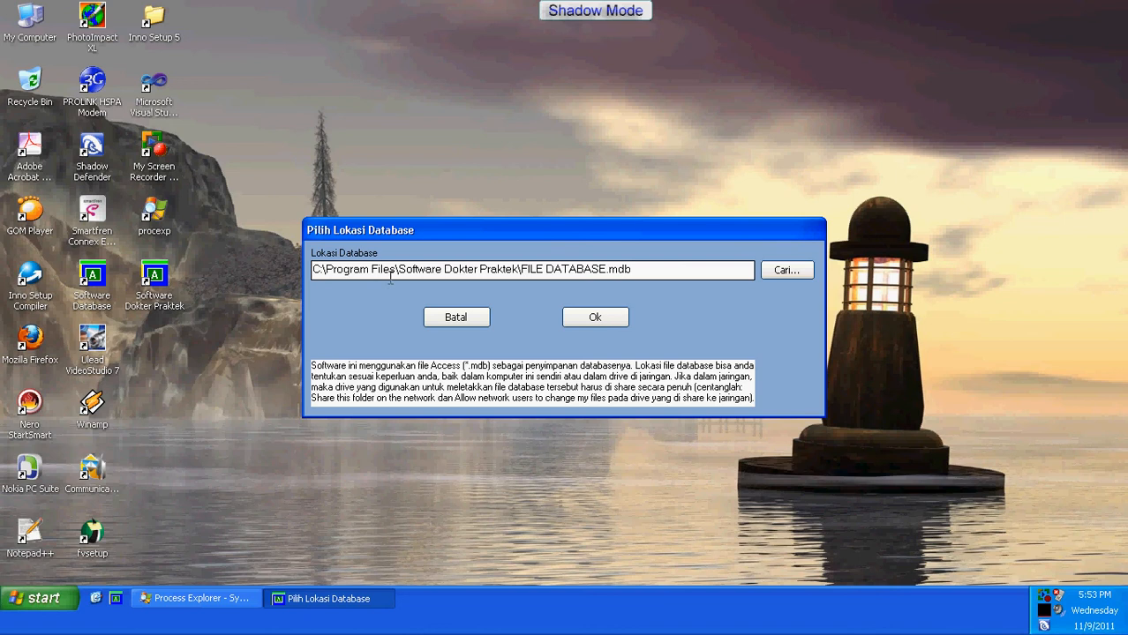
click(798, 274)
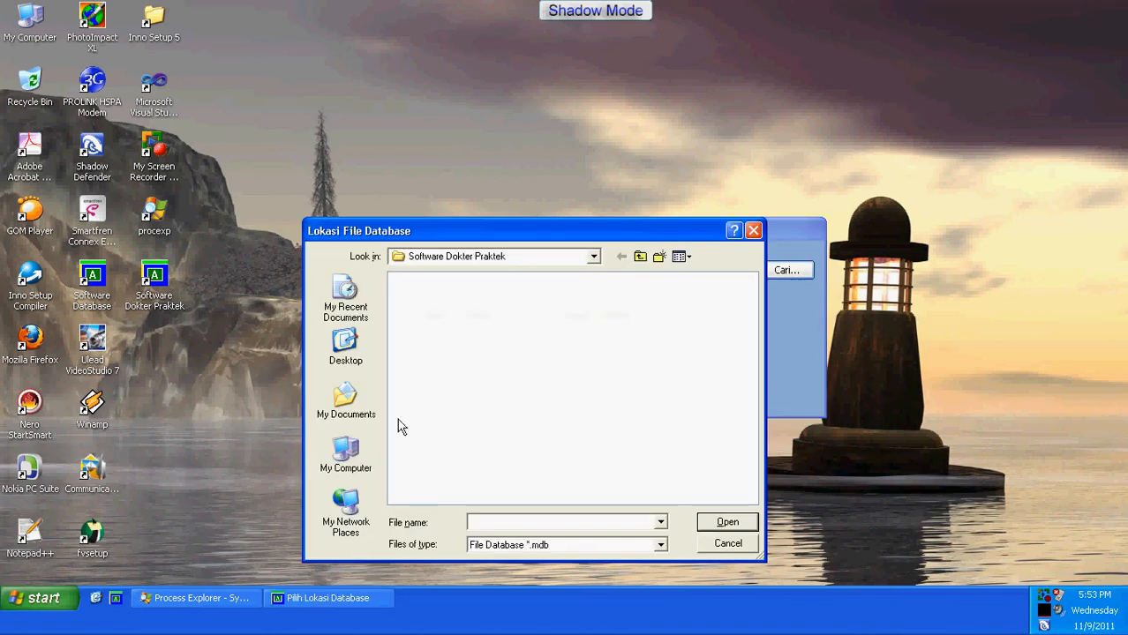
click(359, 460)
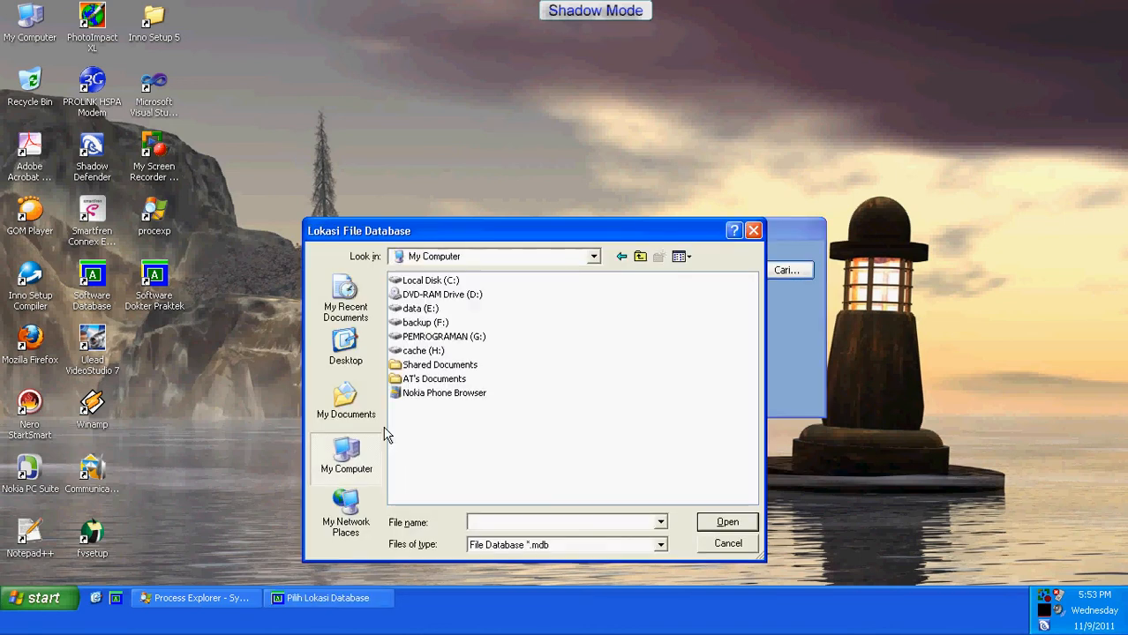
double_click(424, 324)
click(429, 324)
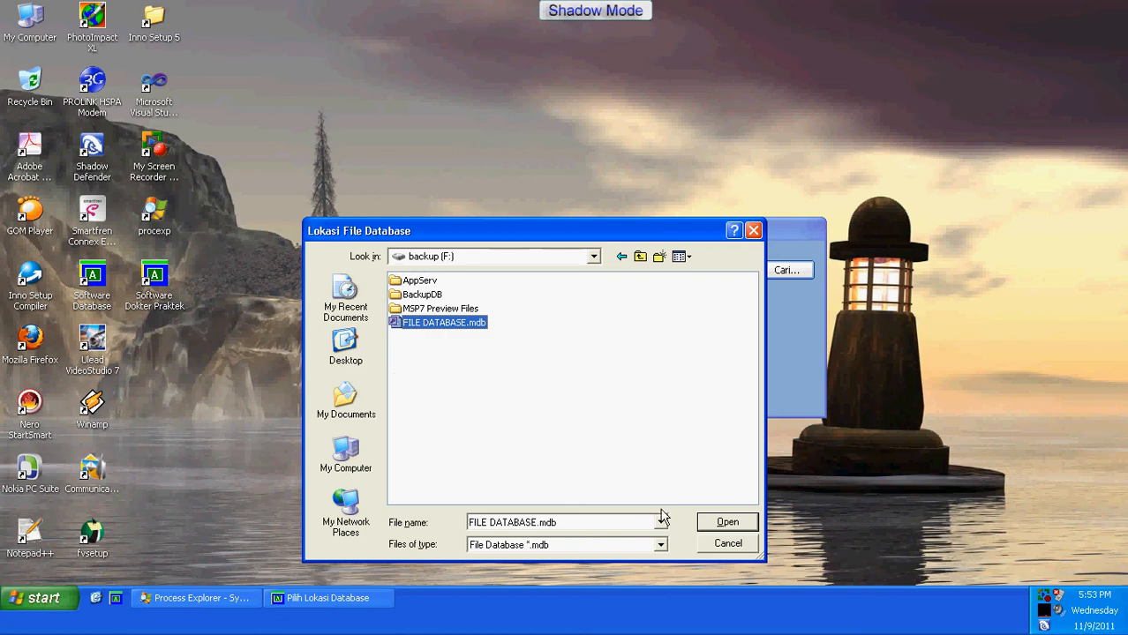
click(708, 521)
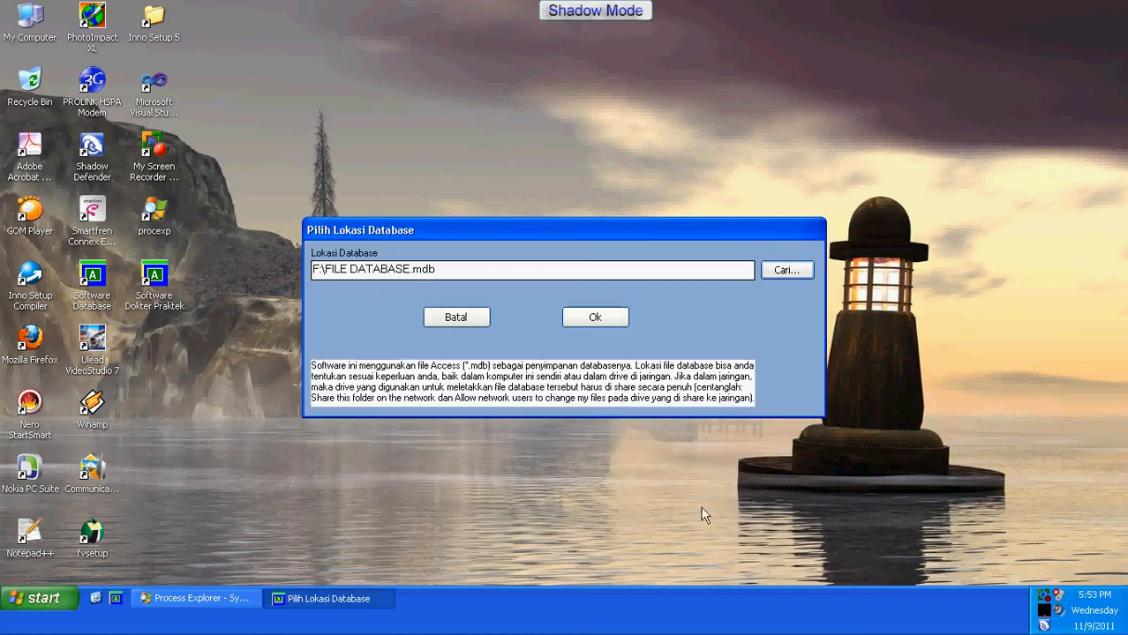
click(596, 319)
click(547, 364)
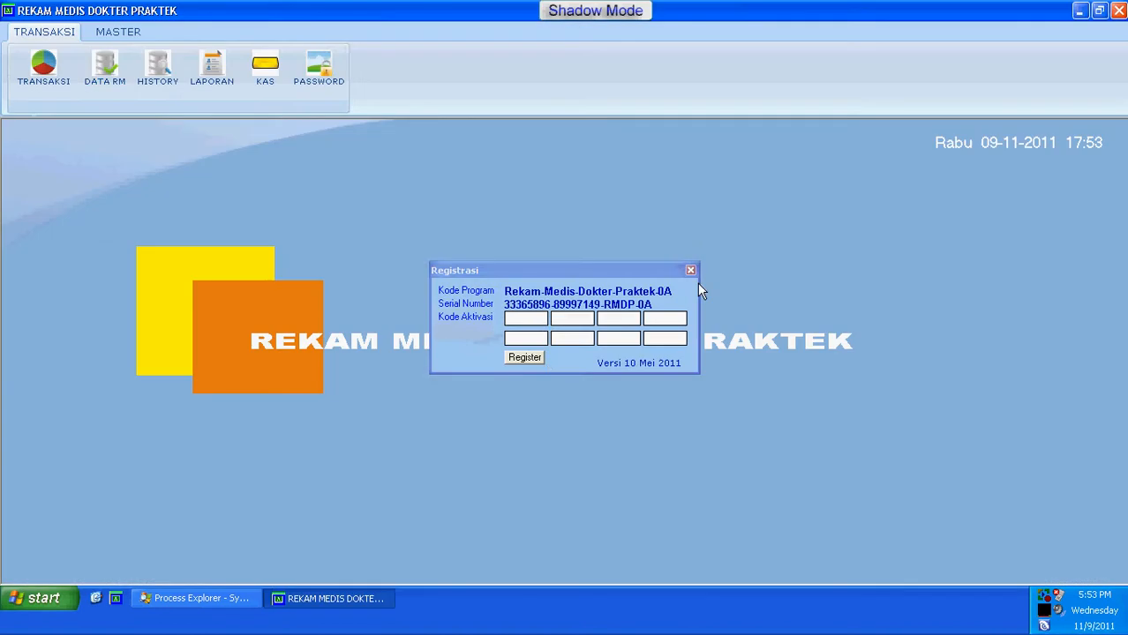
click(691, 272)
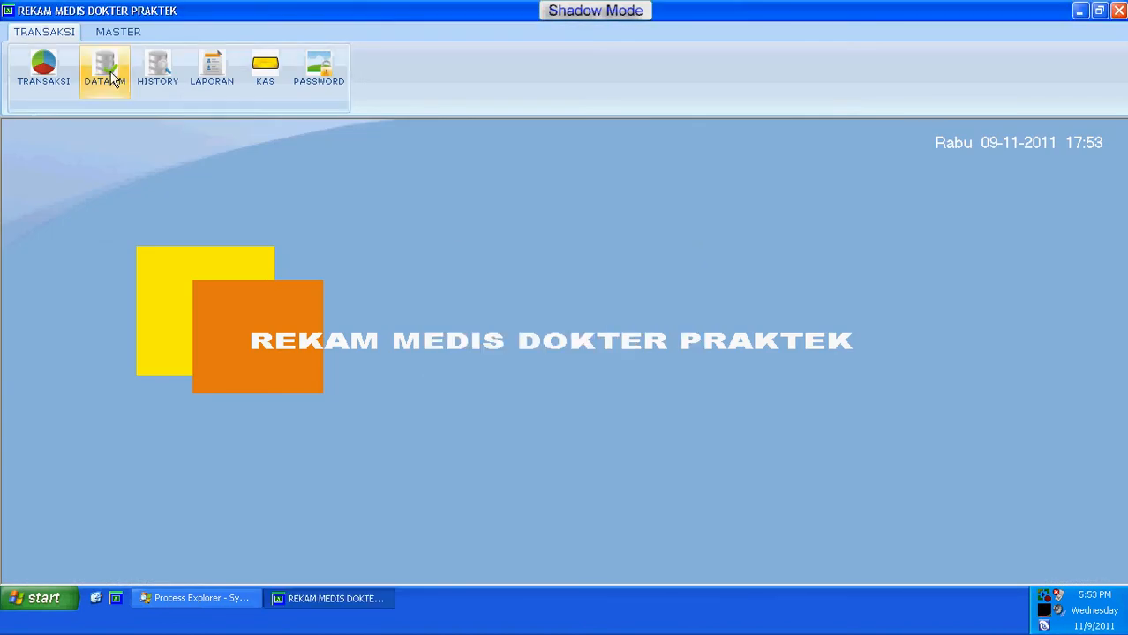
- Check the current database location in the Pengaturan master settings and close them
click(118, 32)
click(353, 74)
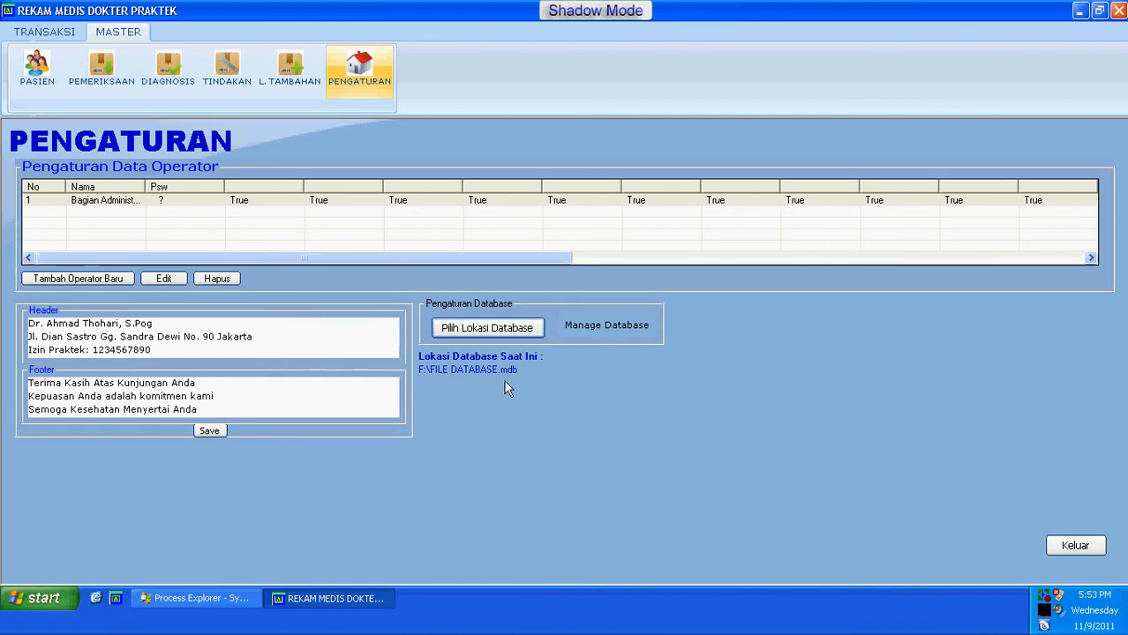
click(1059, 549)
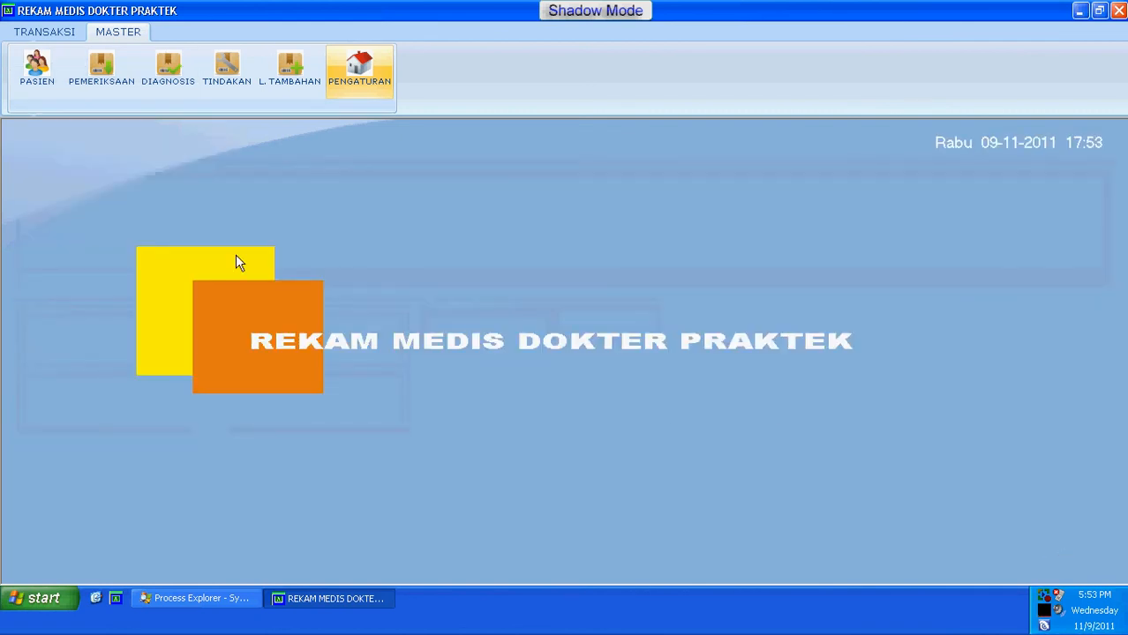
- View the Pengaturan settings again, followed by the Pasien master list and the transaction commands
click(348, 92)
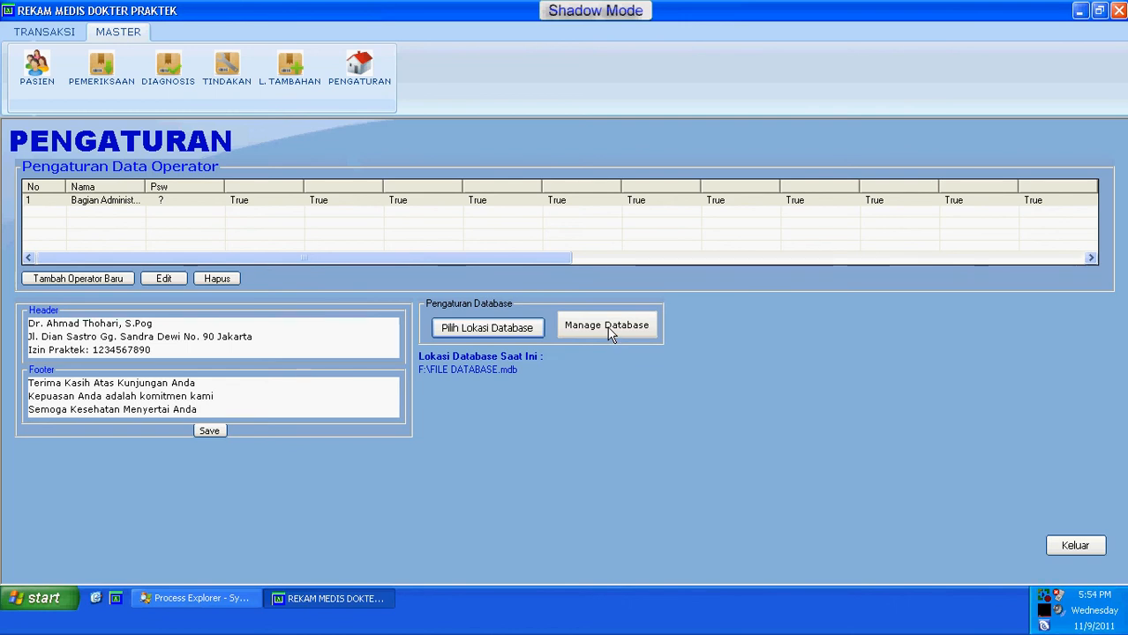
click(40, 60)
click(74, 35)
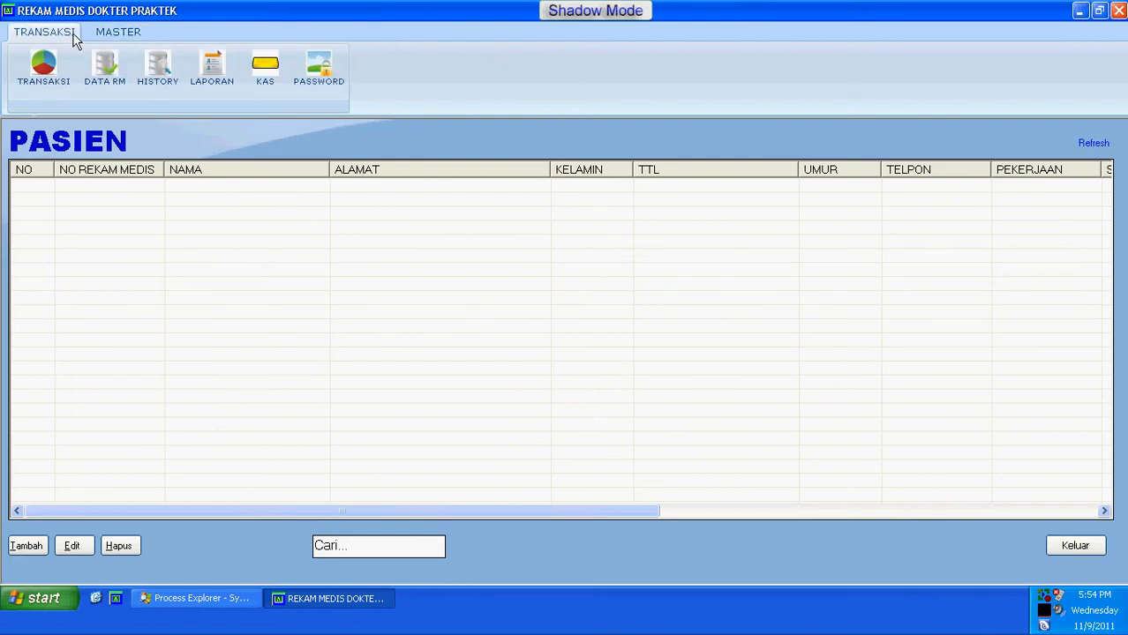
- Open Manage Database from Pengaturan, view its Clear Database options, and close both the dialog and the settings
click(99, 34)
click(376, 96)
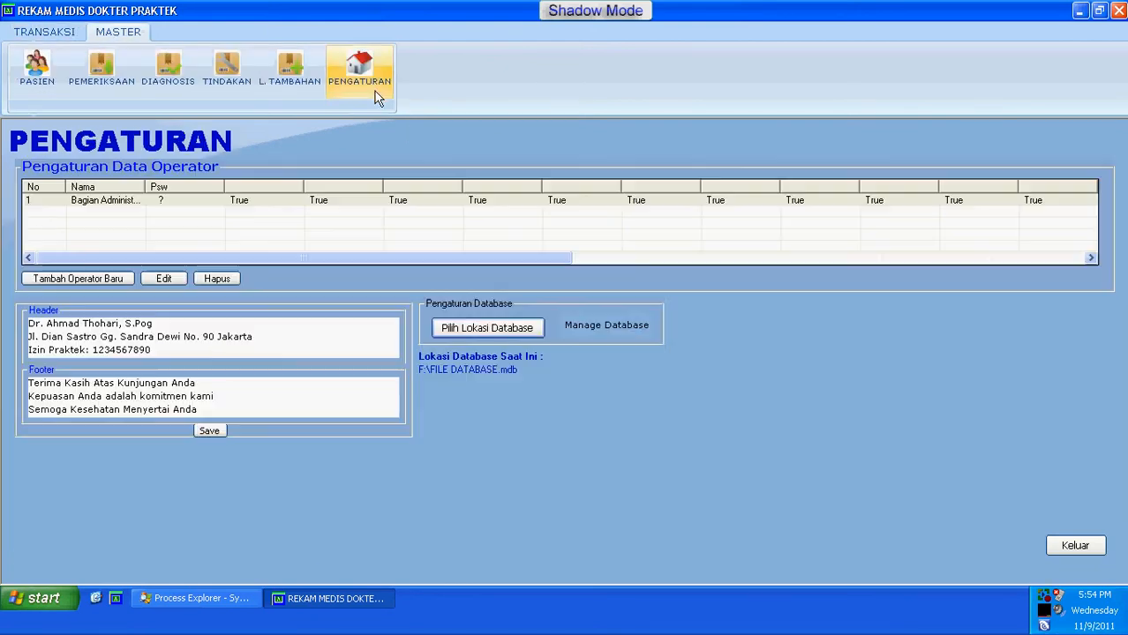
click(565, 326)
click(545, 348)
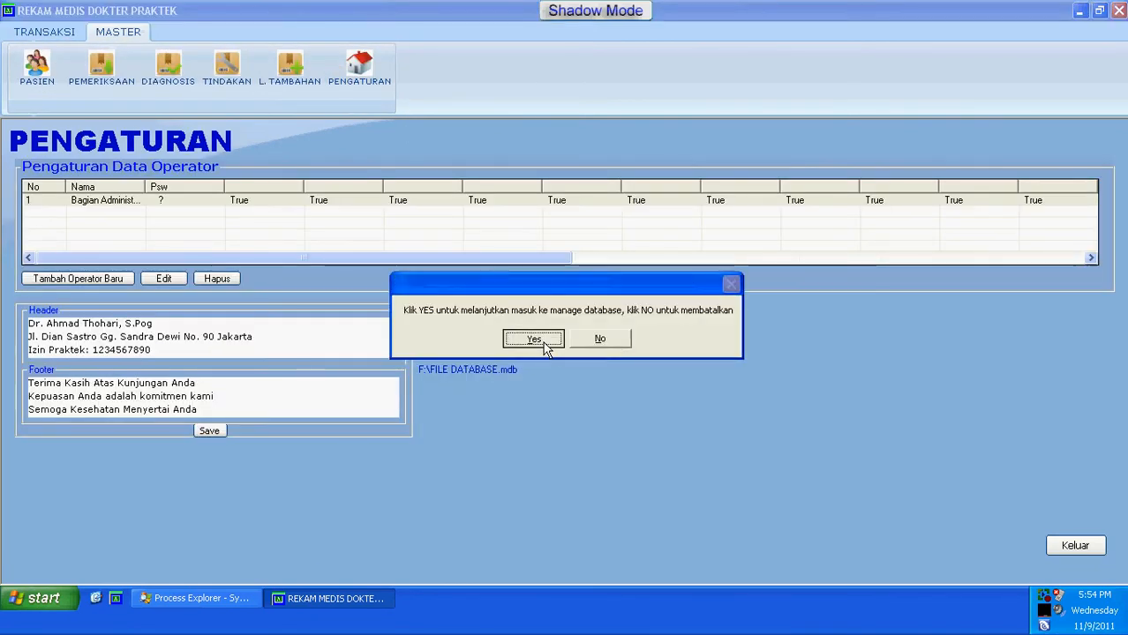
click(545, 346)
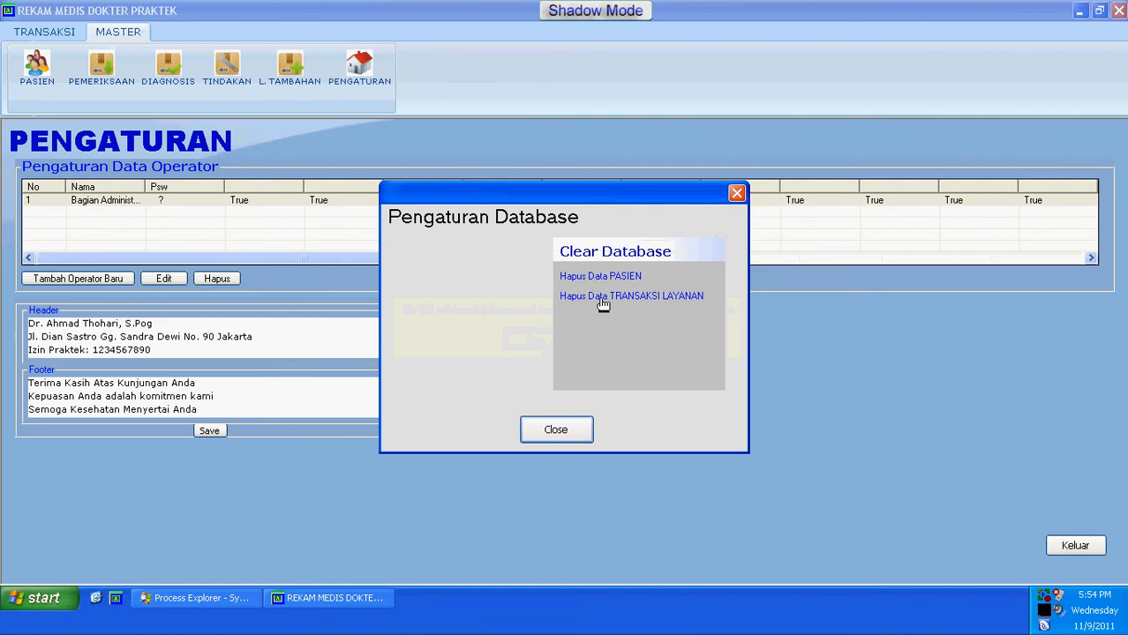
click(577, 427)
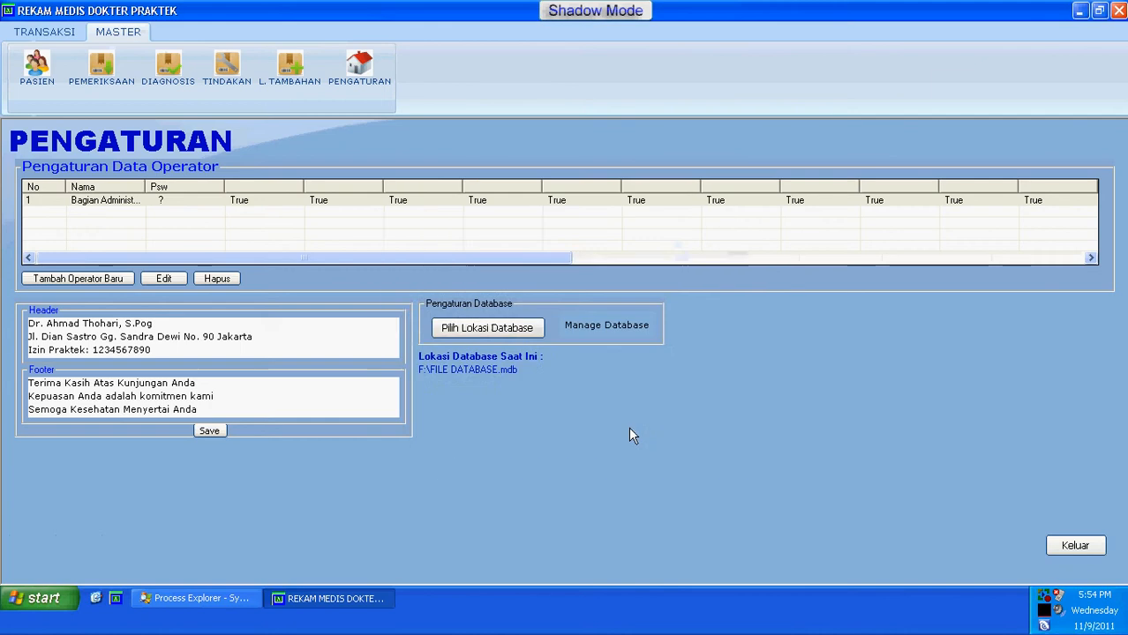
click(1085, 545)
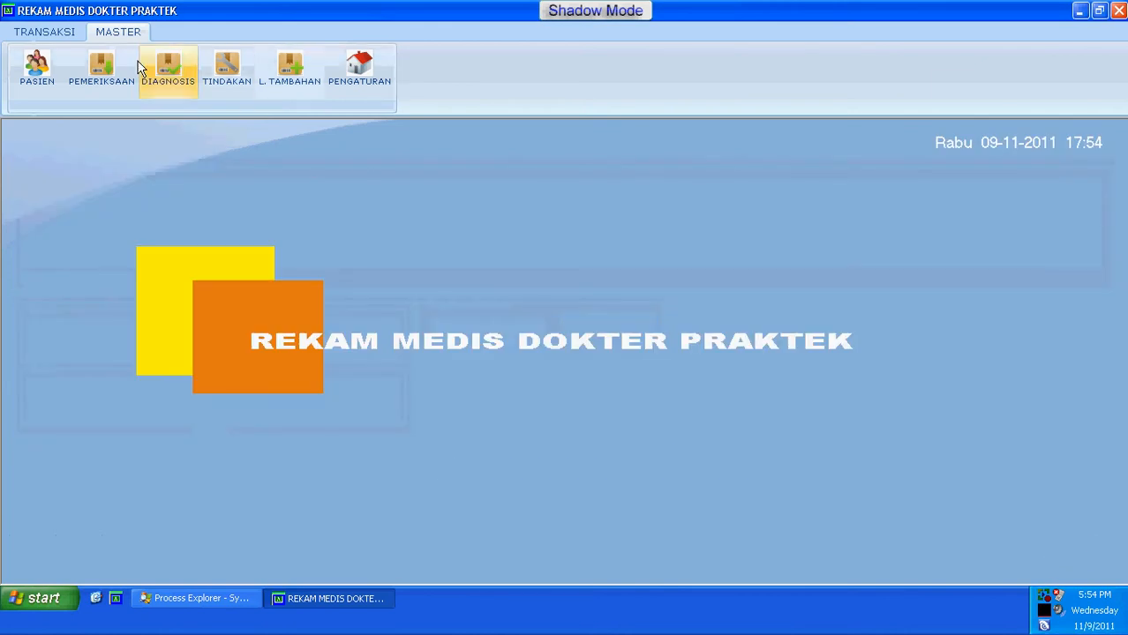
- View the Pasien, Pemeriksaan Fisik and Diagnosis master lists, including the blank form for adding a diagnosis, and close them
click(29, 77)
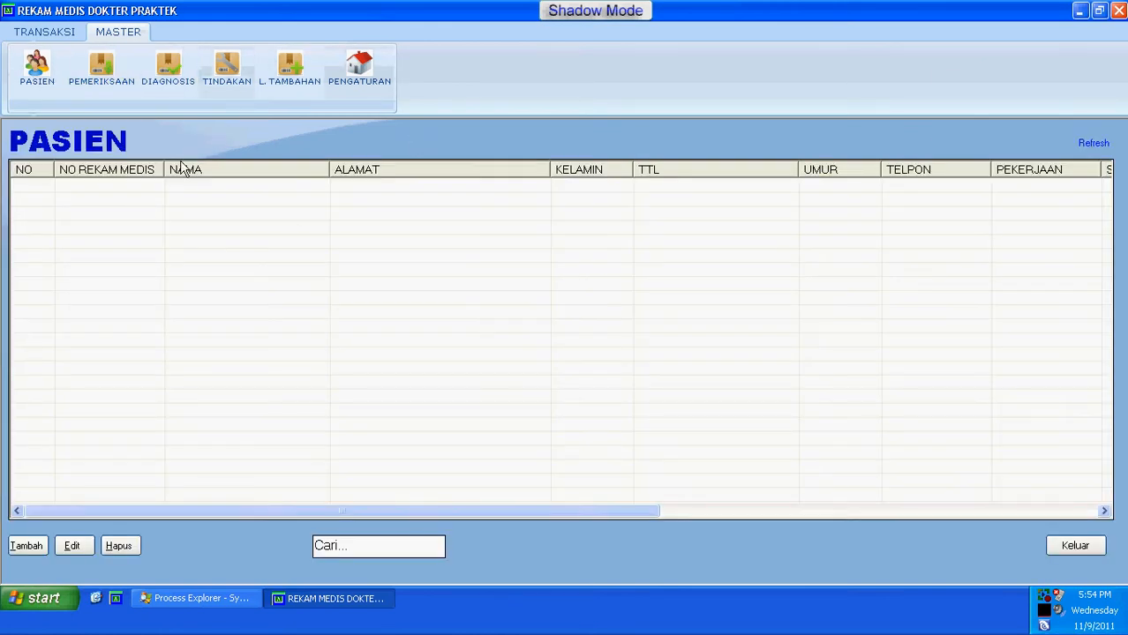
click(105, 75)
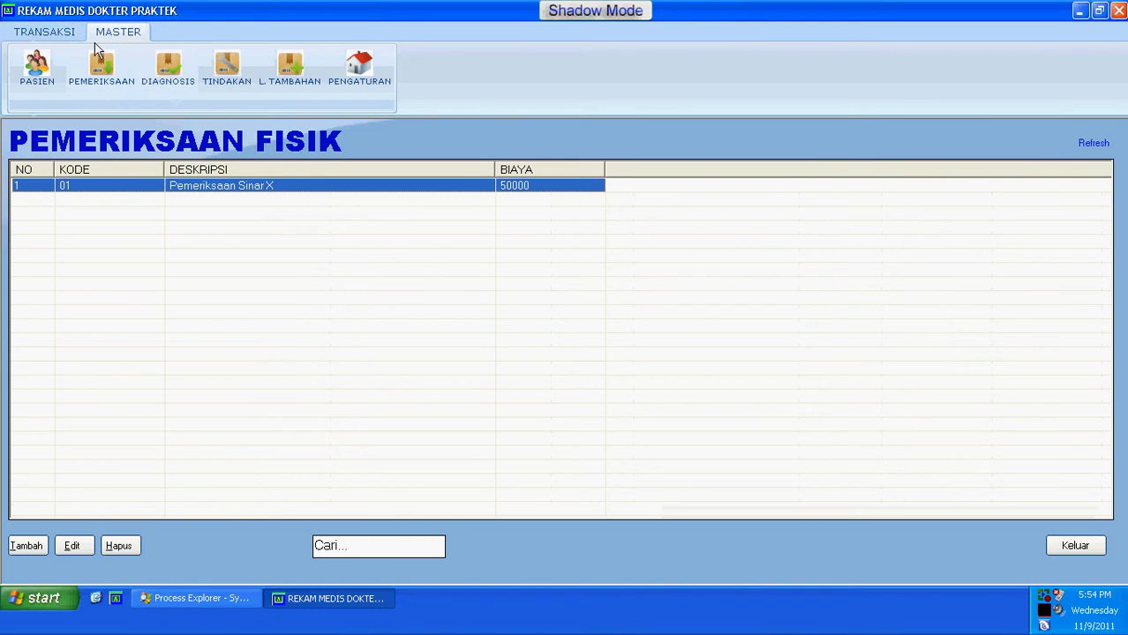
click(167, 66)
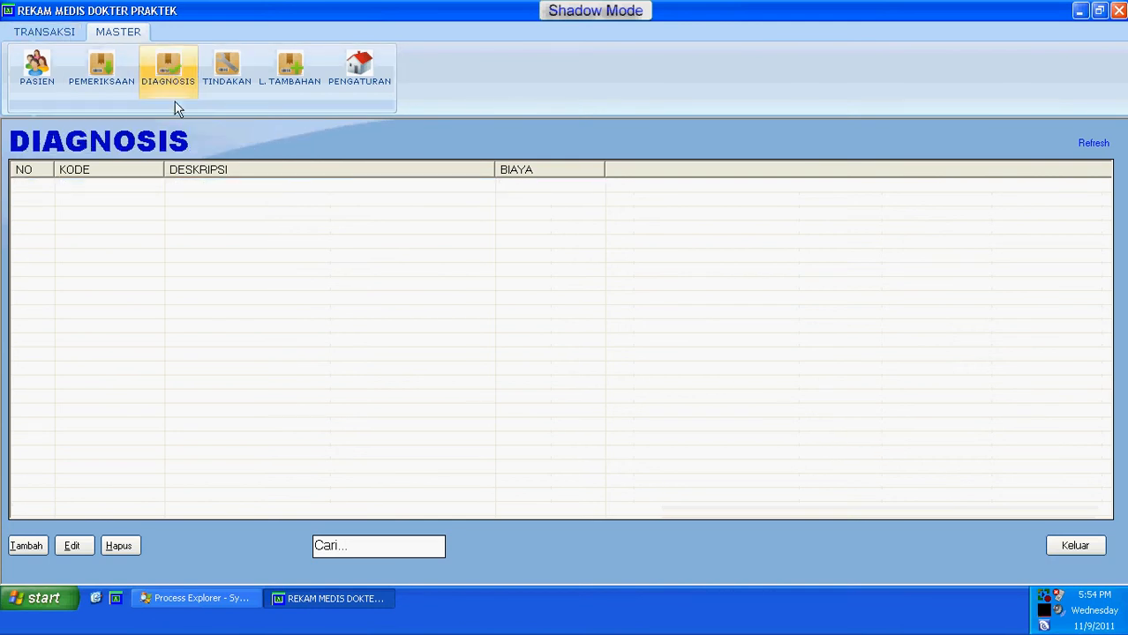
click(32, 548)
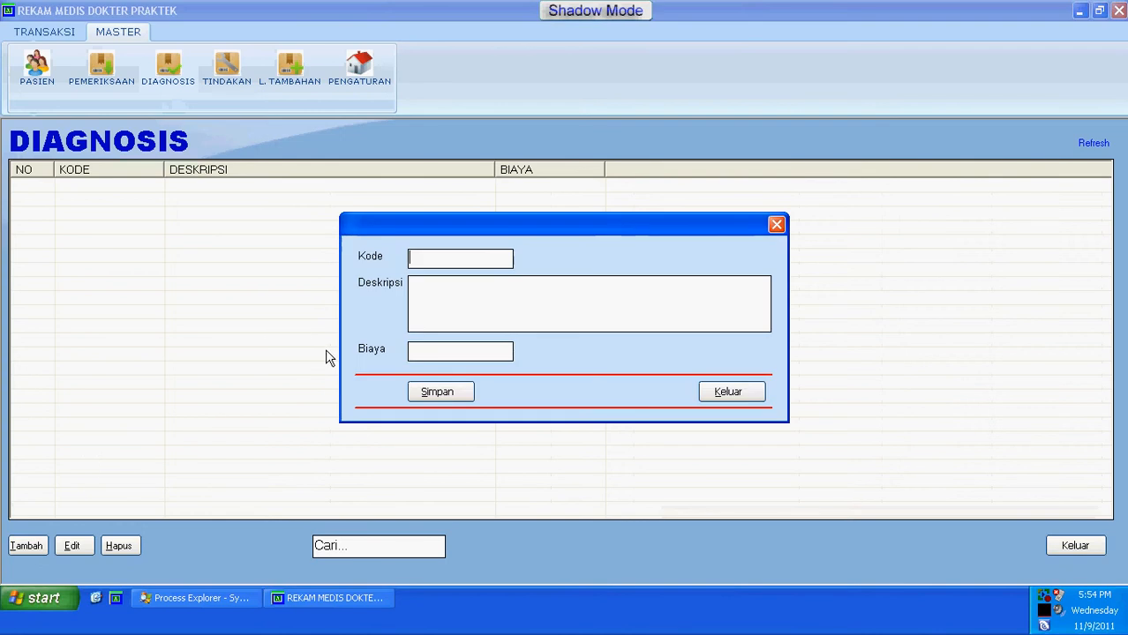
click(722, 397)
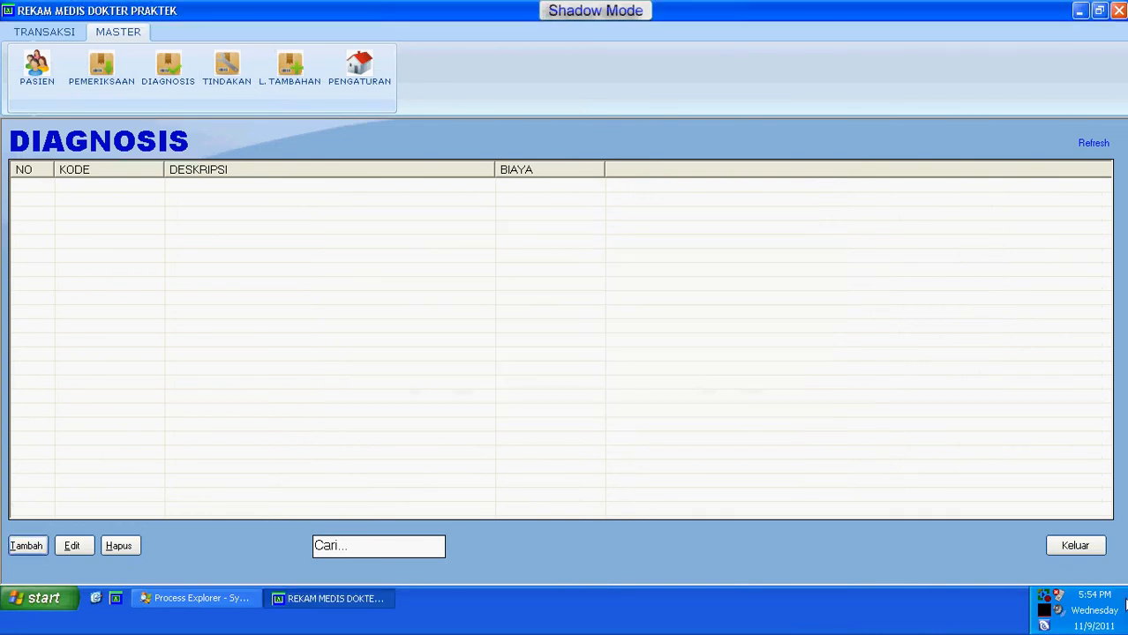
click(1085, 555)
- Open the transaction form and start registering a new patient with an automatically generated medical record number
click(42, 33)
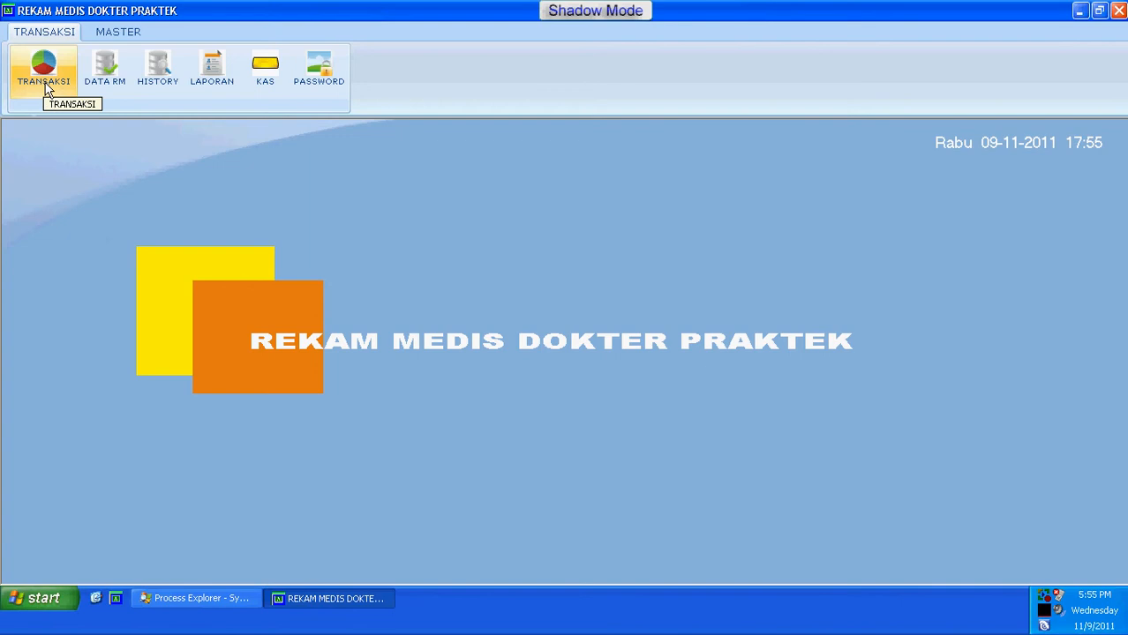
click(47, 89)
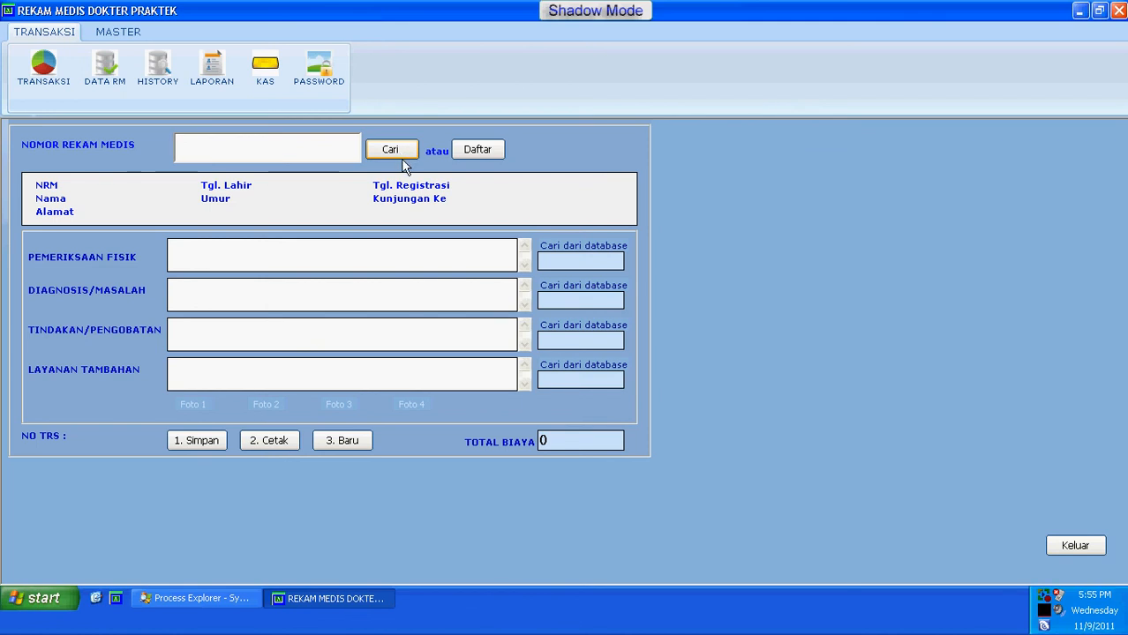
click(479, 152)
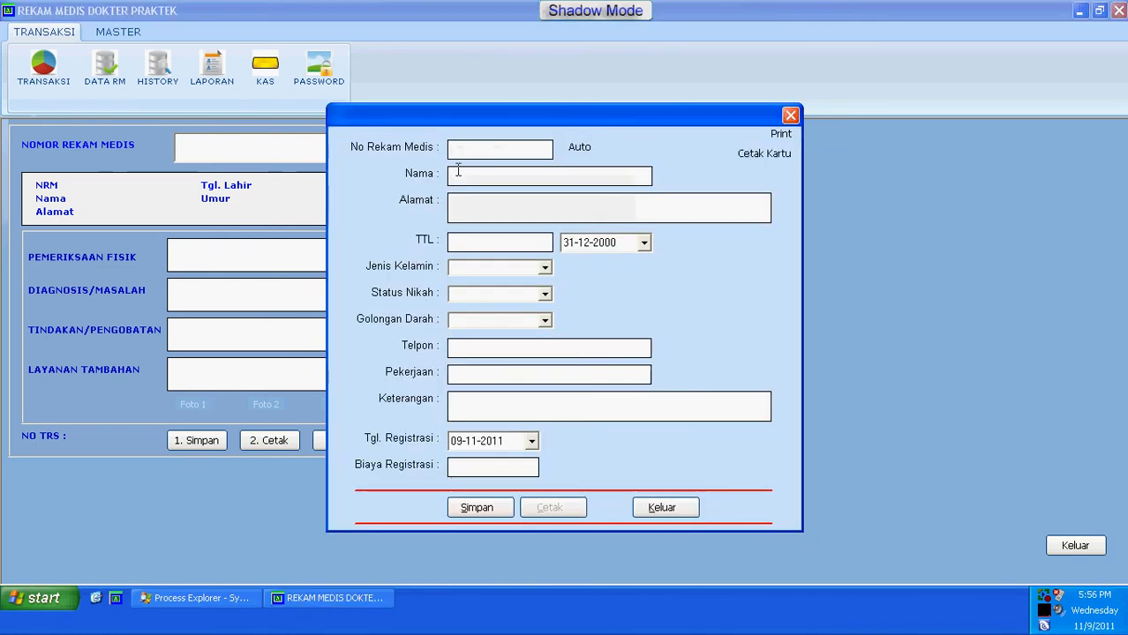
click(580, 150)
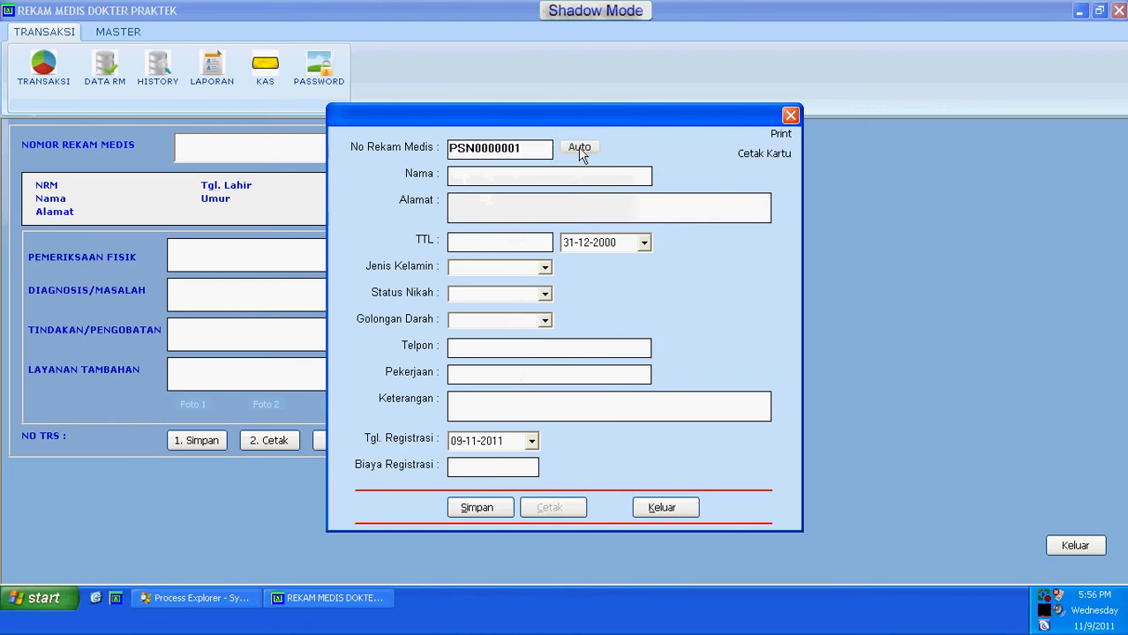
- Fill in the new patient's full name and address in the registration form
click(475, 180)
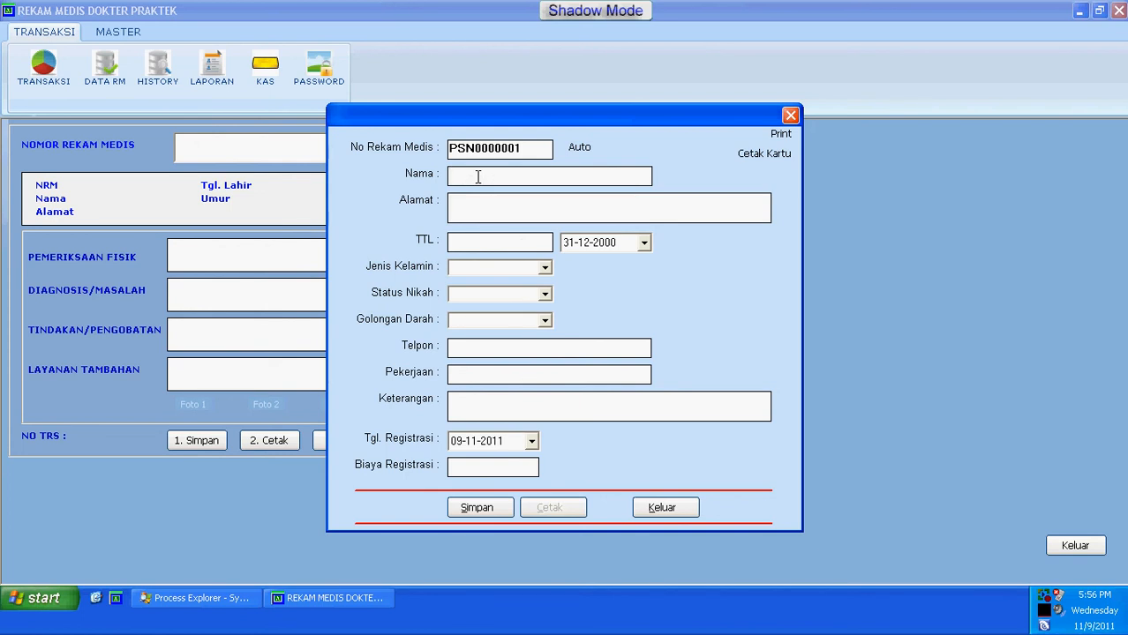
text(Dian S)
key(BackSpace)
key(BackSpace)
key(BackSpace)
key(BackSpace)
key(BackSpace)
key(BackSpace)
text(Nikita W)
text(illi)
text(y)
text(Jakarta)
- Choose the patient's date of birth from the calendar and enter Jakarta as the place of birth
click(643, 243)
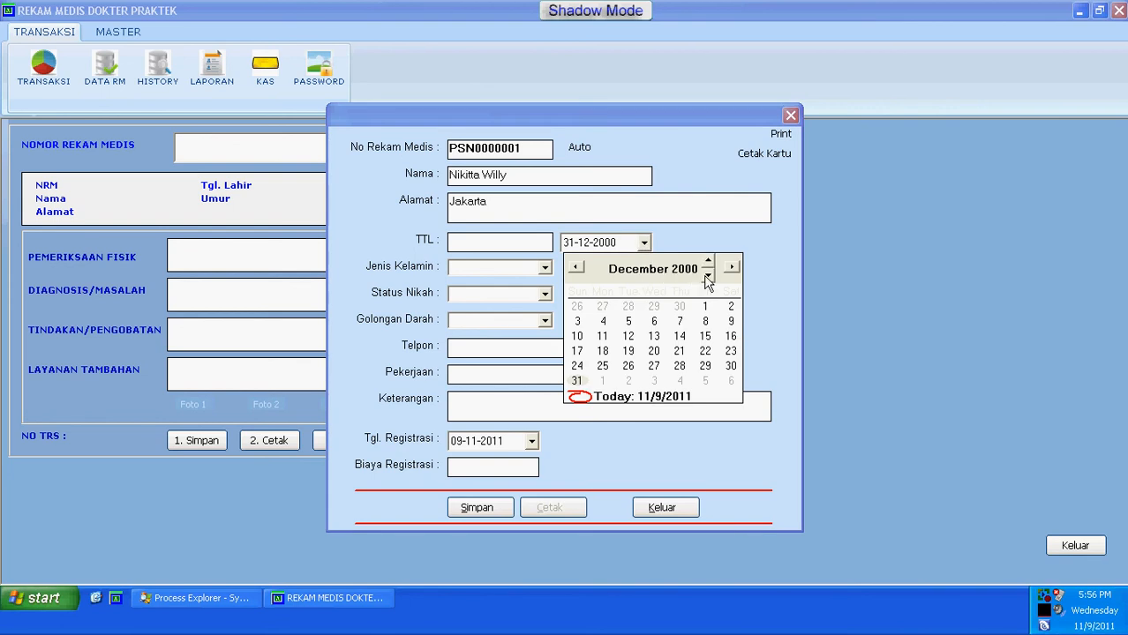
click(707, 277)
click(707, 277)
drag(707, 277, 706, 277)
click(707, 277)
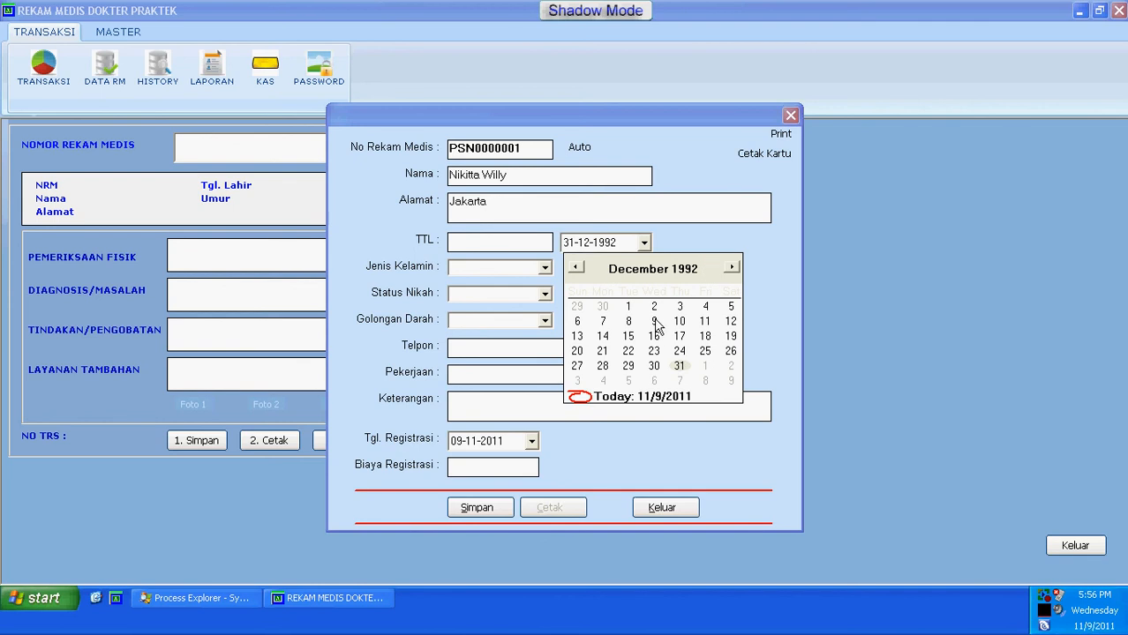
click(680, 366)
click(517, 242)
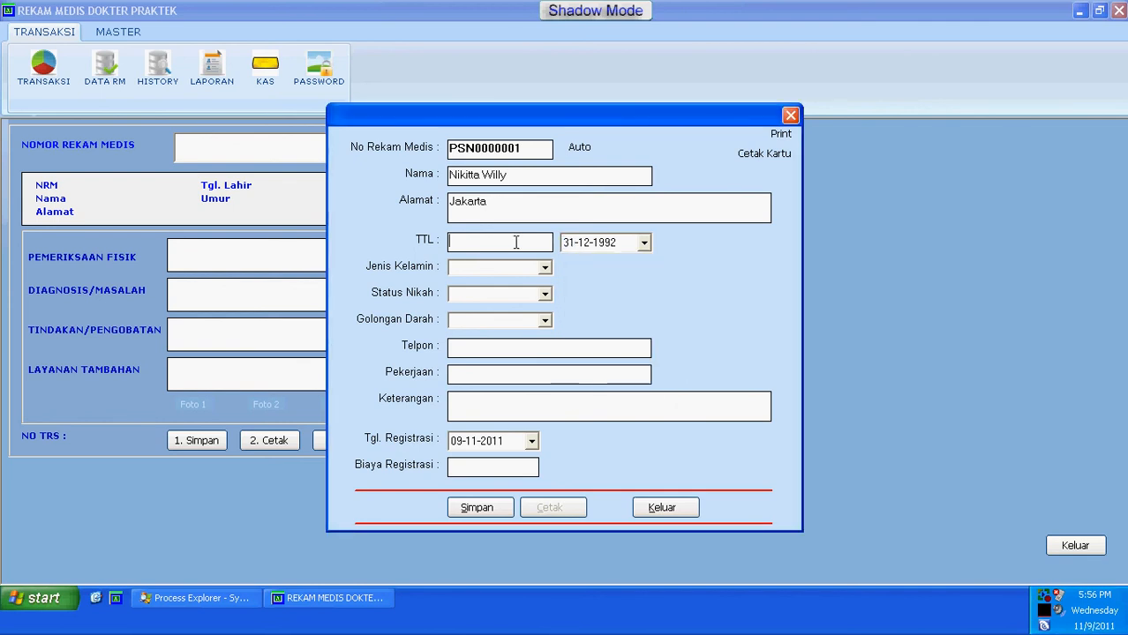
text(Jakarta)
- Set the patient's gender to Perempuan, marital status to Lajang and blood type to A, with a registration fee of 5000
click(538, 268)
click(536, 295)
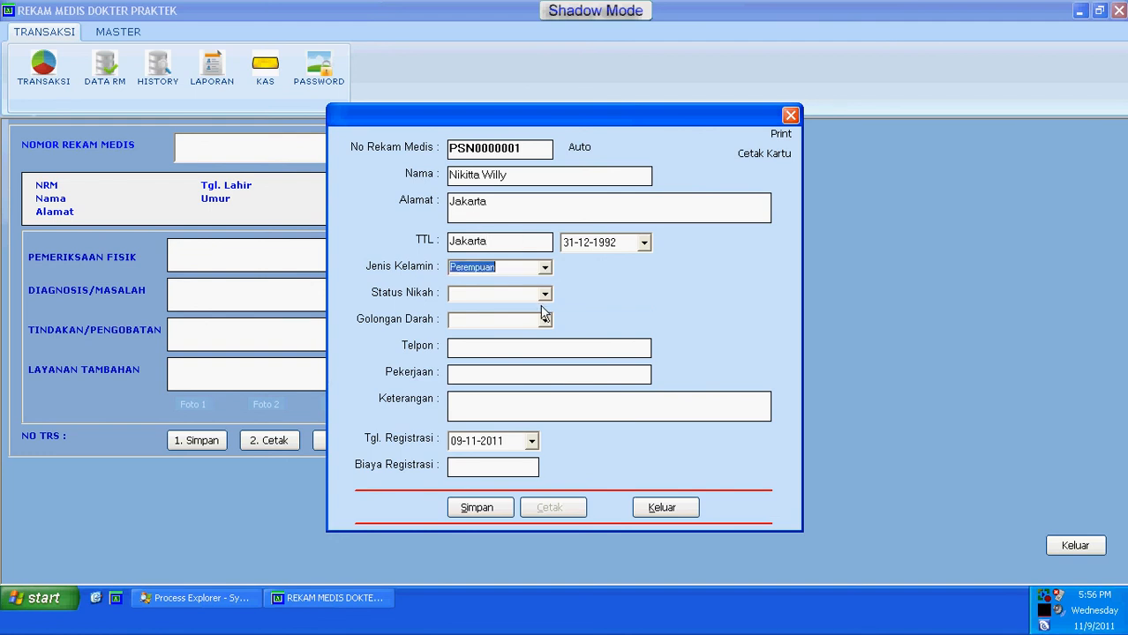
click(545, 294)
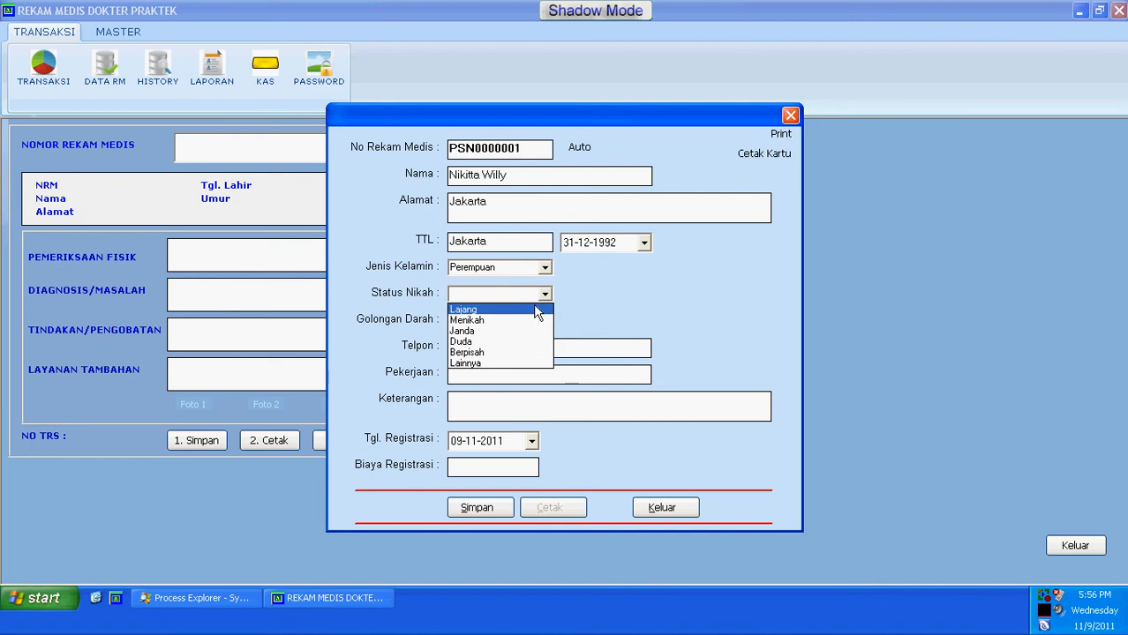
click(534, 308)
click(535, 320)
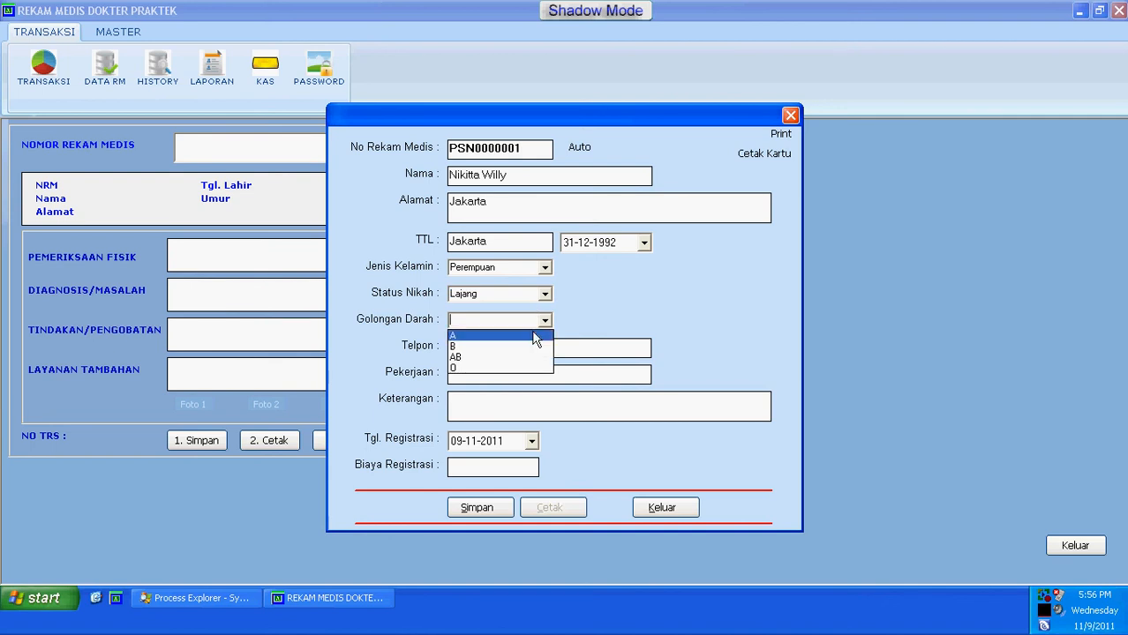
click(534, 338)
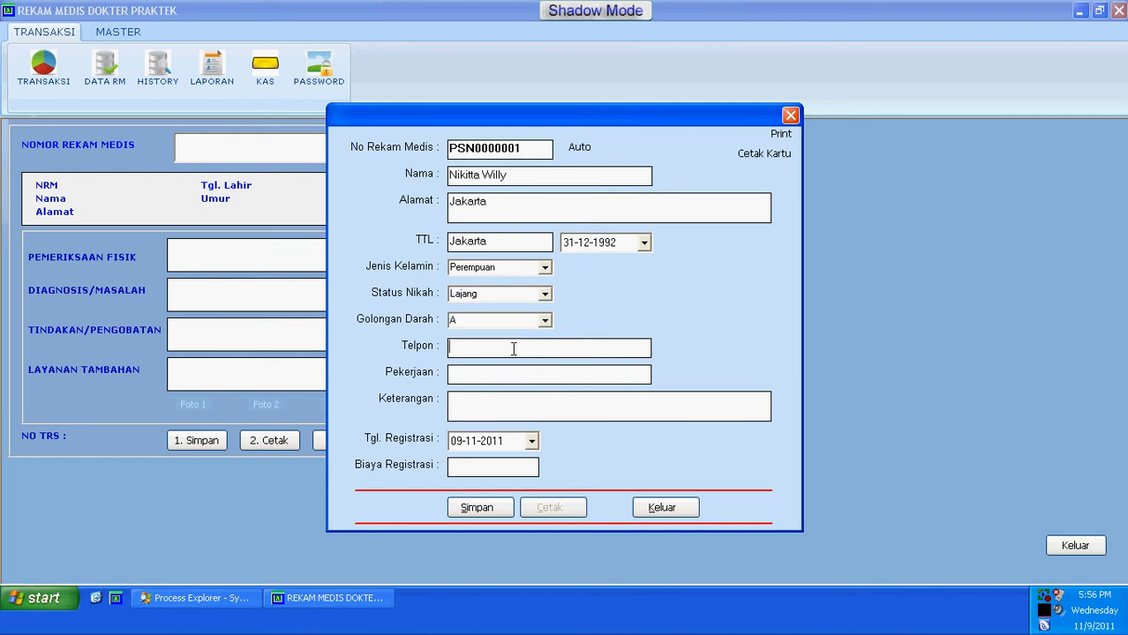
click(503, 468)
text(5000)
click(766, 157)
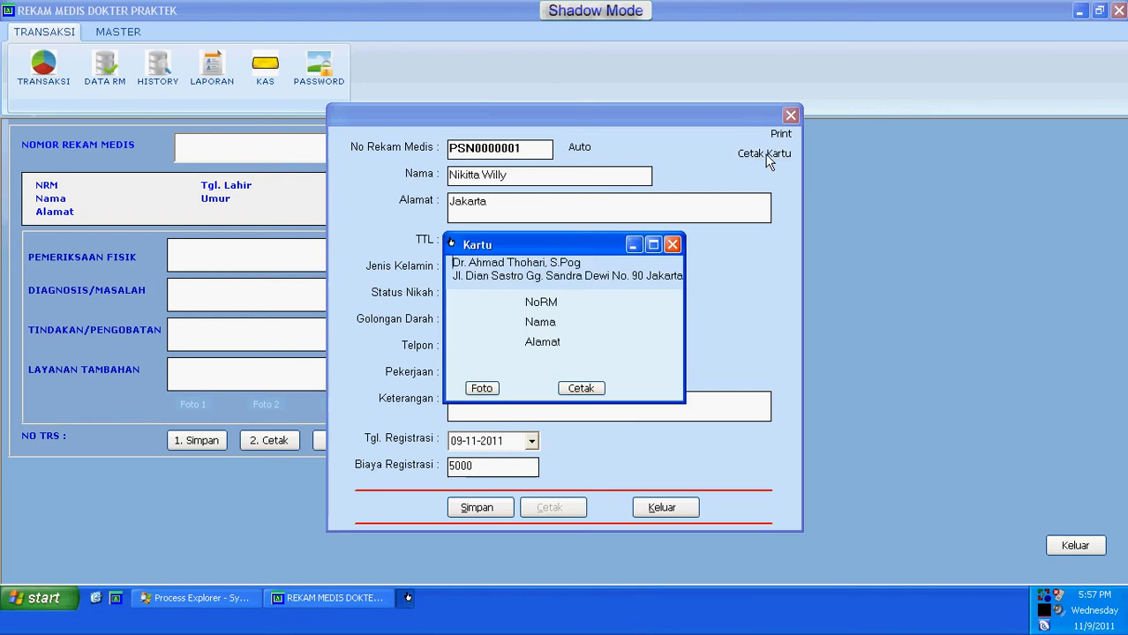
click(536, 302)
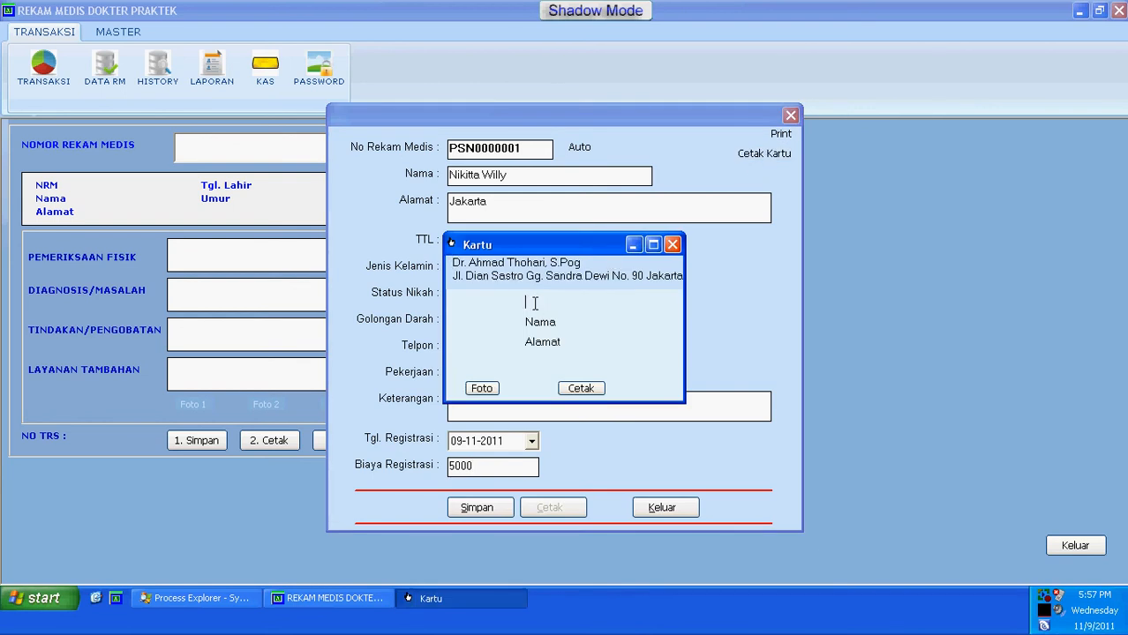
click(670, 244)
- Copy the medical record number from the registration form into the number field of the printable patient card
double_click(528, 149)
key(ctrl+c)
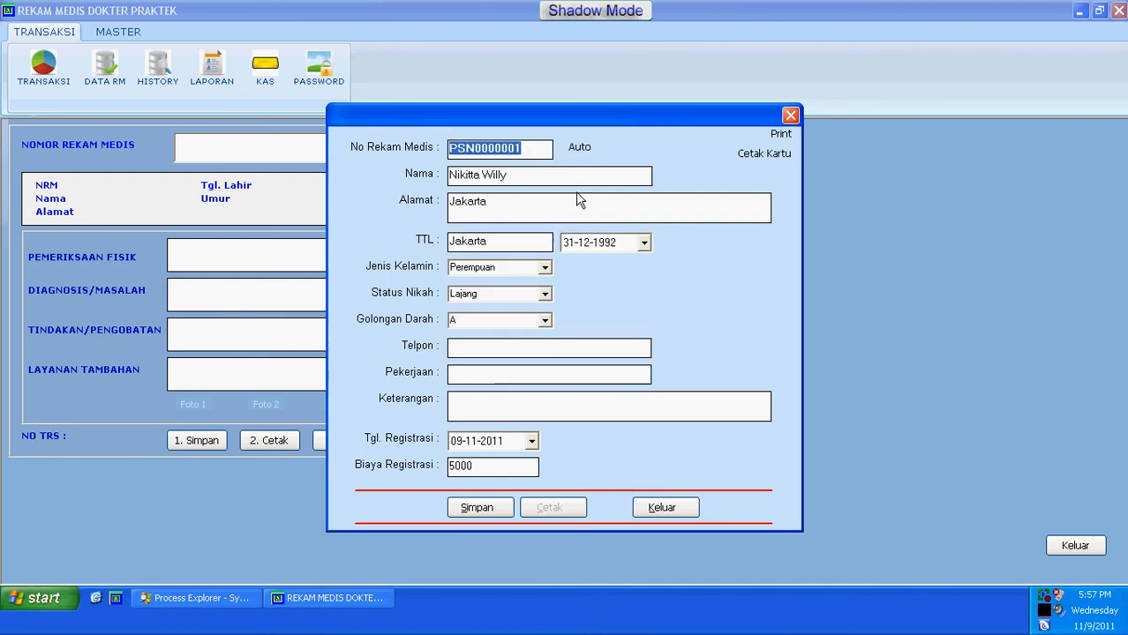
click(786, 156)
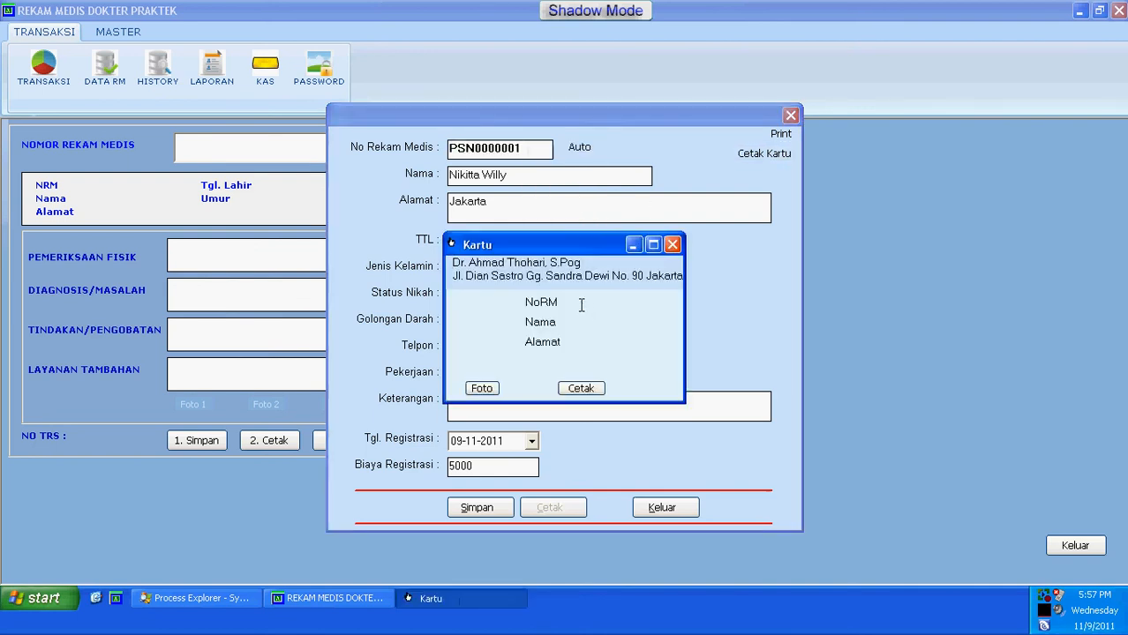
click(581, 304)
right_click(581, 304)
click(605, 354)
- Fill in the patient's name and address on the printable card
click(575, 326)
text(Nikita)
text(Willi)
key(BackSpace)
click(569, 345)
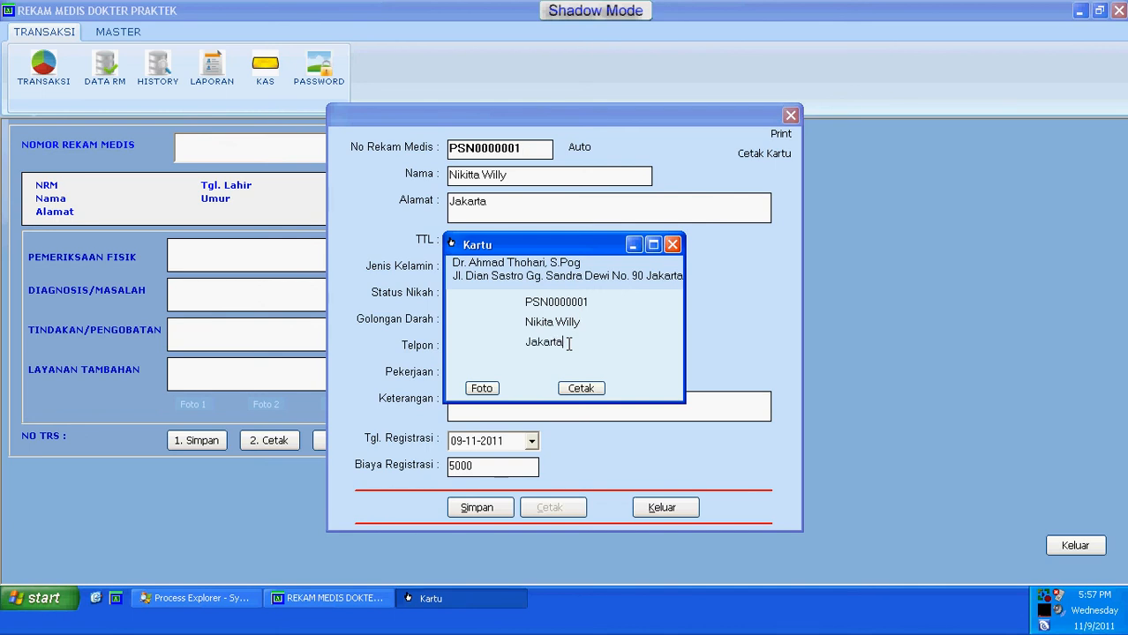
- Load Image215.jpg from the Master folder on drive C as the card's photo
click(481, 389)
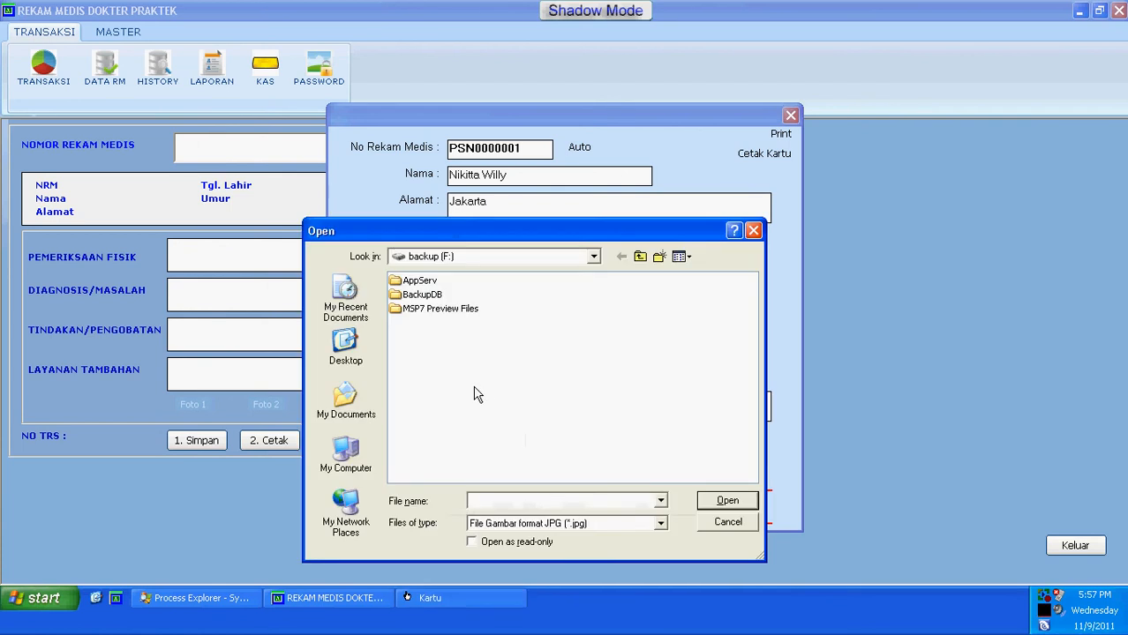
click(353, 454)
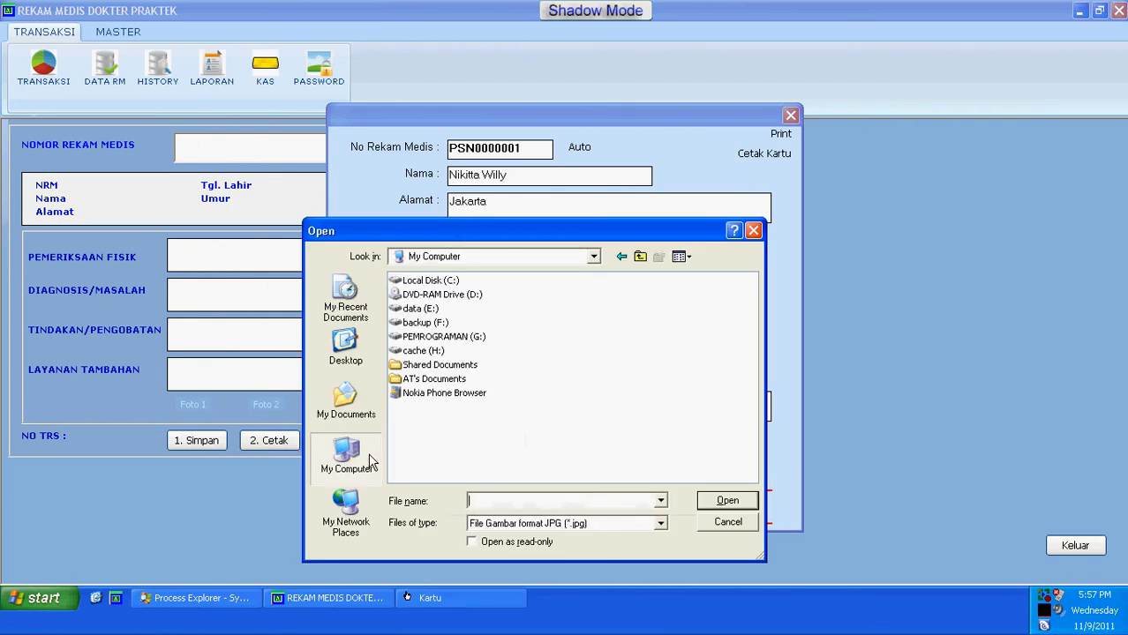
double_click(427, 309)
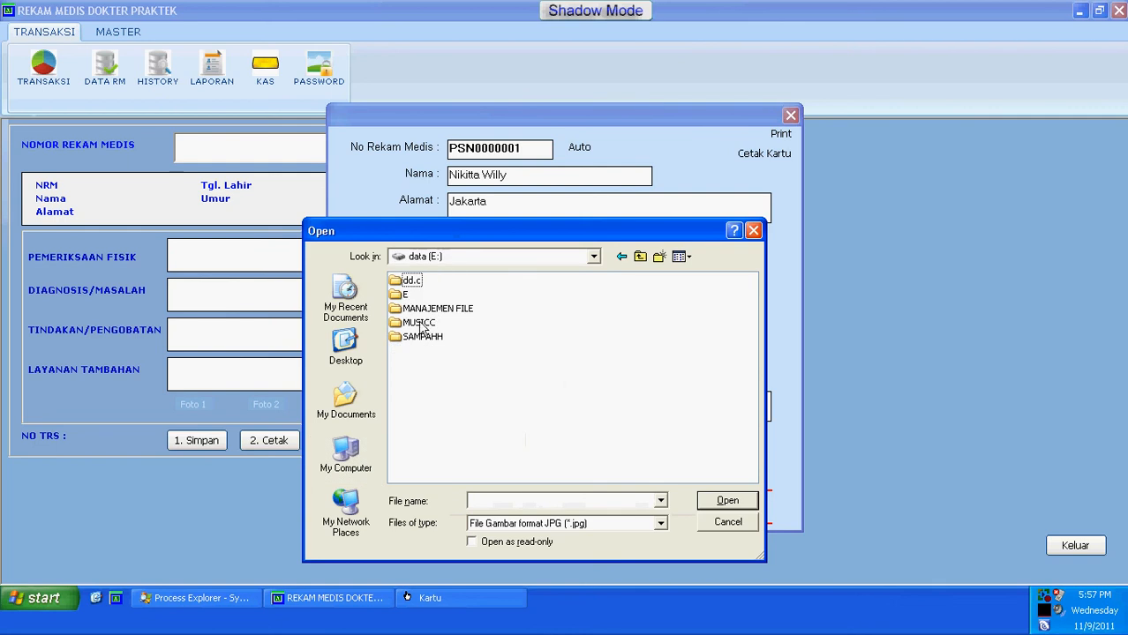
double_click(404, 297)
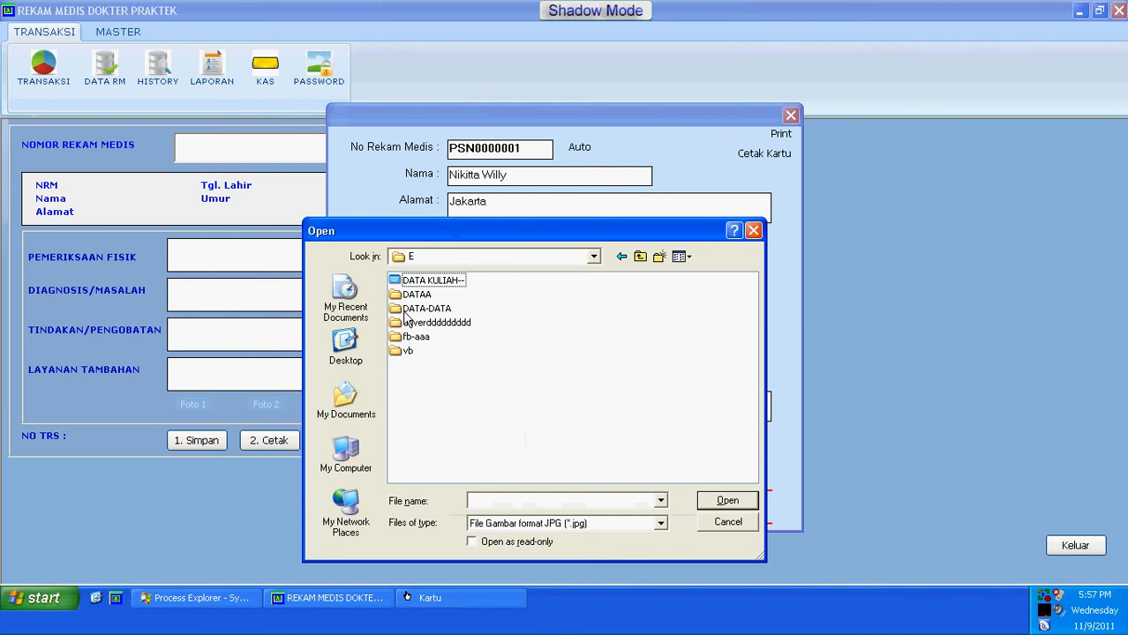
double_click(406, 309)
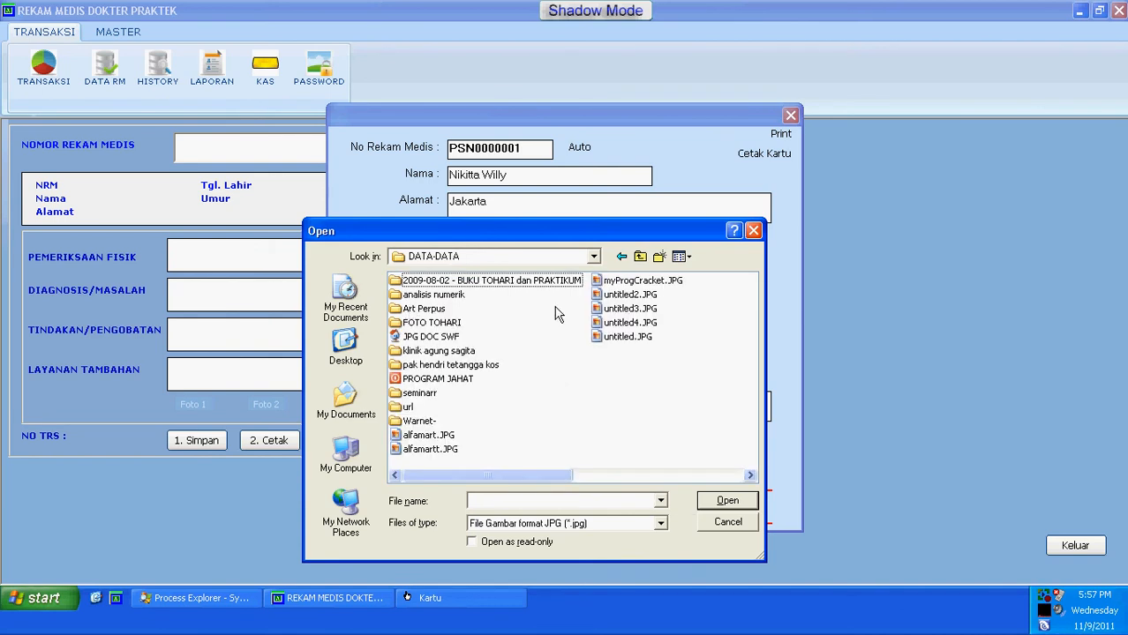
click(594, 257)
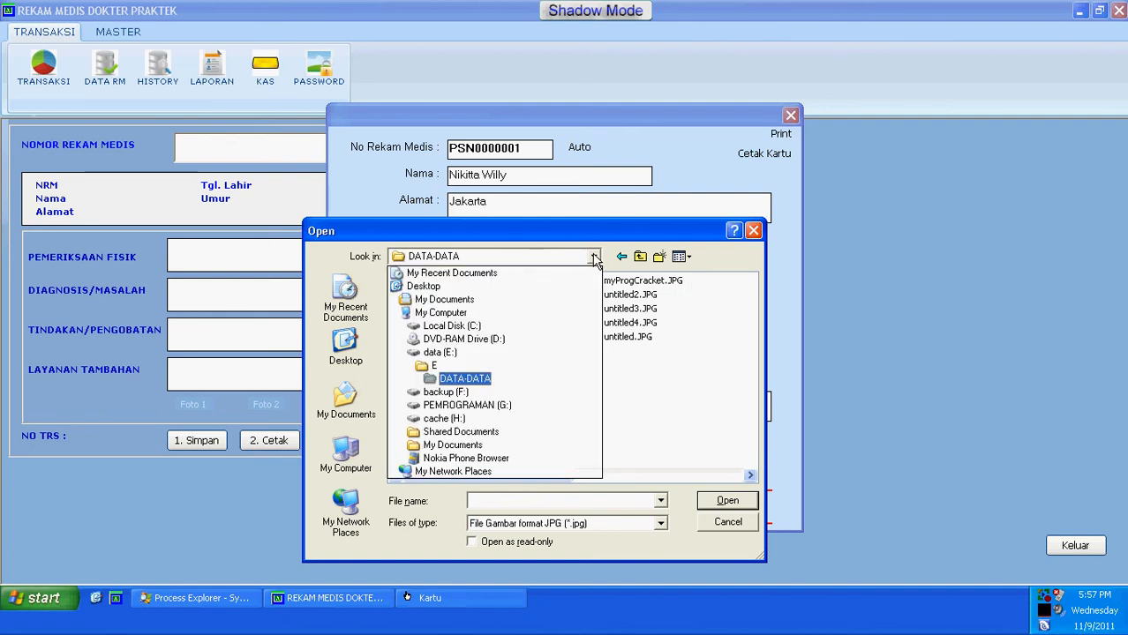
click(571, 303)
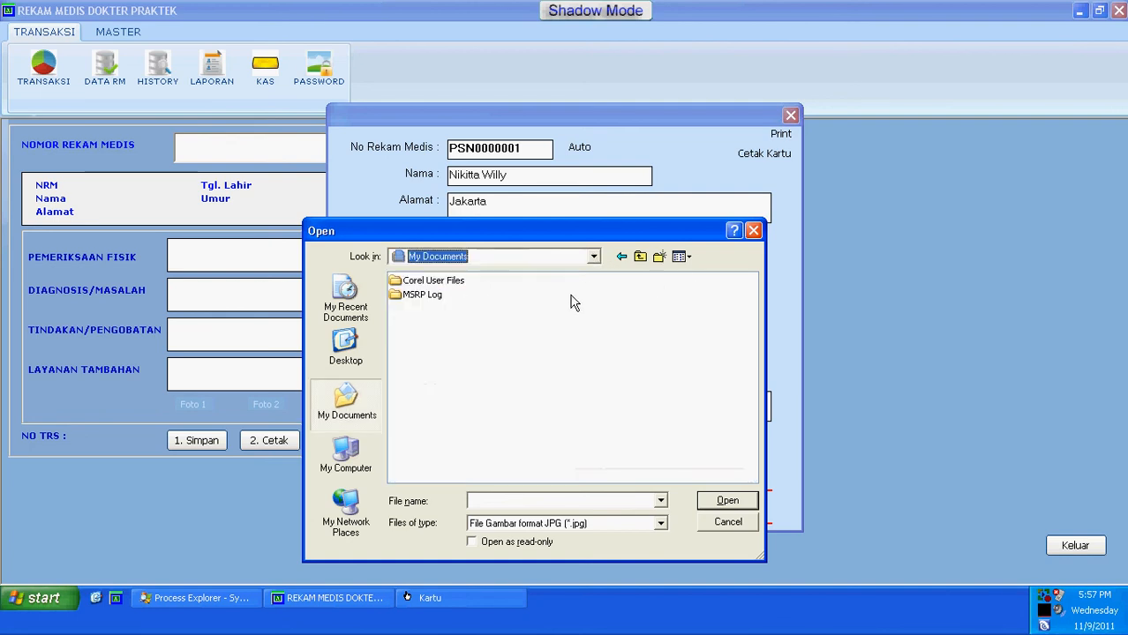
click(454, 261)
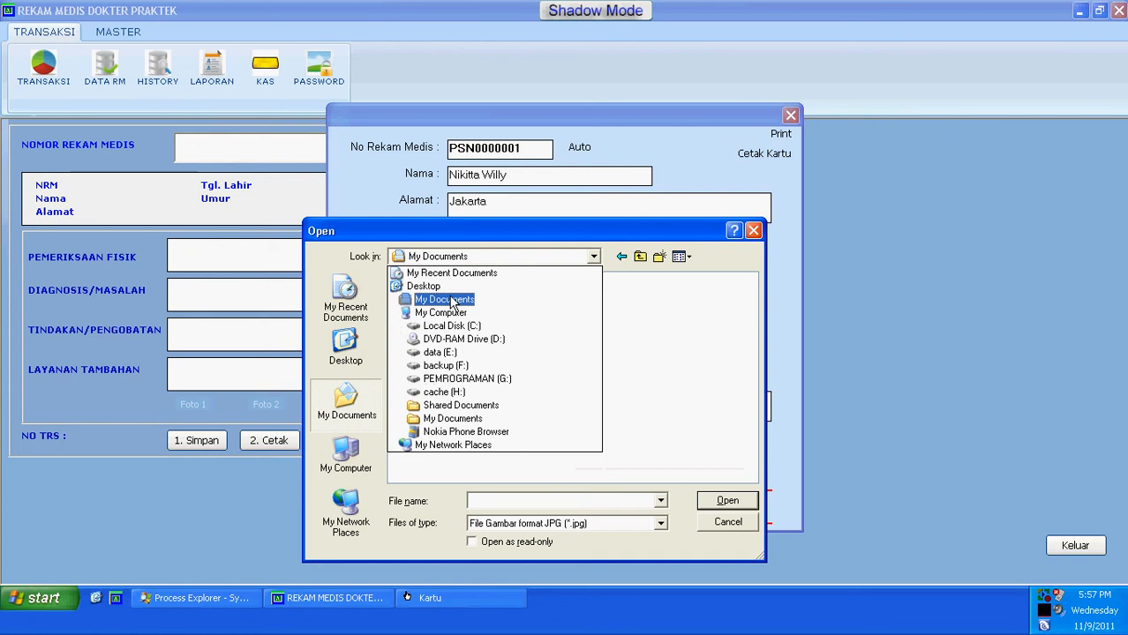
click(451, 327)
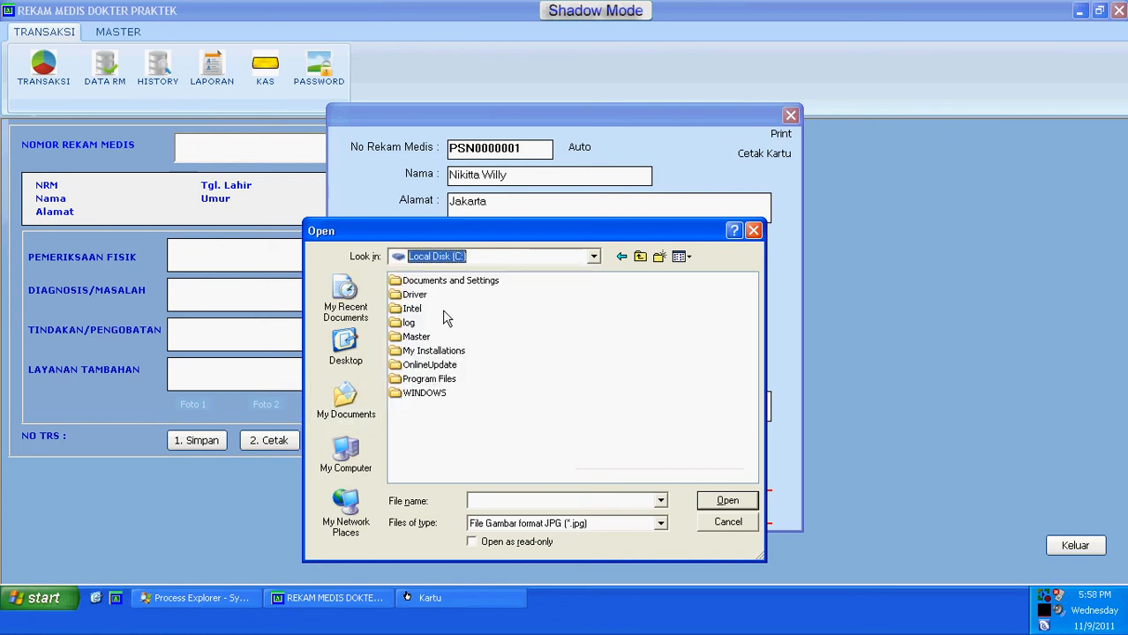
double_click(413, 337)
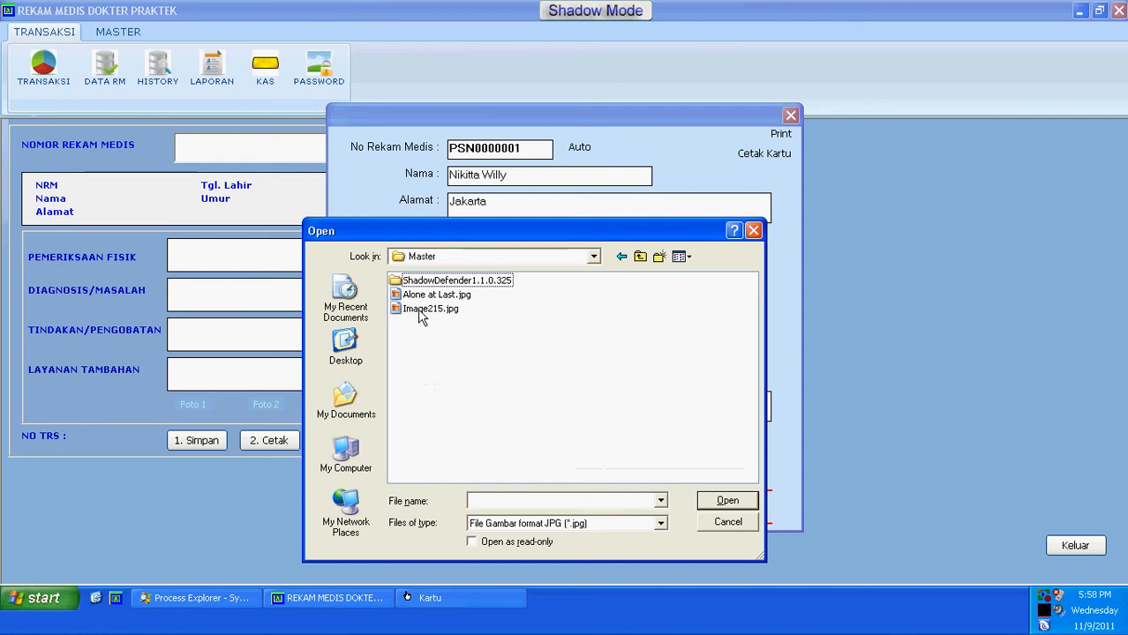
double_click(418, 308)
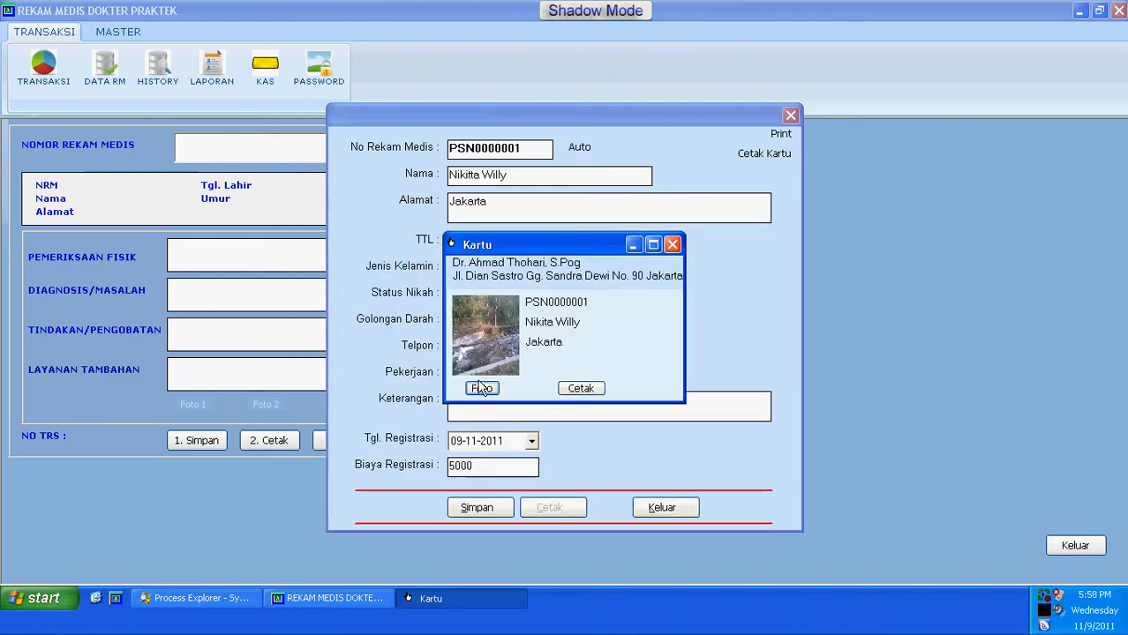
- Set the card's photo to Alone at Last.jpg from the Master folder and print the card to Software.pdf
click(474, 386)
double_click(432, 304)
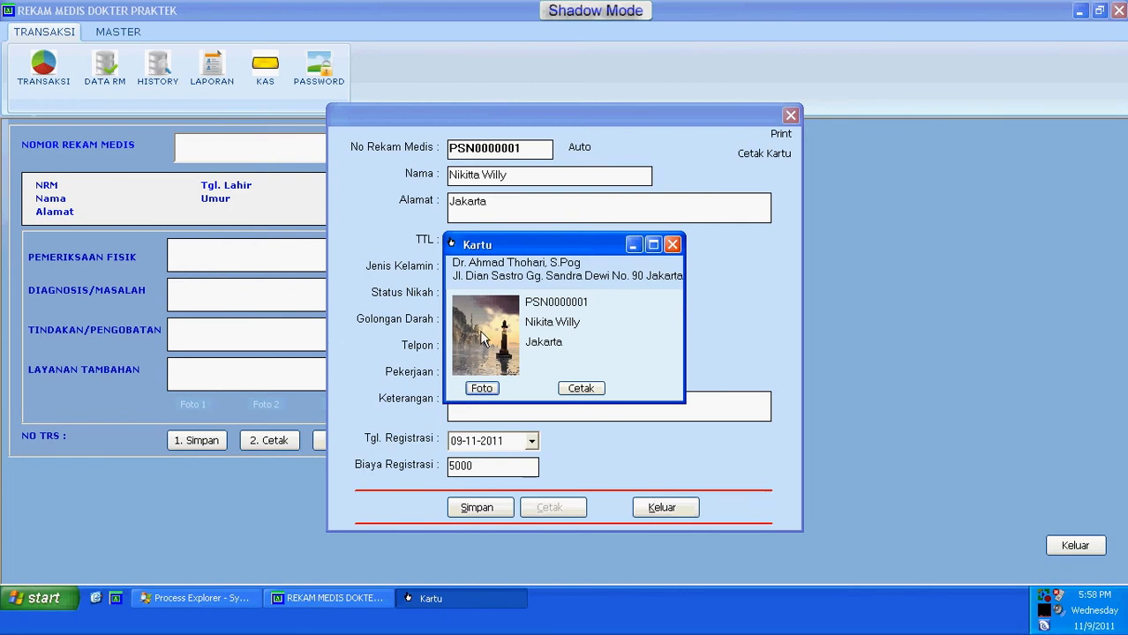
click(588, 395)
click(701, 515)
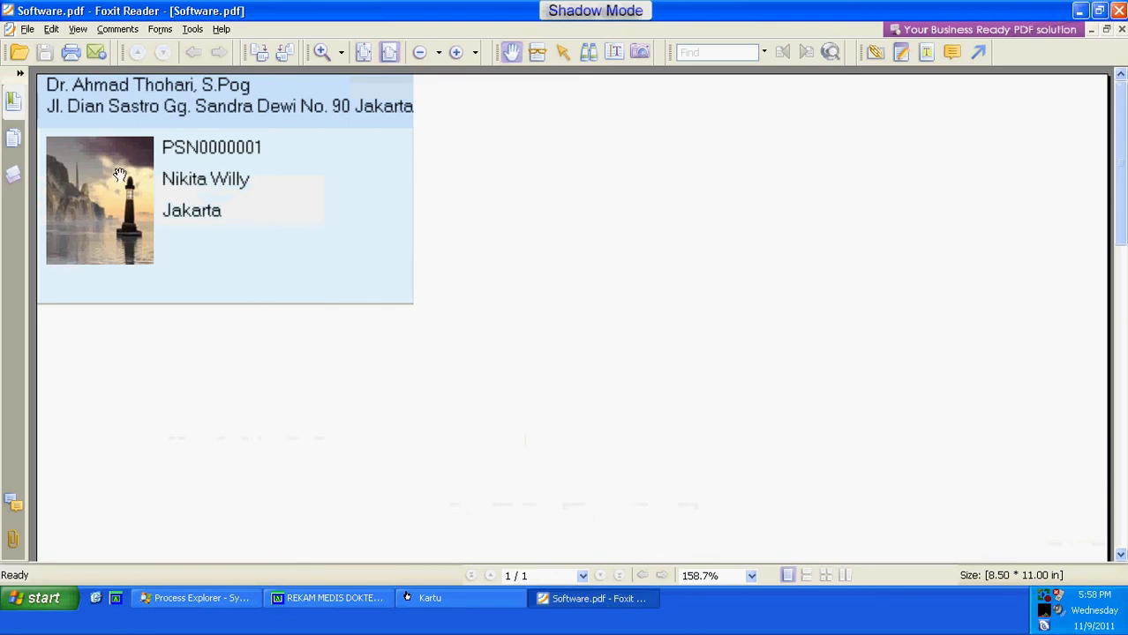
- Review the printed card PDF at 100% zoom and close both the PDF and the card window
click(438, 52)
click(424, 80)
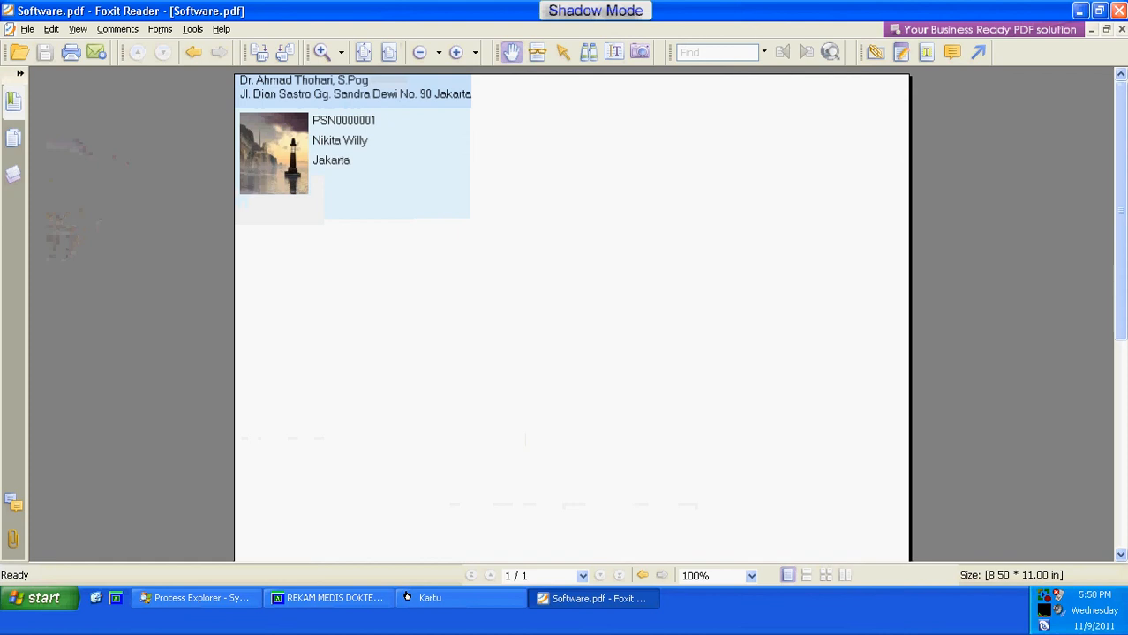
click(1118, 11)
click(673, 244)
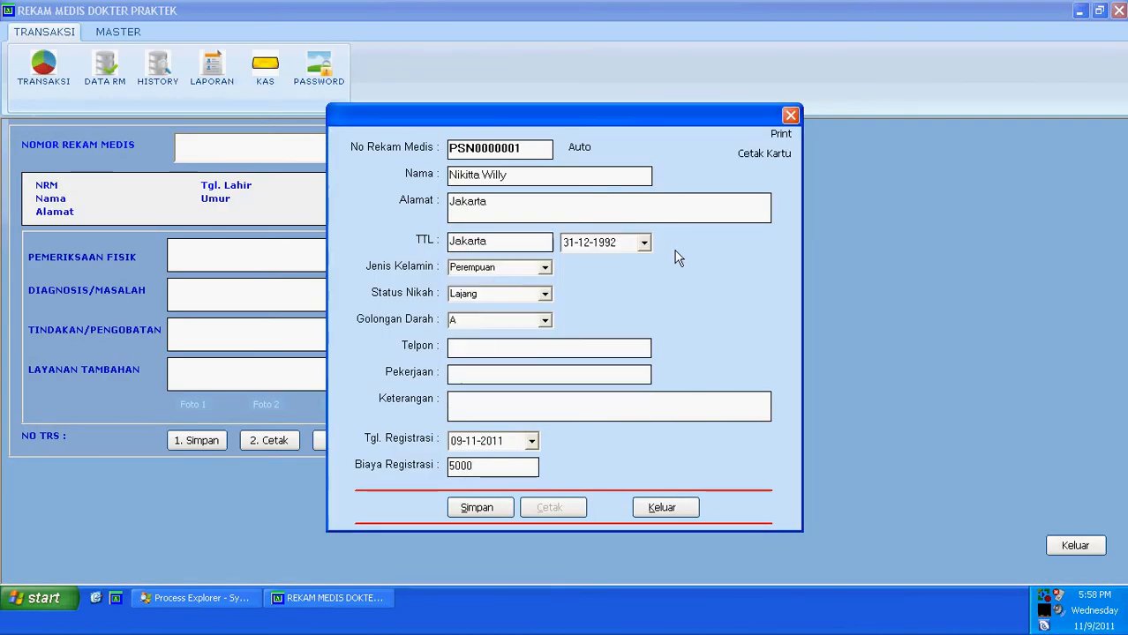
- Save the new patient's registration and finish it to return to the transaction form
click(480, 509)
click(566, 348)
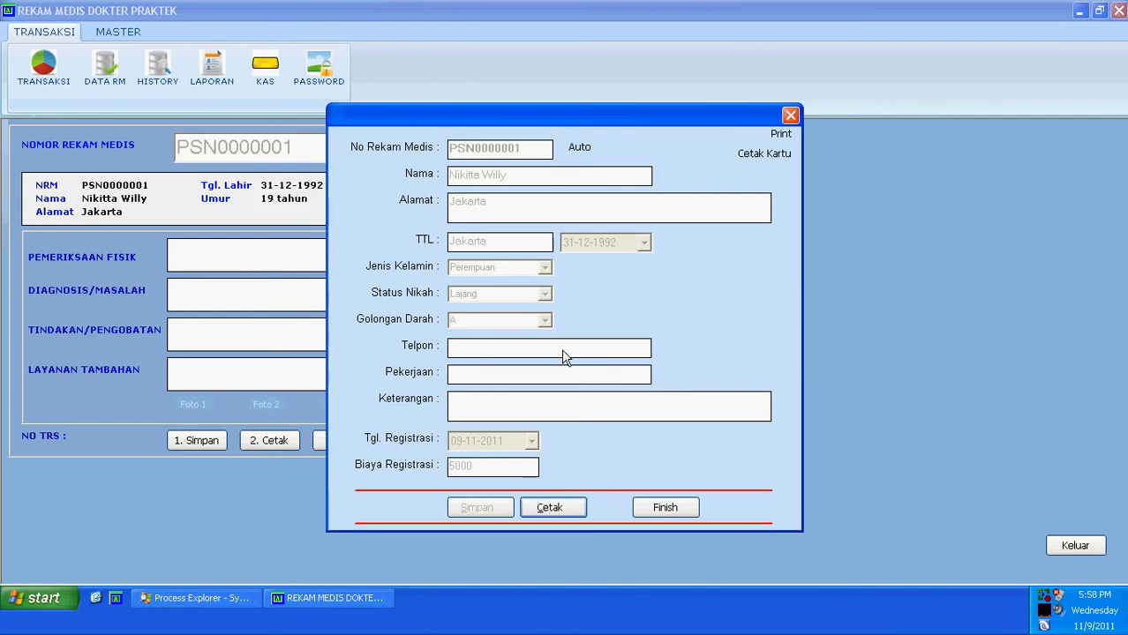
click(662, 509)
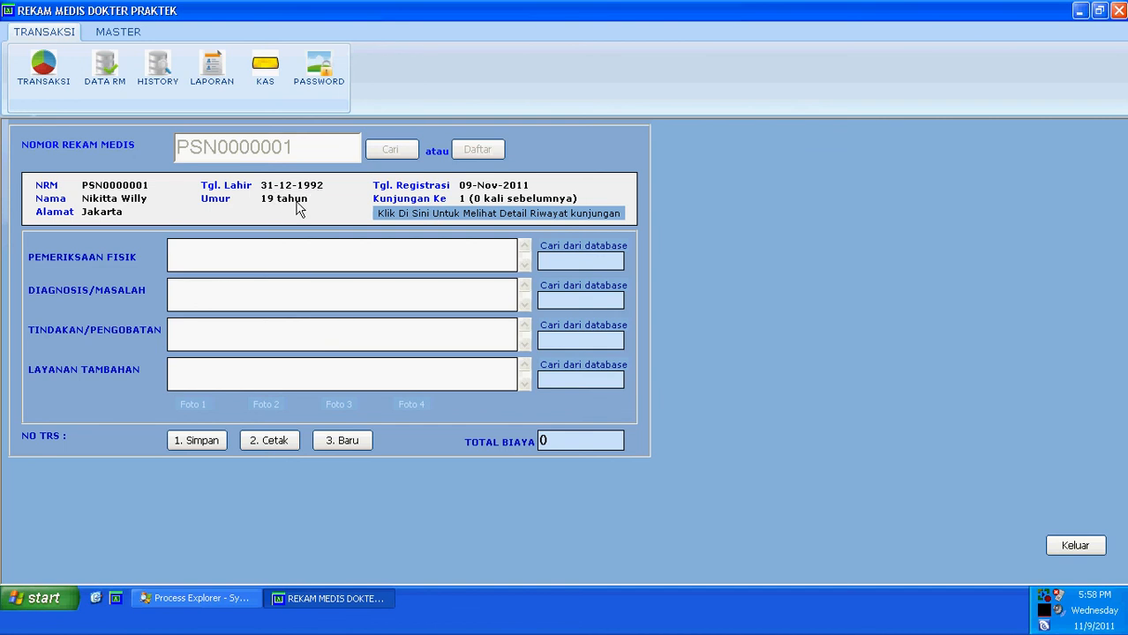
- Examine the patient's detailed visit history, including its further columns, and close it
click(413, 215)
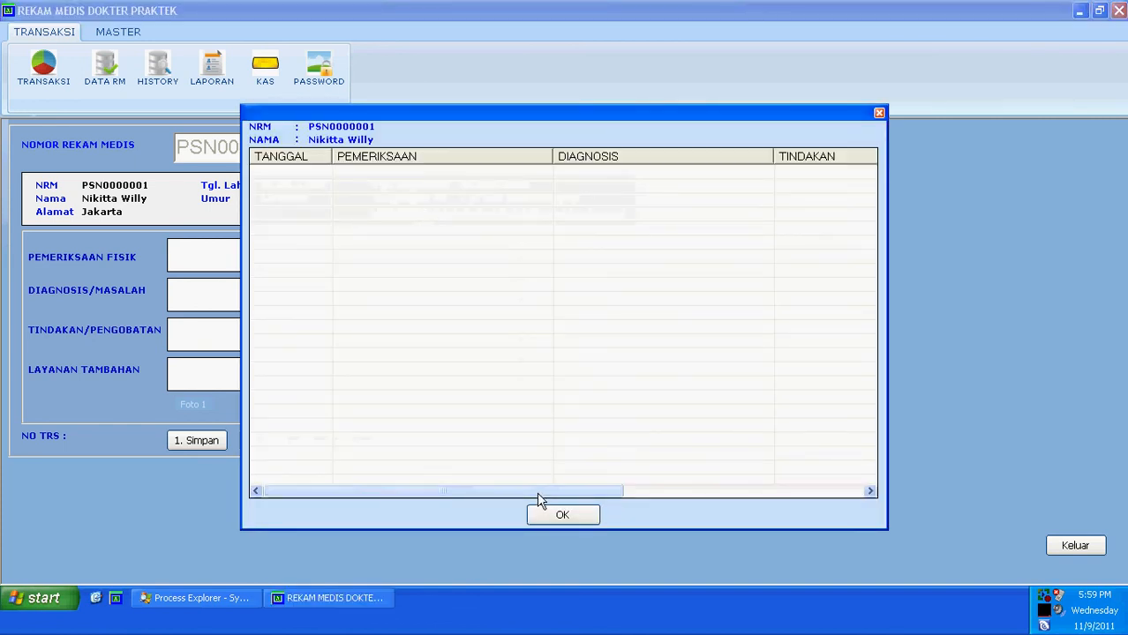
drag(538, 492, 420, 492)
click(540, 518)
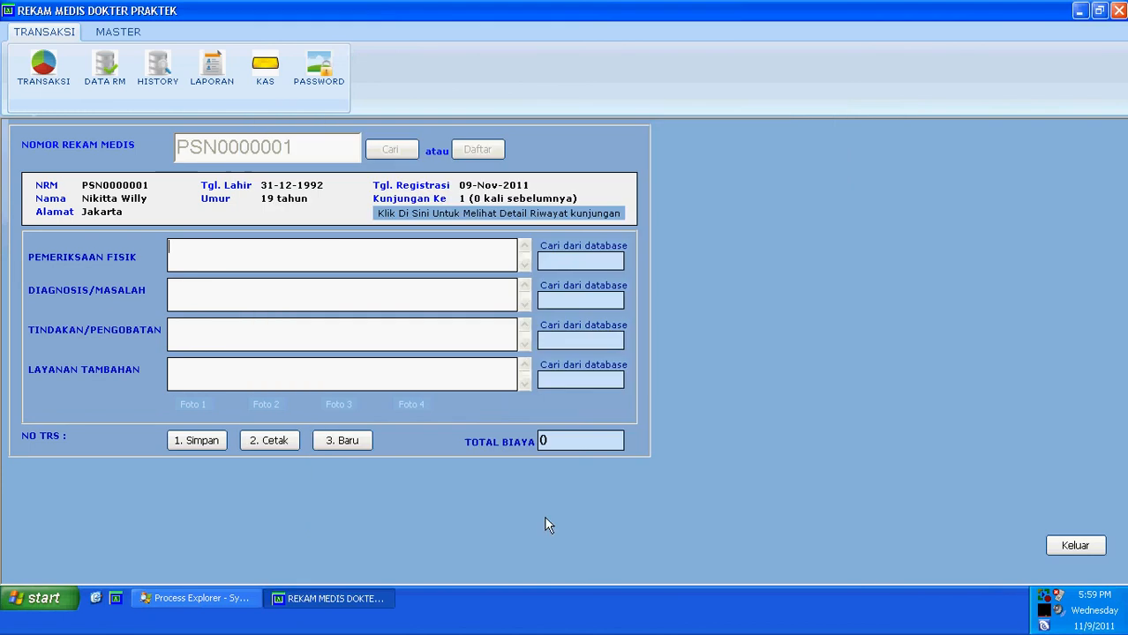
- Fill the physical examination with Pemeriksaan Sinar X chosen from the database
click(438, 254)
click(543, 247)
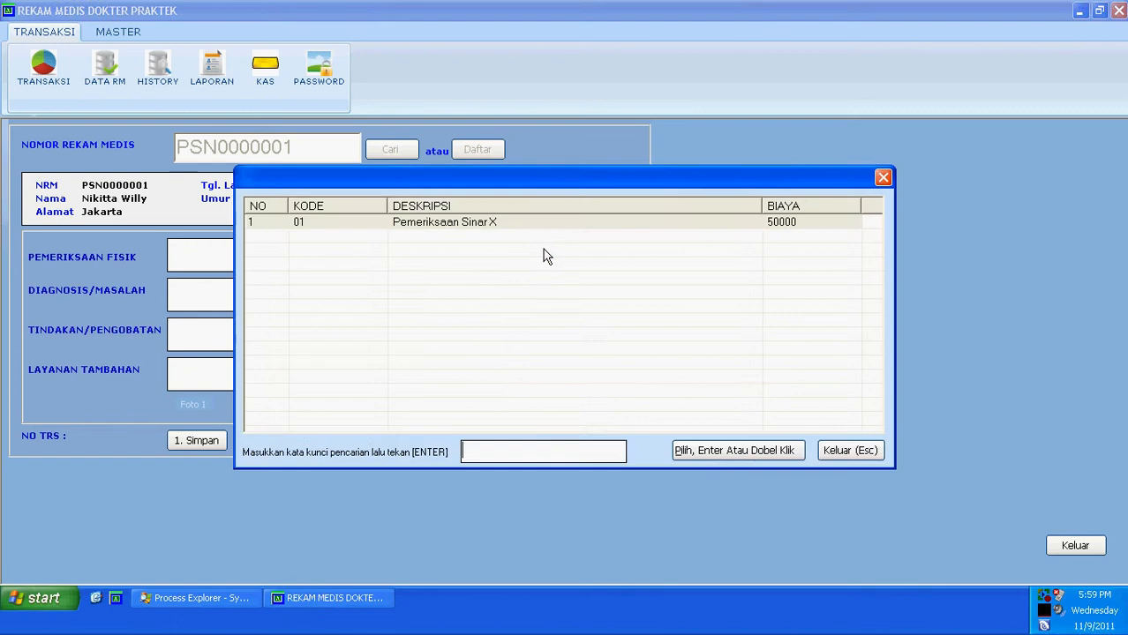
double_click(527, 255)
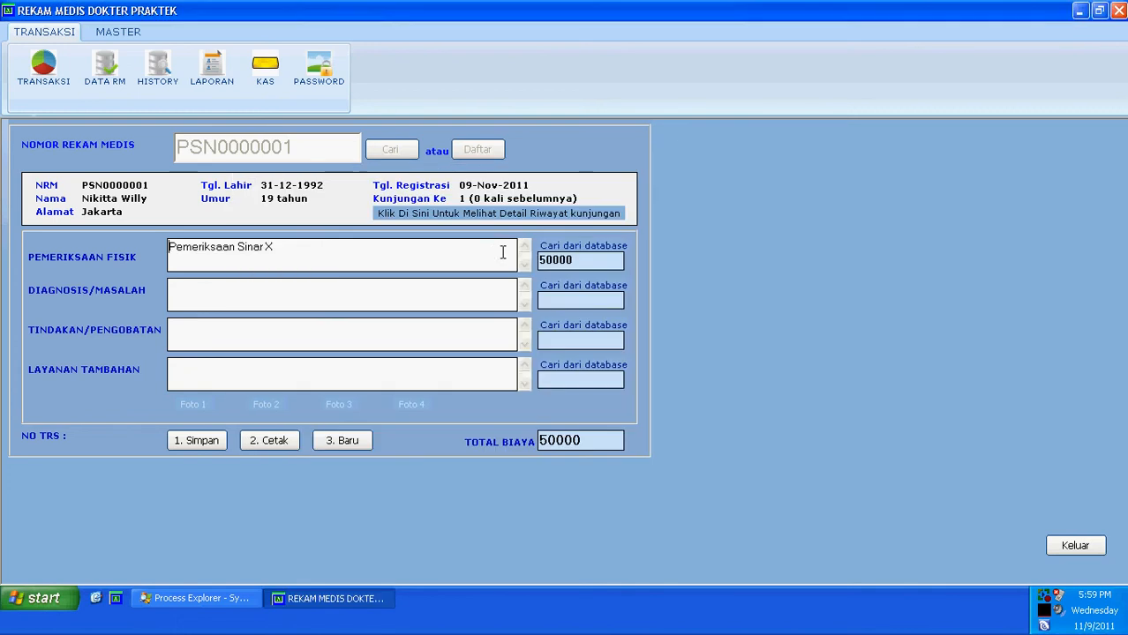
- Enter Sakit Hati as the diagnosis and Disuntik as the treatment
click(452, 264)
click(445, 328)
click(427, 300)
text(Sakit Hati)
click(207, 334)
text(S)
text(isuntik)
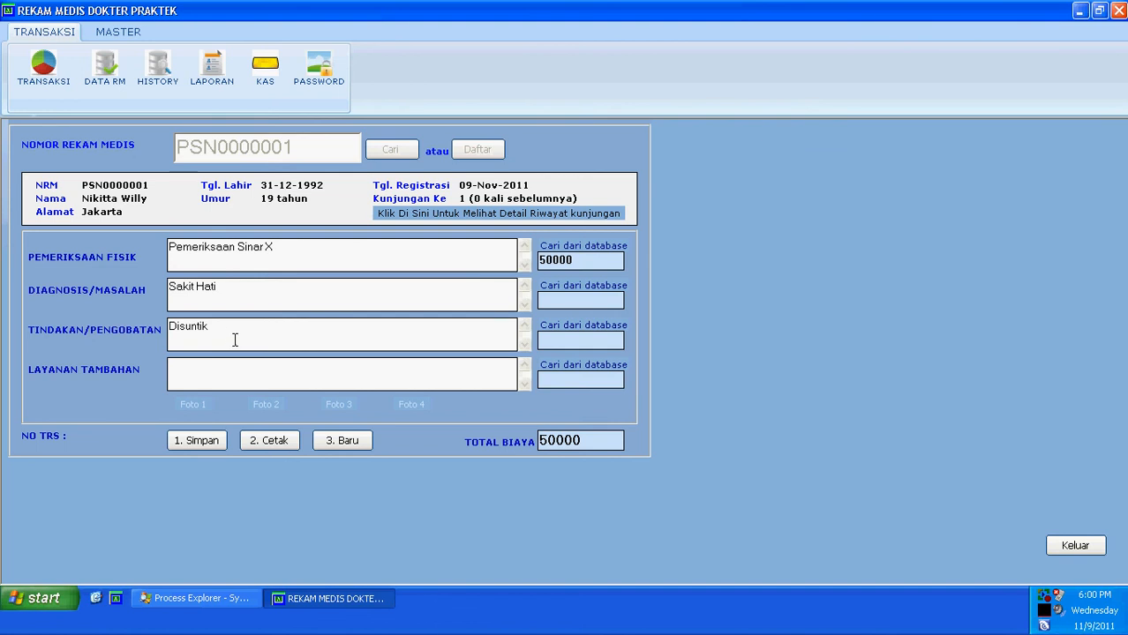
- Save the transaction and print its receipt to Software.pdf in My Documents, replacing the existing file
click(205, 445)
click(589, 346)
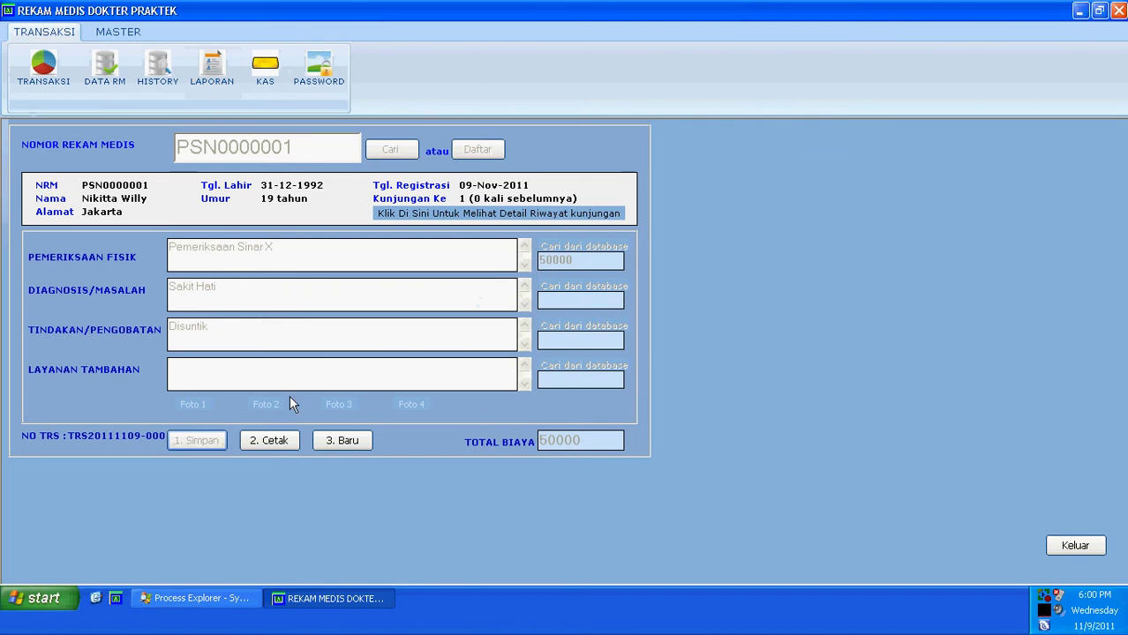
click(269, 449)
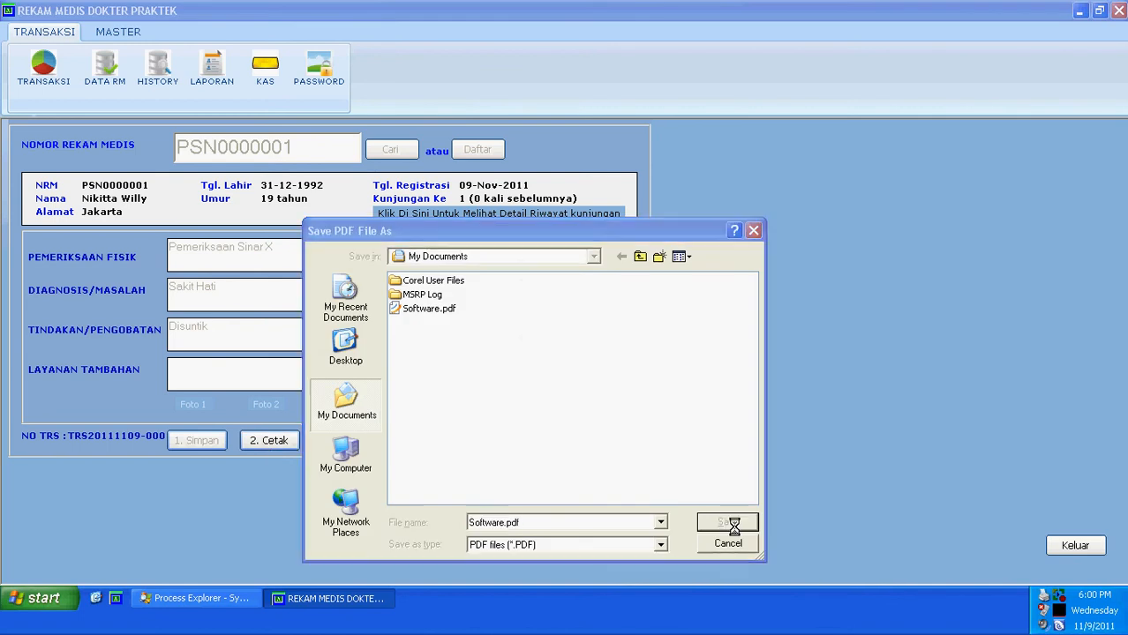
click(727, 522)
click(544, 345)
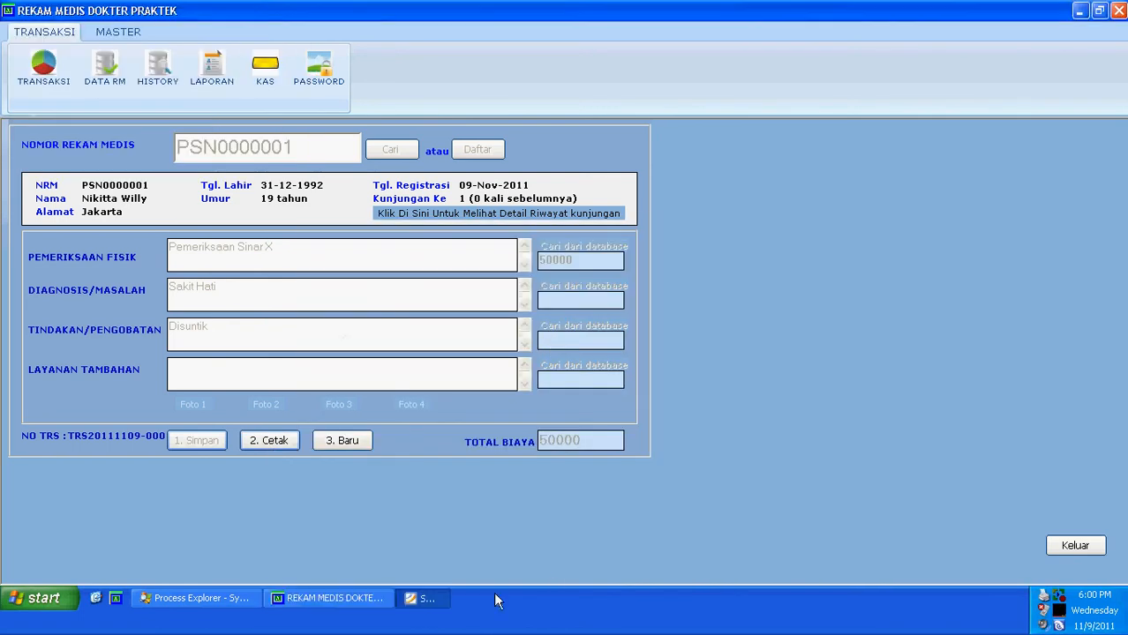
- Review the printed visit receipt in the PDF reader at 100% zoom and close it
click(474, 600)
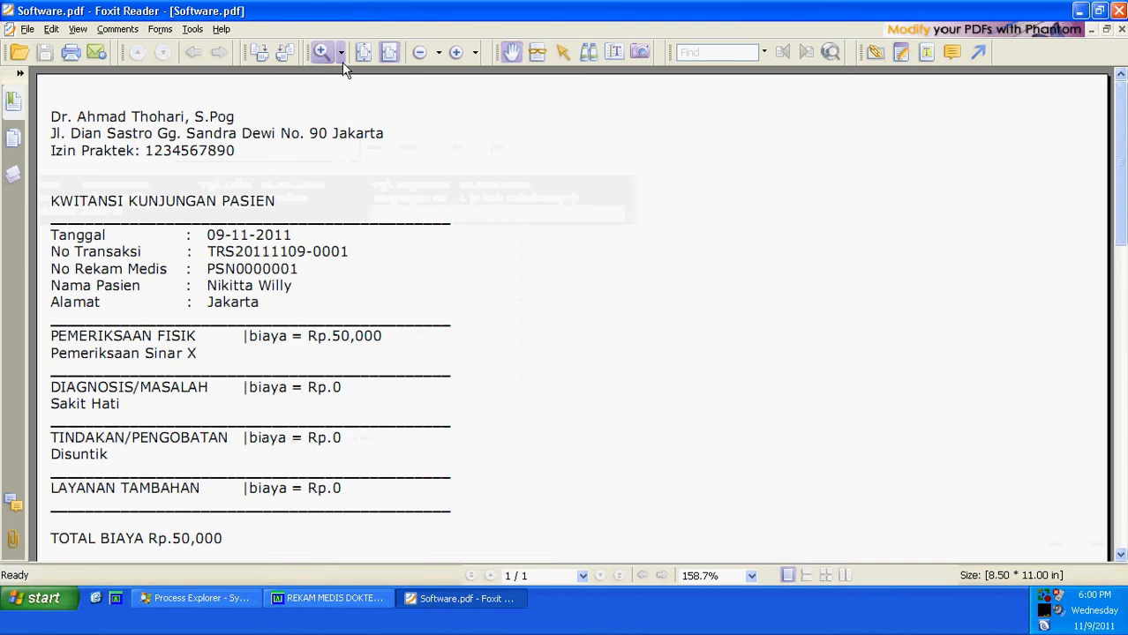
click(441, 55)
click(440, 77)
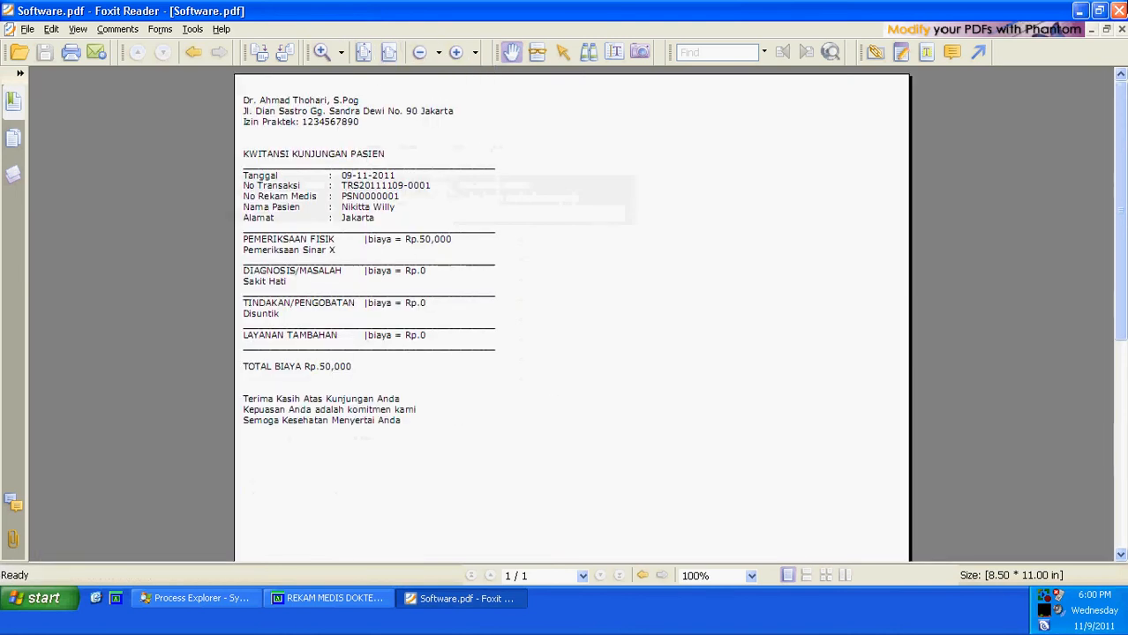
click(1118, 10)
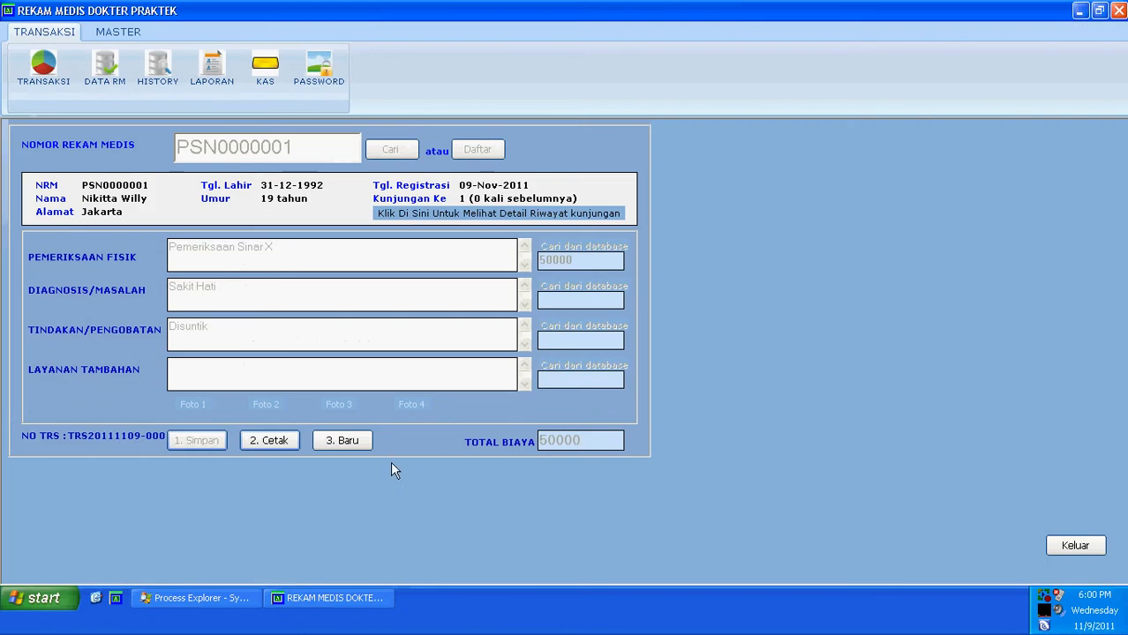
- Start a new transaction, load the registered patient through the patient search, and clear the form again
click(342, 442)
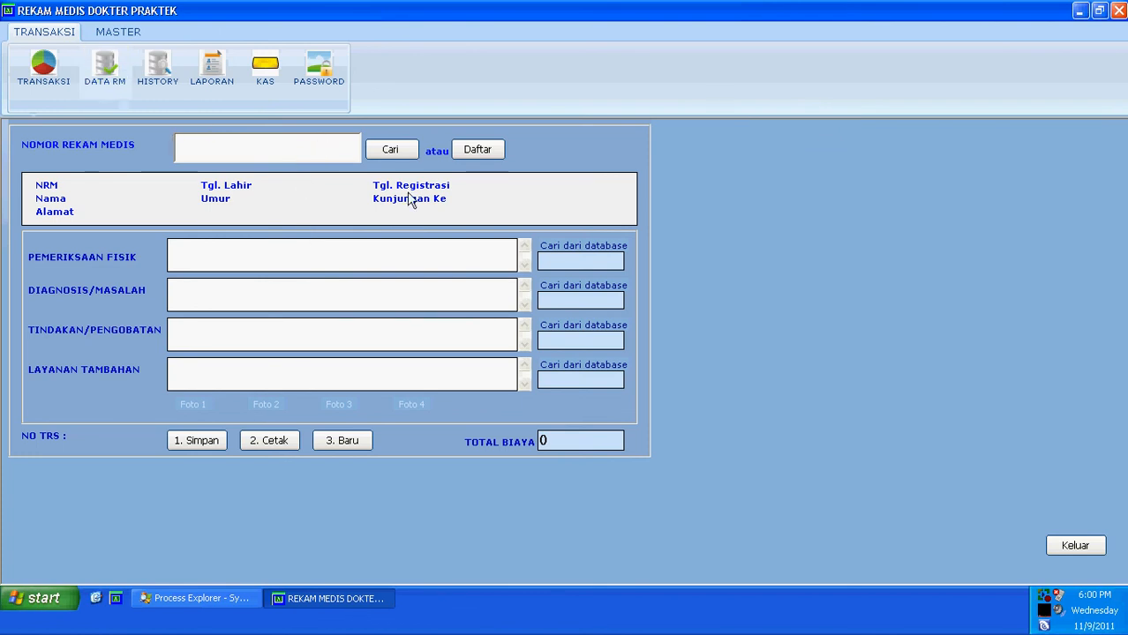
click(390, 149)
double_click(374, 265)
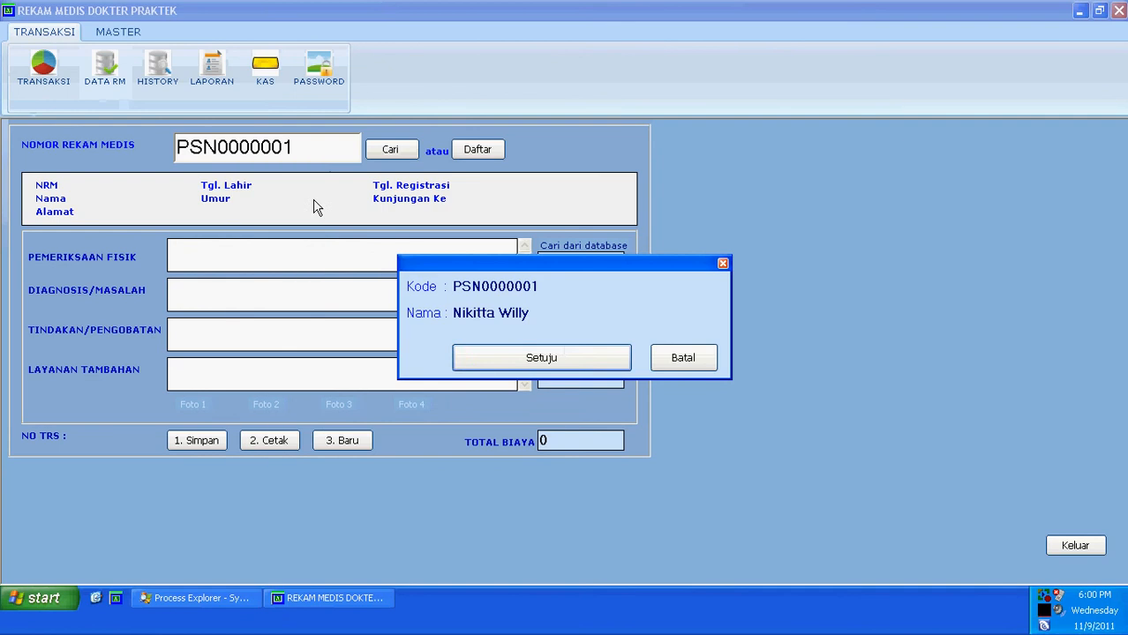
click(518, 353)
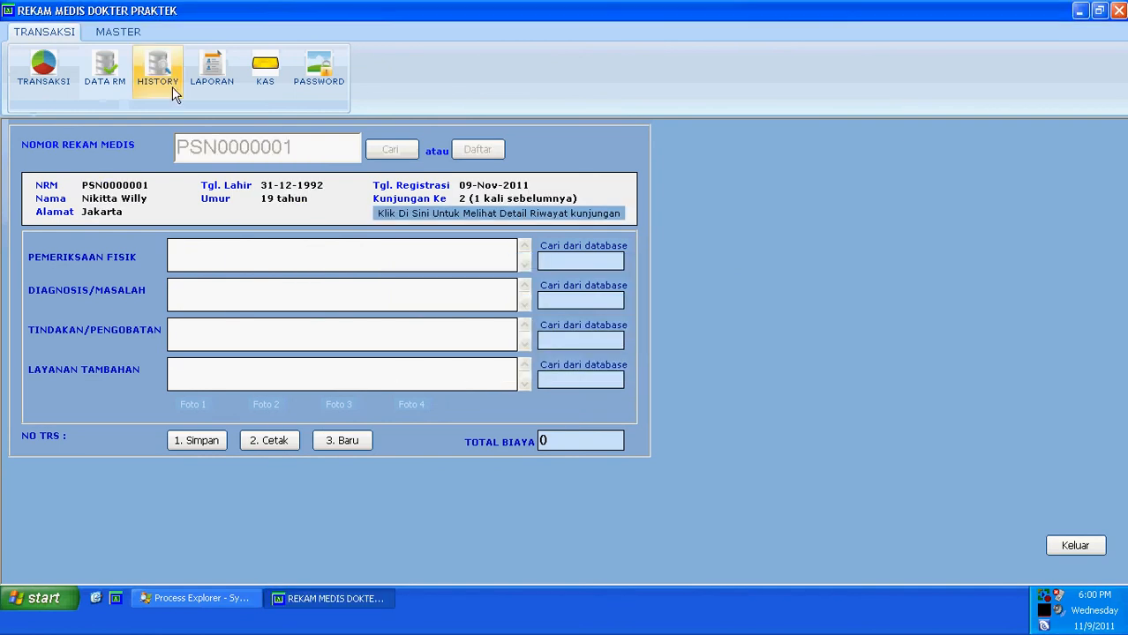
click(354, 442)
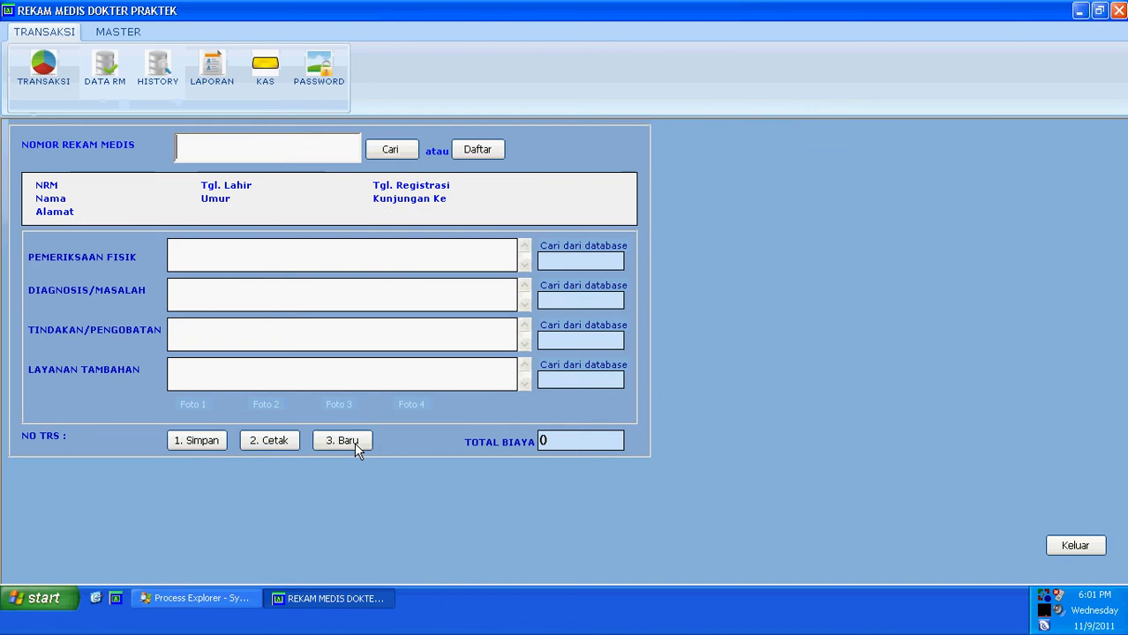
- Refresh the master patient list, copy the medical record number from the patient's record, and close the record
click(117, 31)
click(36, 66)
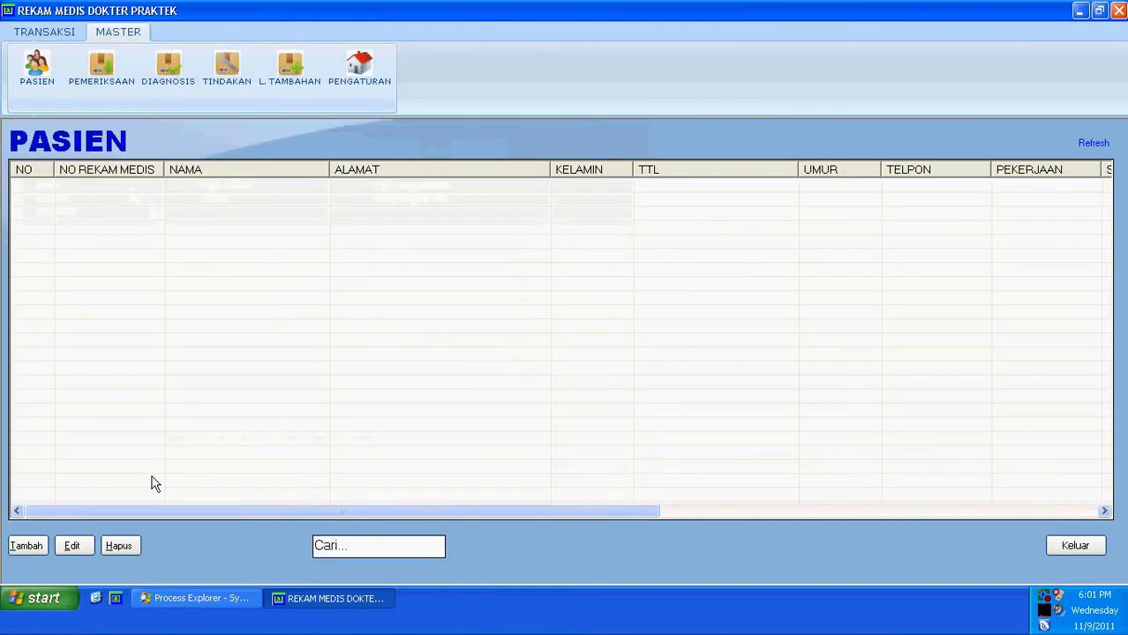
click(1092, 143)
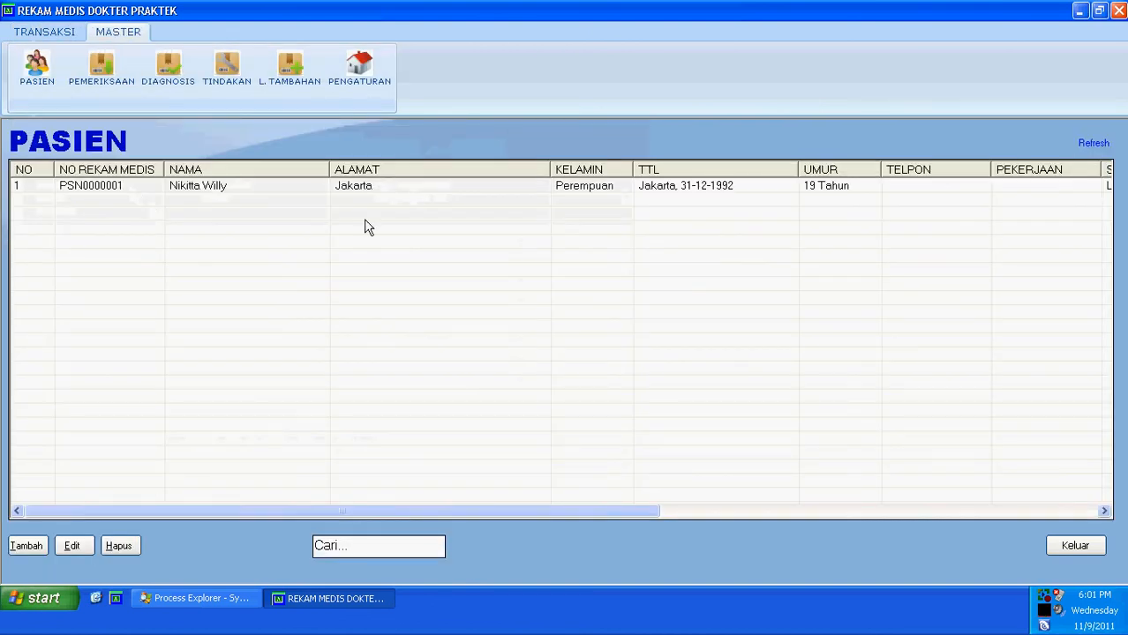
double_click(368, 227)
double_click(518, 148)
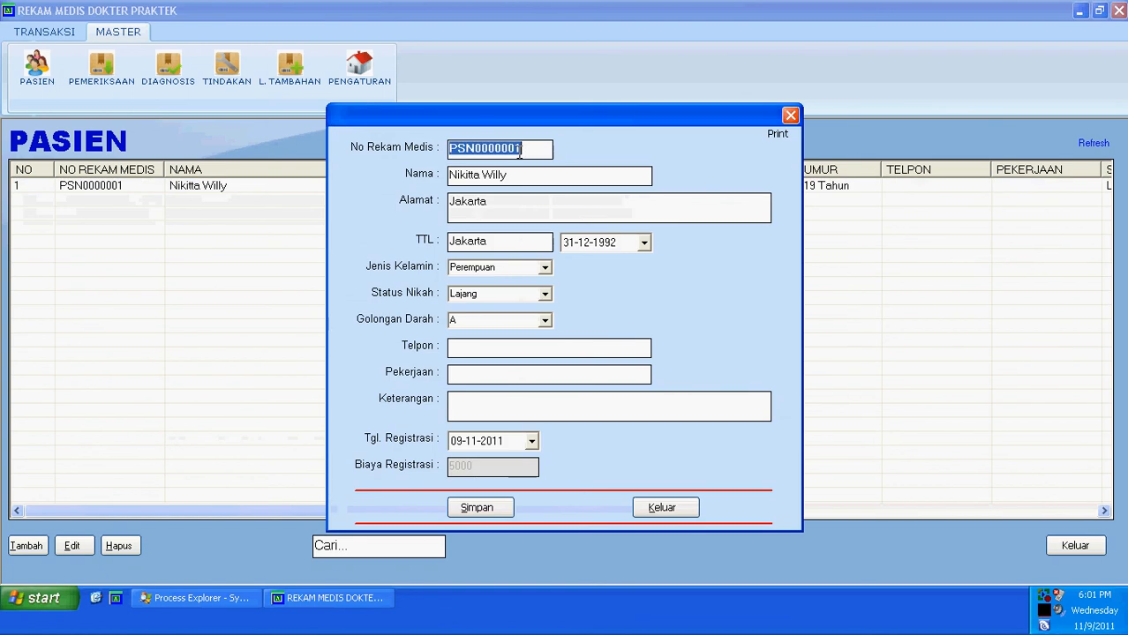
right_click(519, 150)
click(612, 463)
click(662, 507)
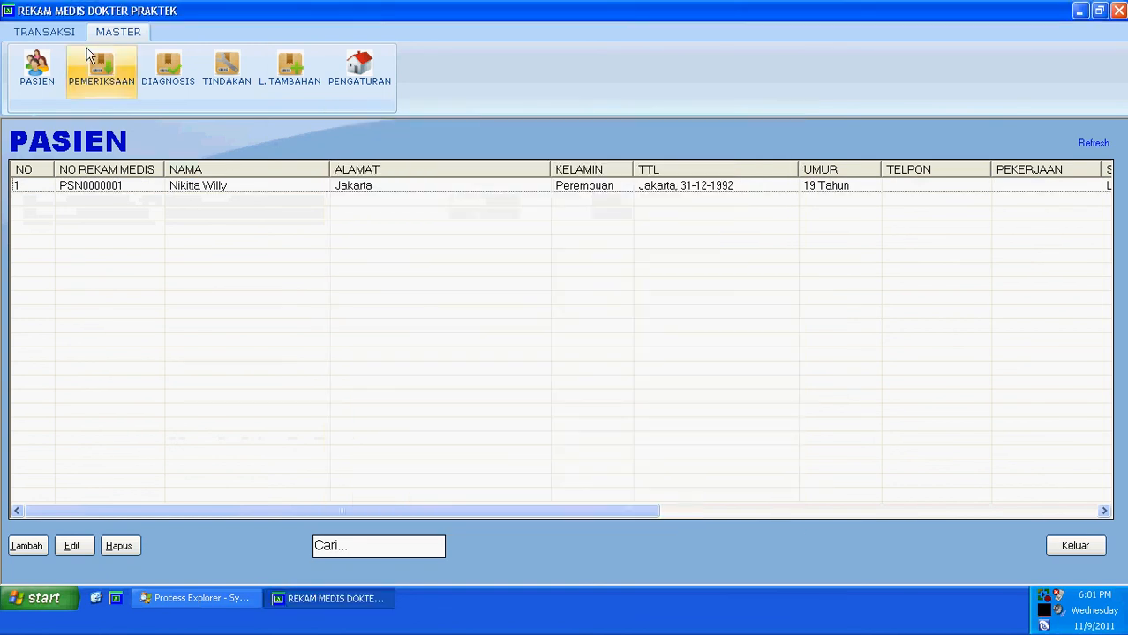
- Paste the copied medical record number into the transaction form and confirm the matching patient
click(65, 36)
click(43, 69)
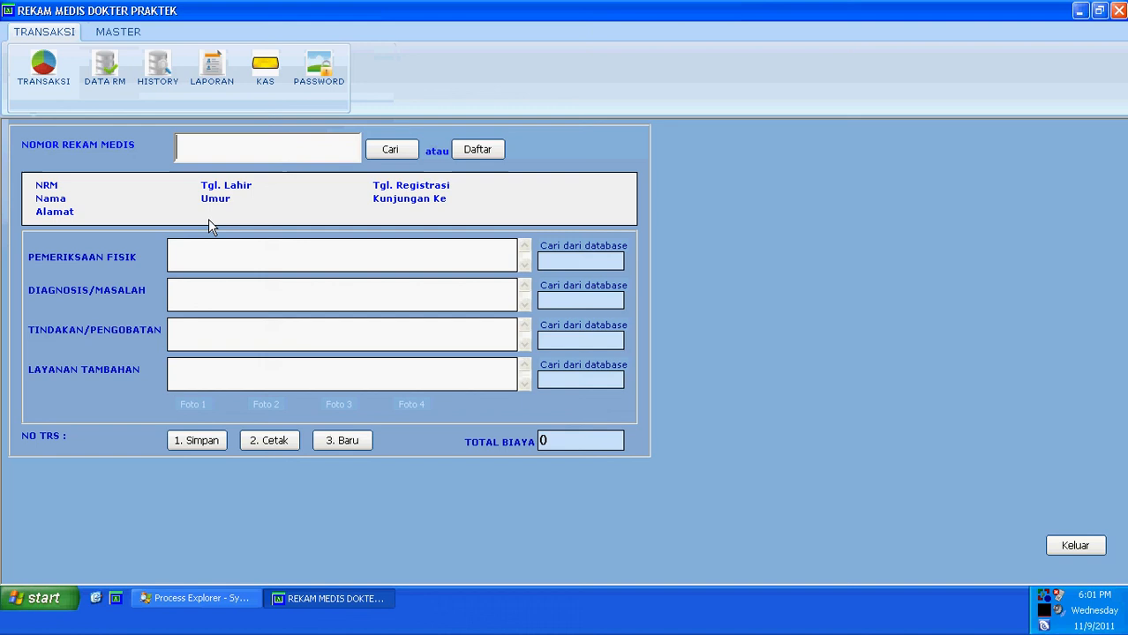
right_click(221, 155)
click(261, 211)
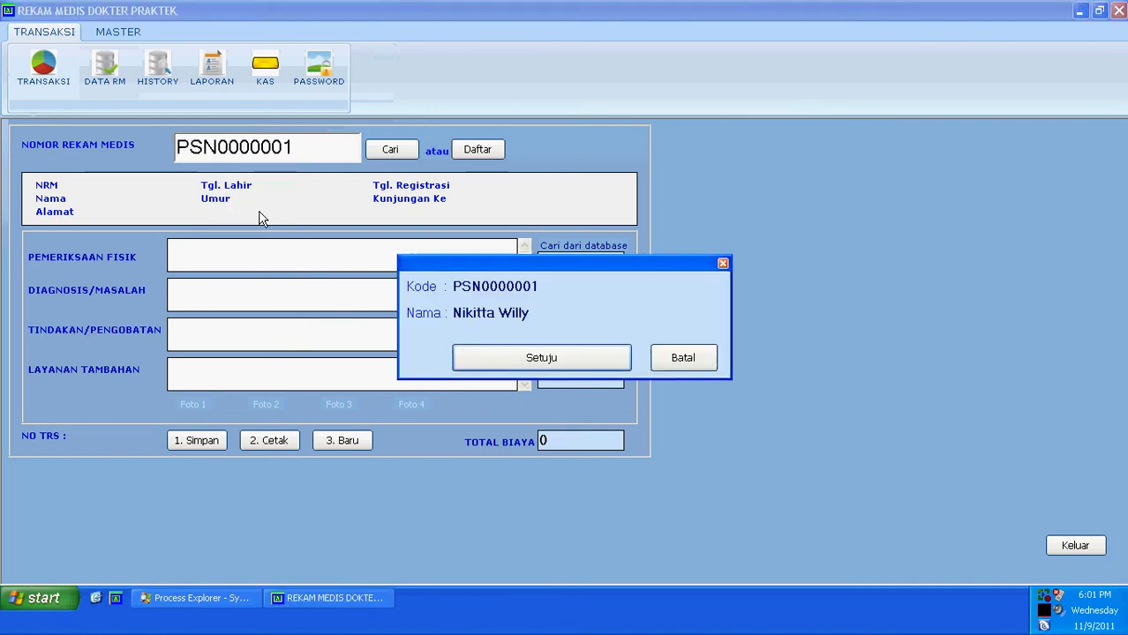
click(521, 356)
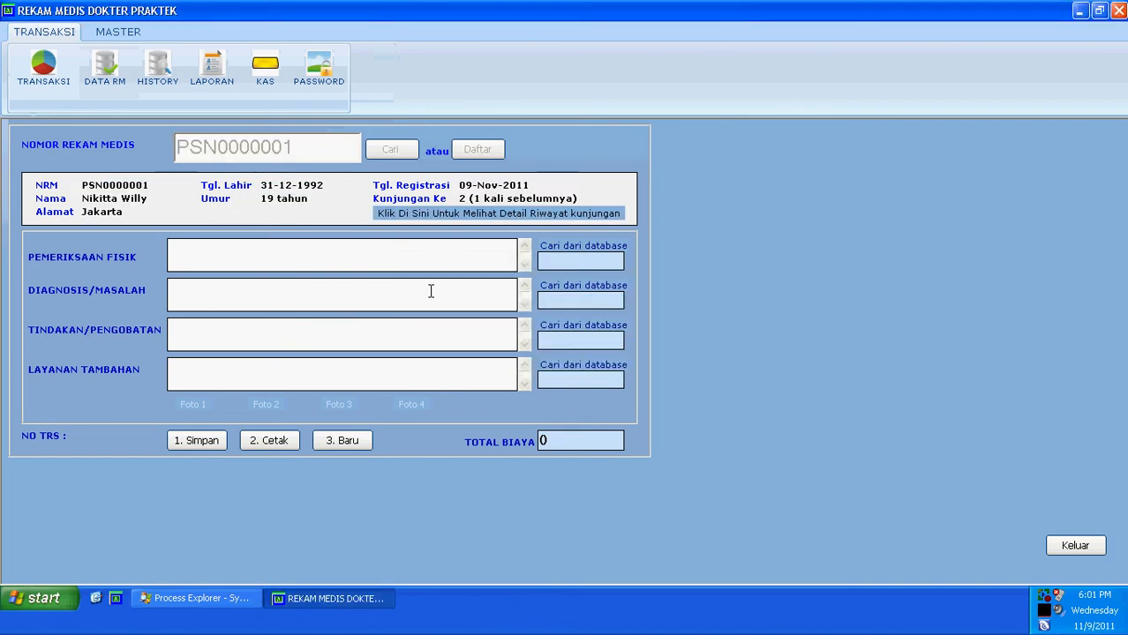
- Examine the patient's visit history across all its columns, and close it along with the cleared transaction form
click(429, 214)
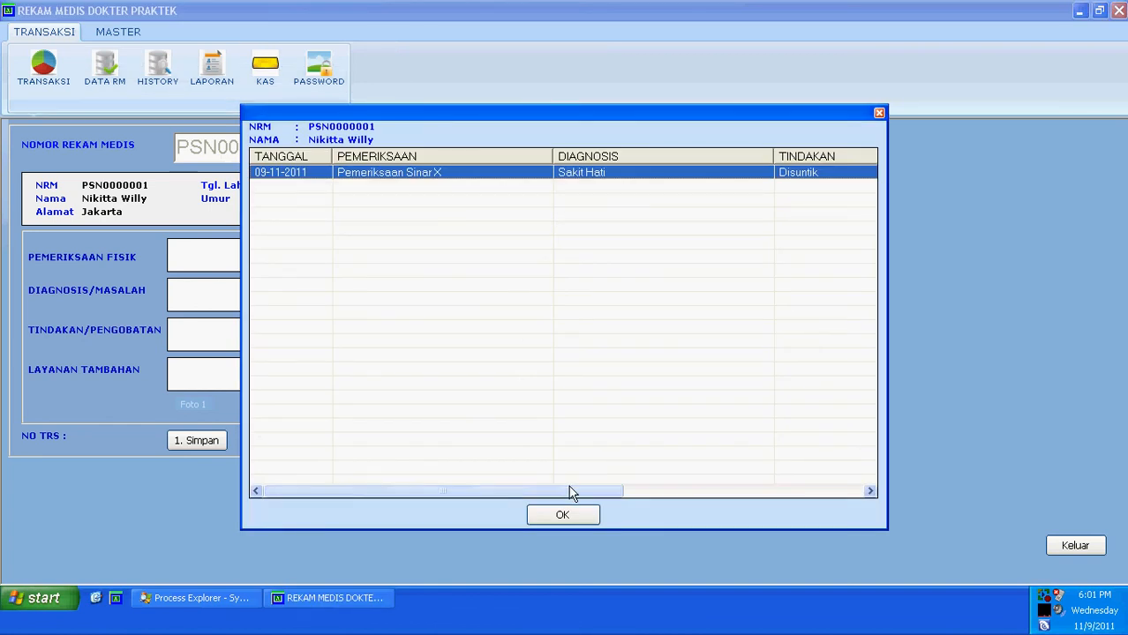
drag(476, 494, 717, 494)
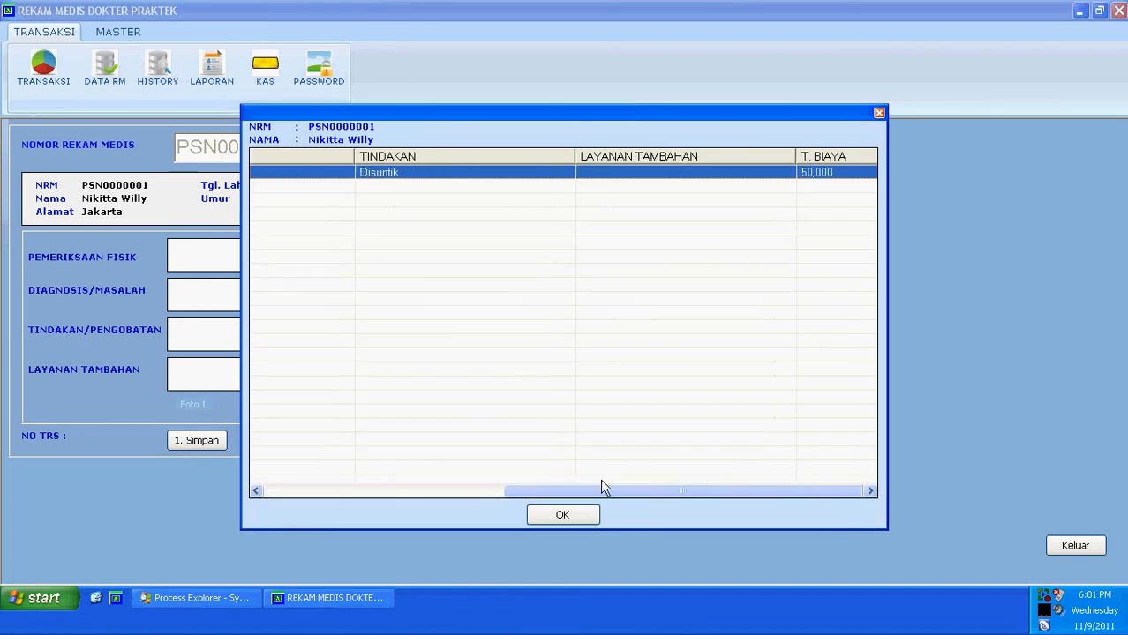
drag(609, 497, 386, 335)
scroll(386, 336, up, 3)
scroll(393, 334, down, 15)
scroll(395, 334, up, 3)
scroll(394, 334, up, 3)
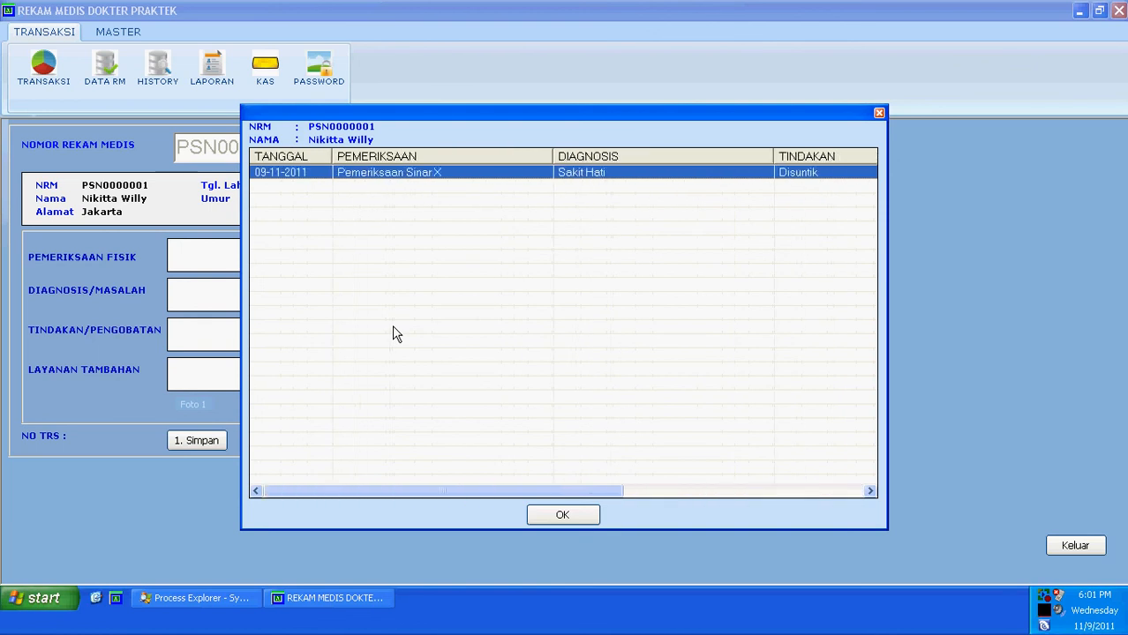
scroll(394, 334, down, 9)
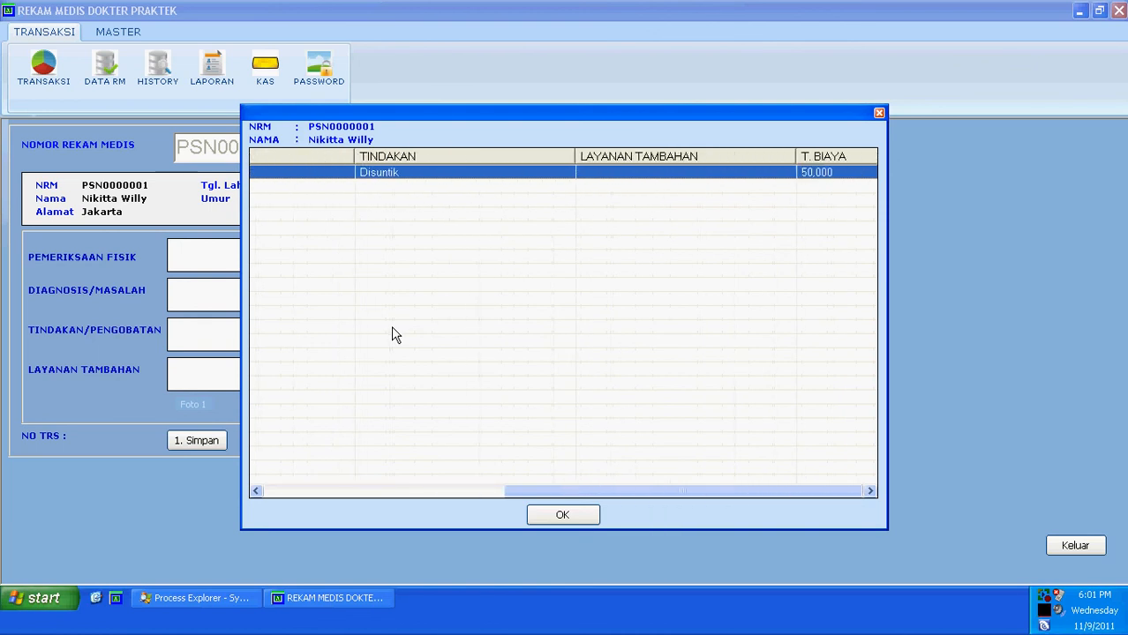
scroll(394, 334, up, 3)
scroll(394, 335, up, 6)
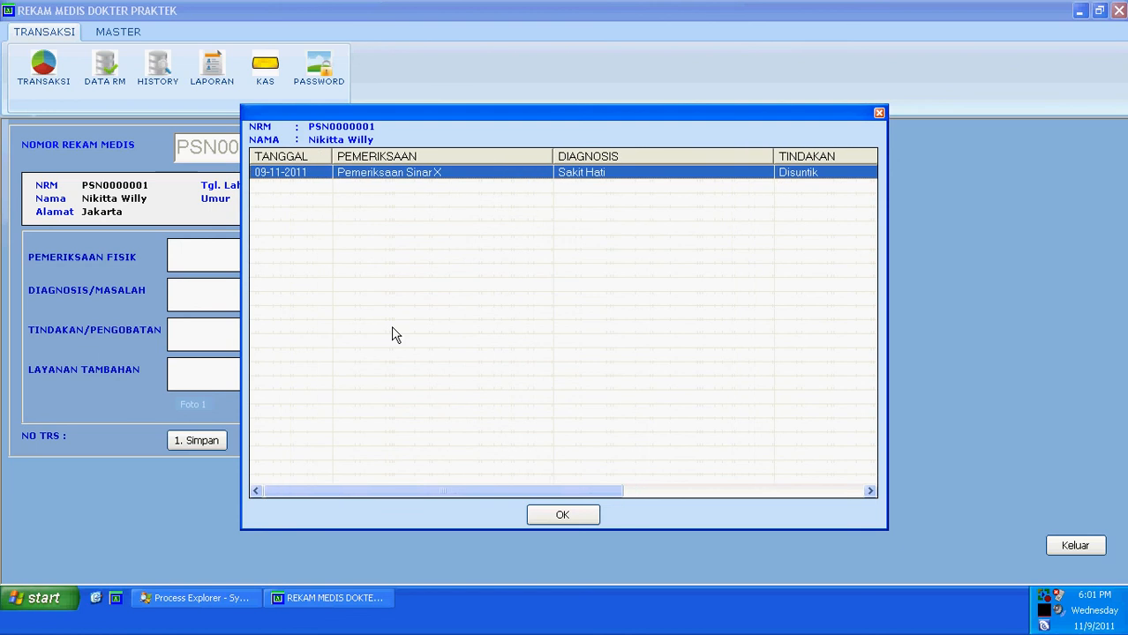
click(540, 517)
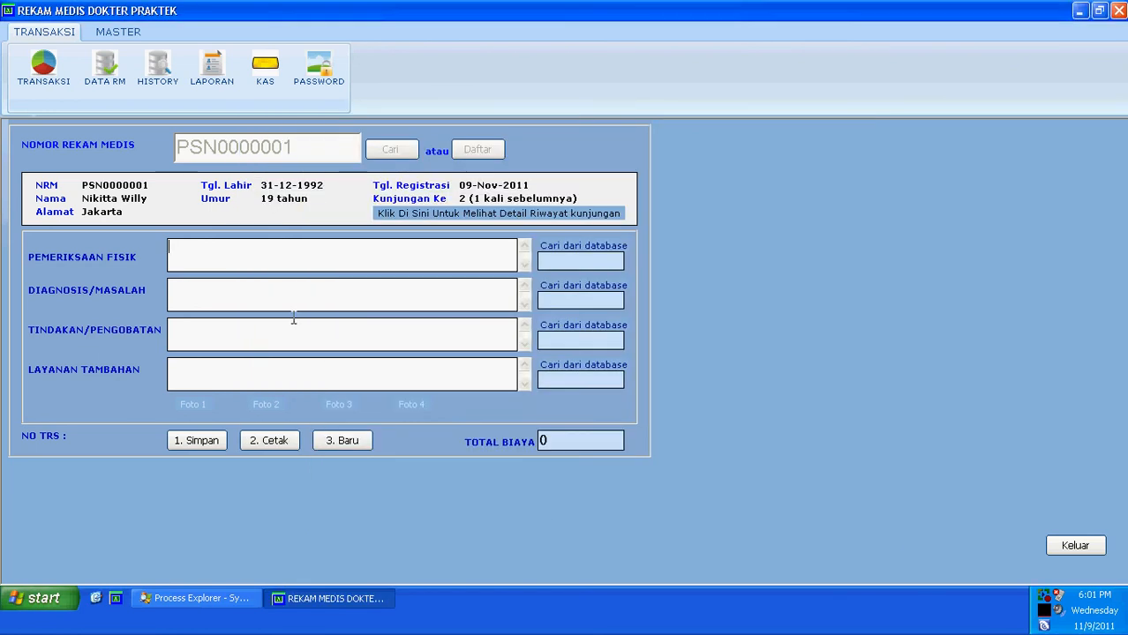
click(339, 441)
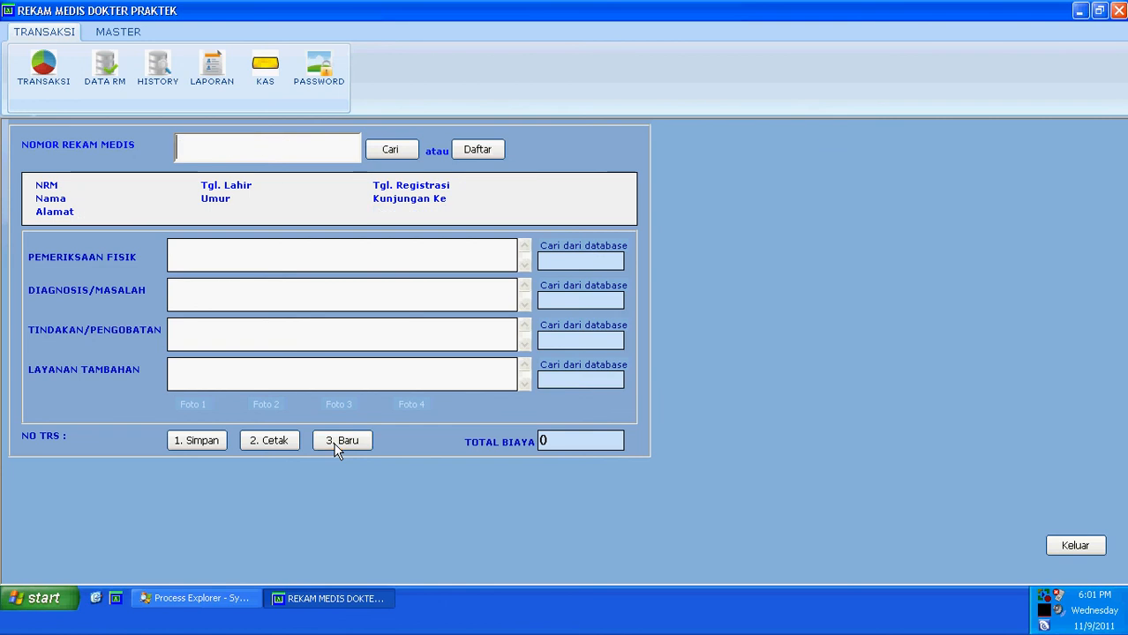
click(1096, 549)
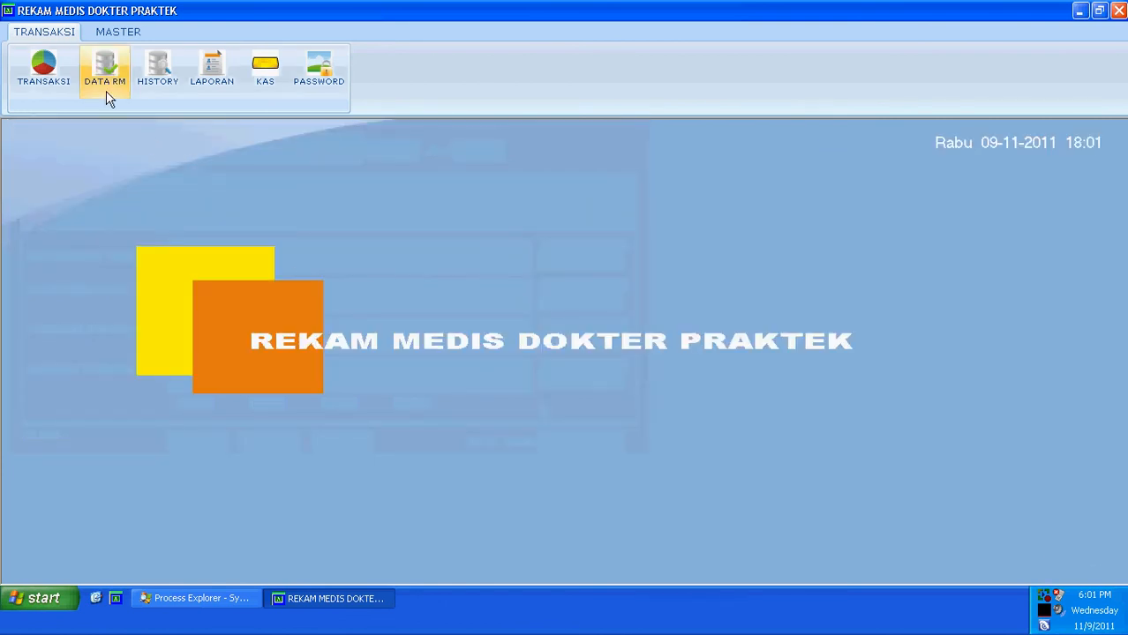
- Examine the saved visit in the Data Rekam Medis list, from transaction code to total cost, and close the list
click(106, 91)
scroll(128, 315, right, 3)
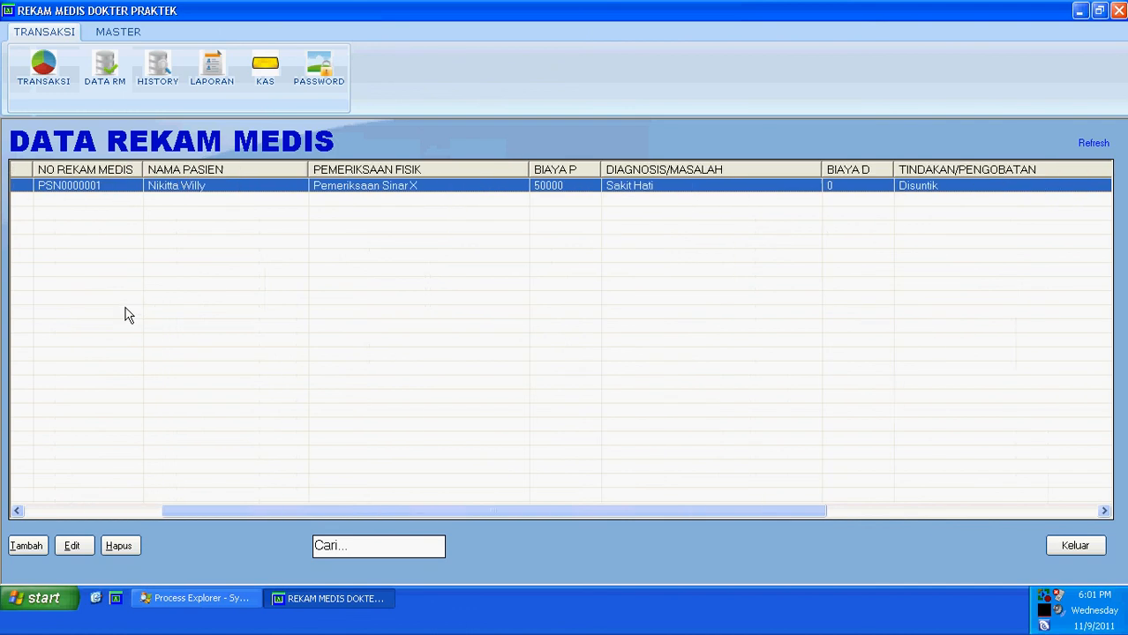
scroll(127, 315, right, 5)
scroll(127, 317, left, 5)
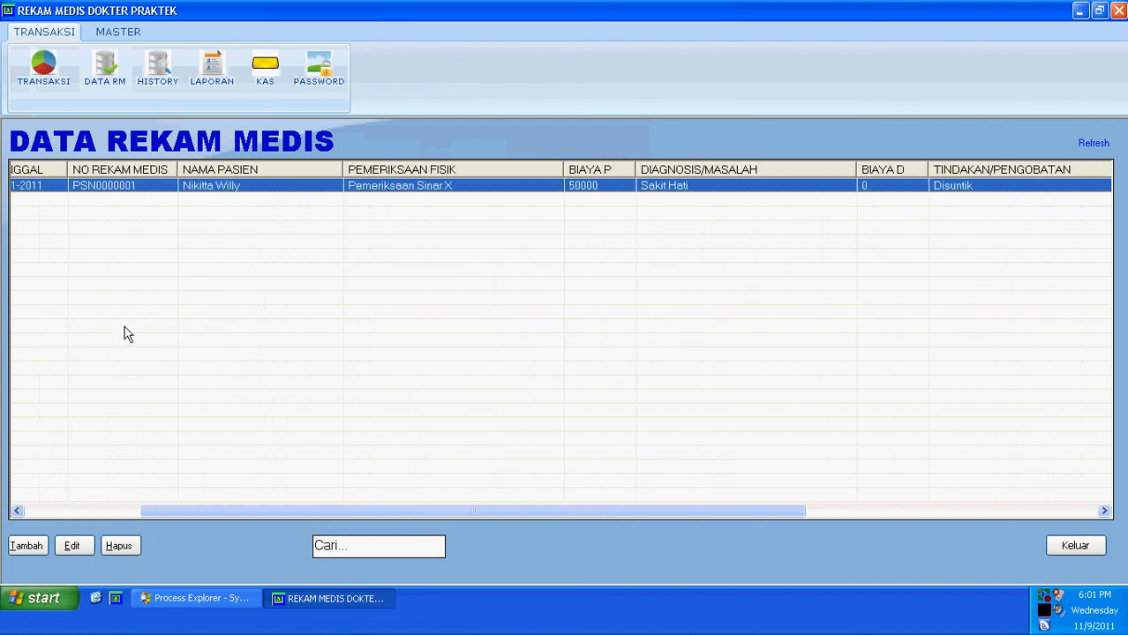
scroll(128, 333, left, 4)
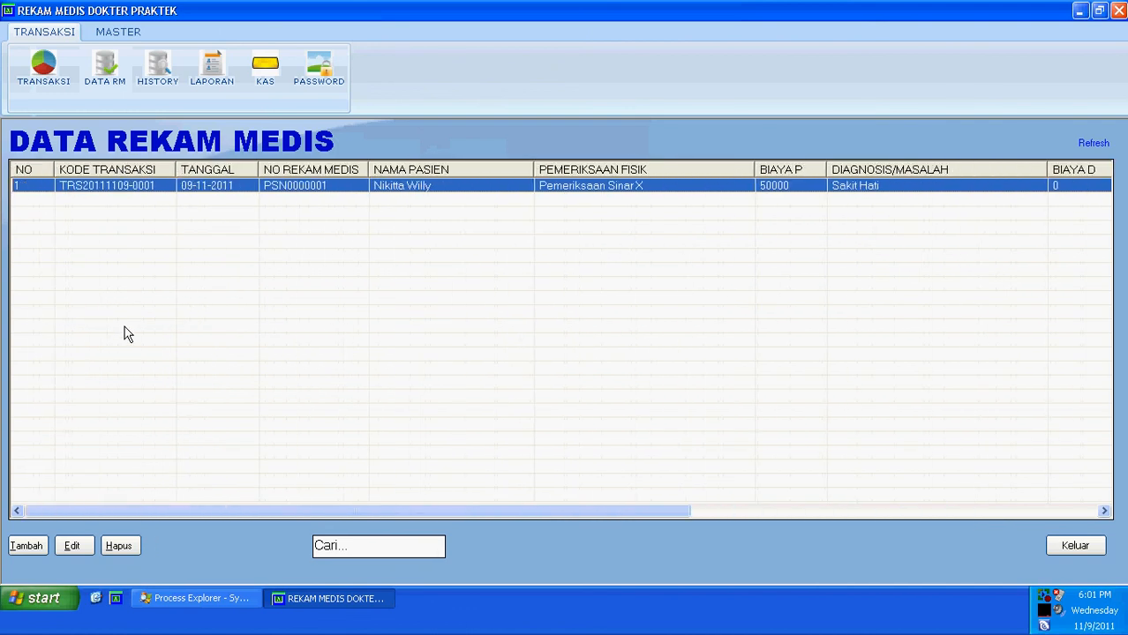
scroll(152, 304, right, 8)
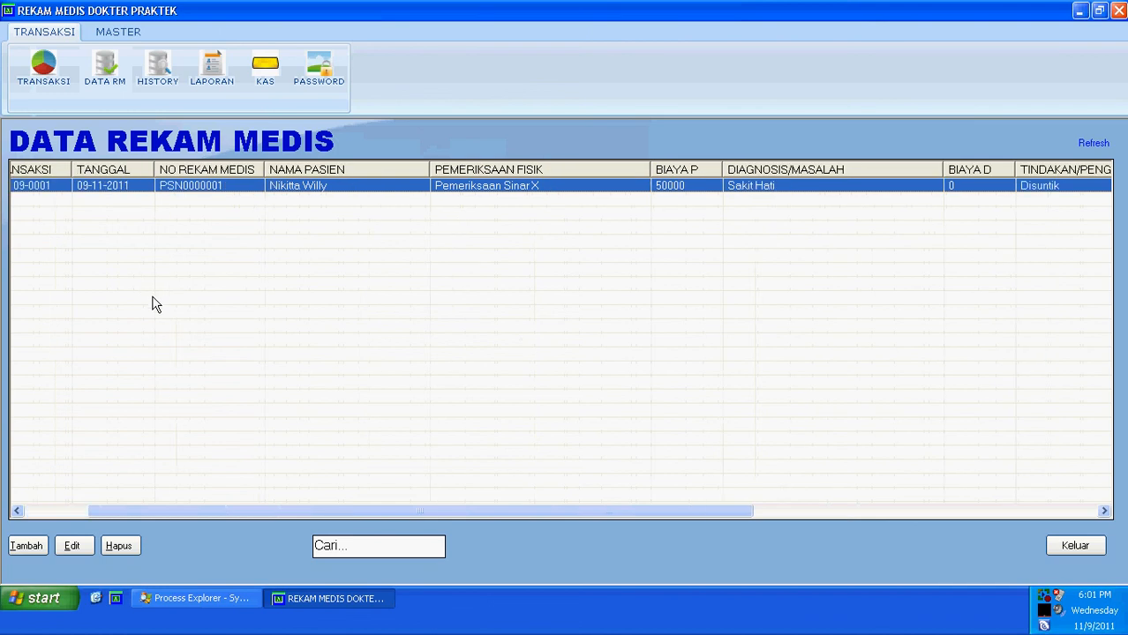
scroll(152, 352, right, 3)
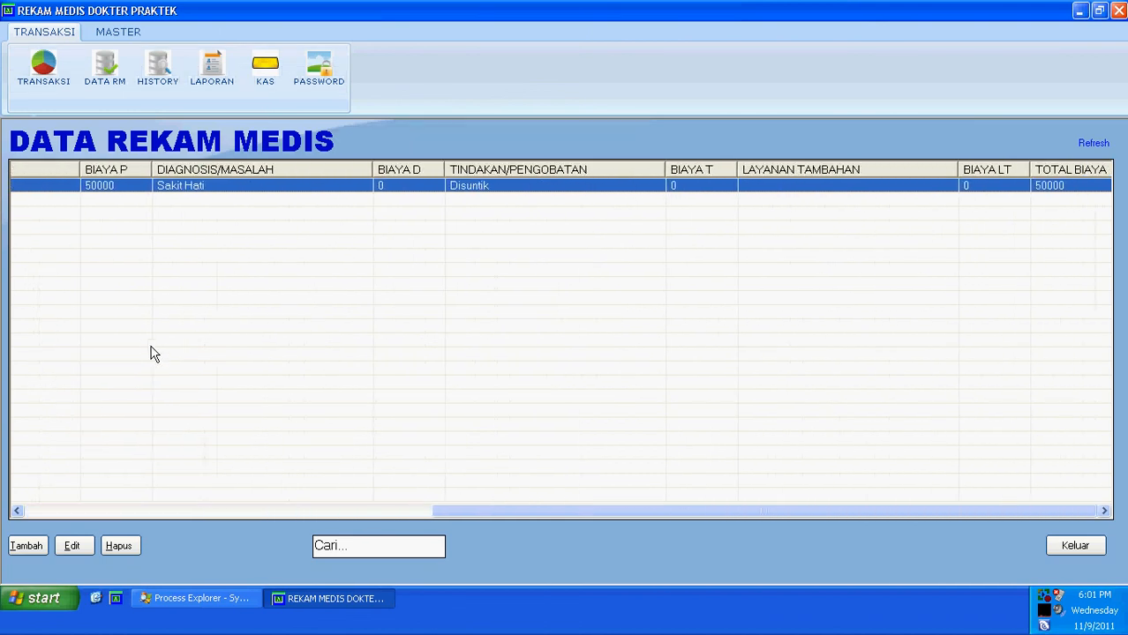
scroll(152, 354, left, 8)
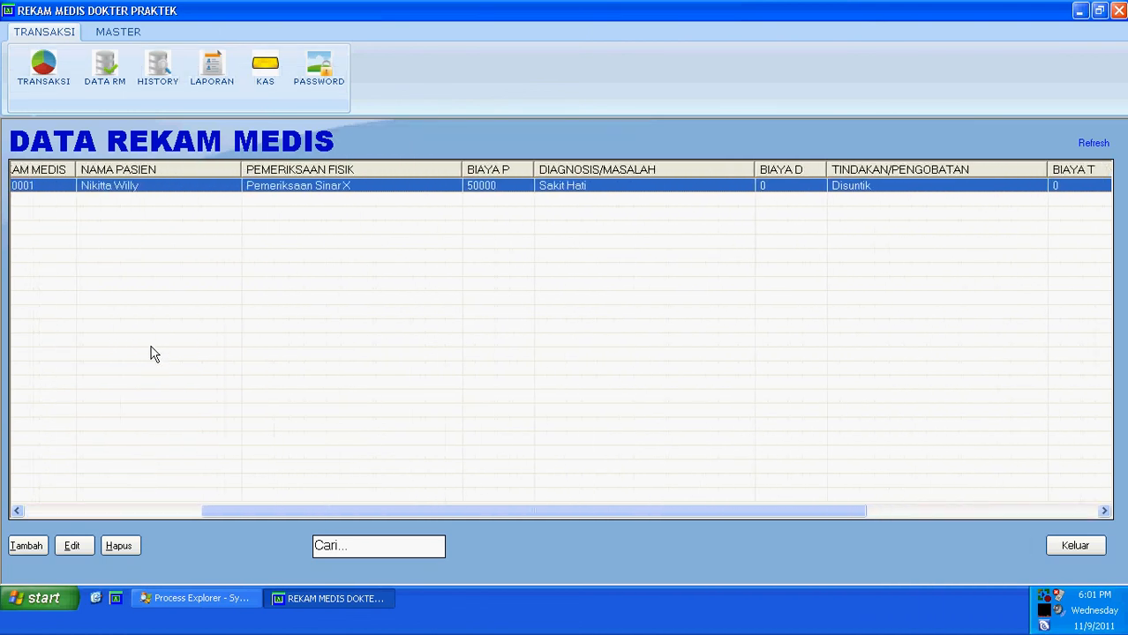
scroll(152, 354, left, 4)
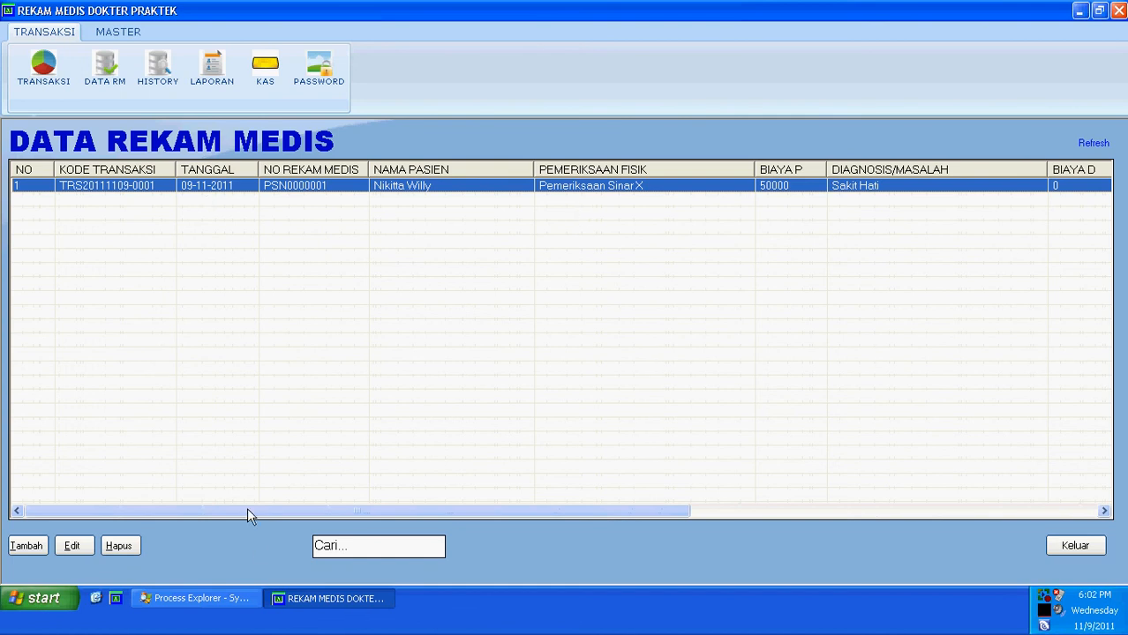
drag(247, 509, 128, 514)
scroll(223, 360, right, 10)
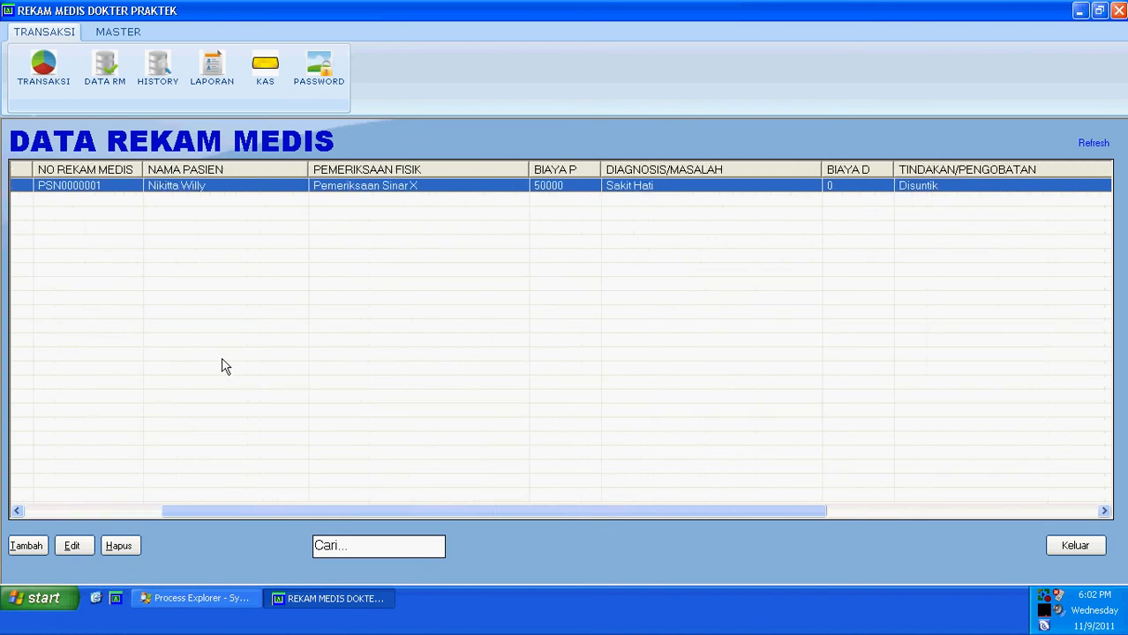
scroll(224, 366, right, 5)
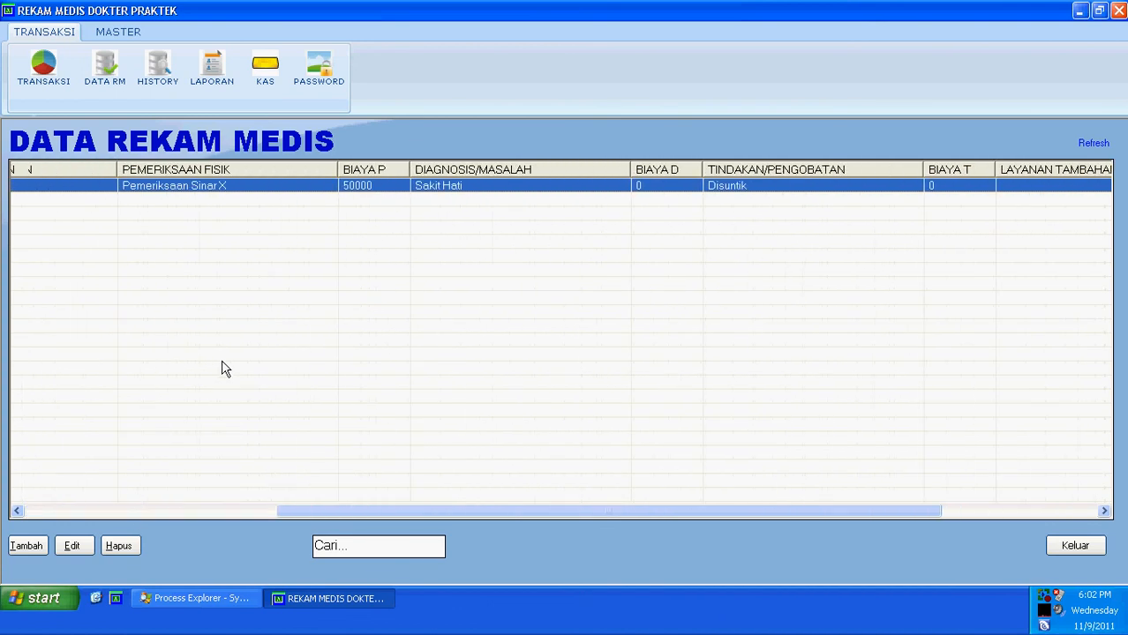
scroll(224, 368, left, 3)
scroll(224, 368, left, 3)
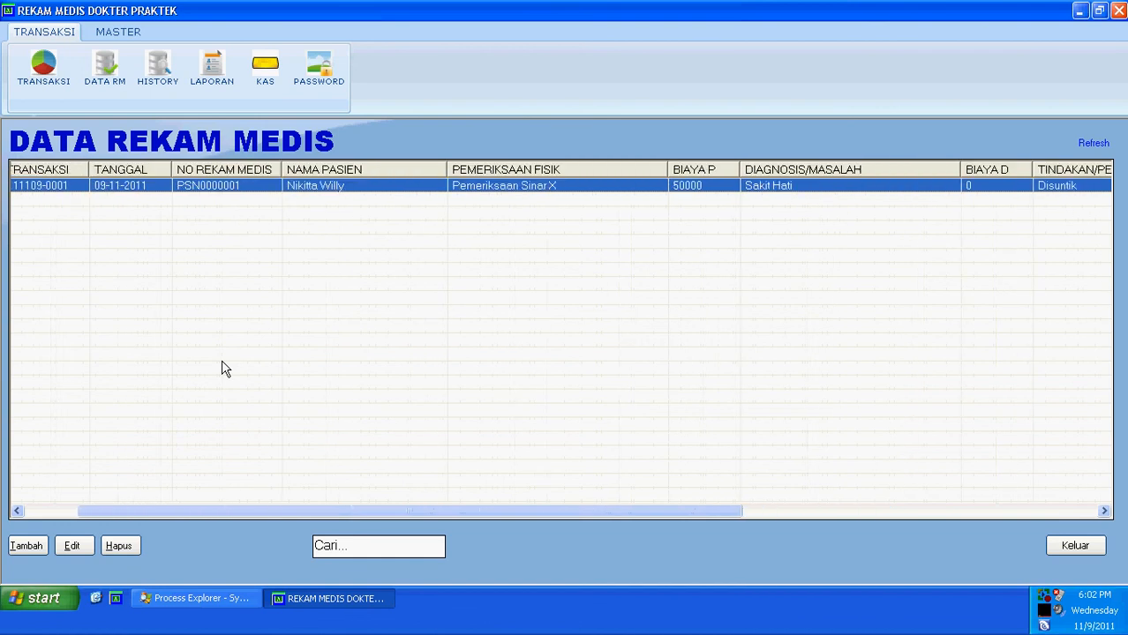
scroll(224, 369, left, 2)
scroll(224, 369, right, 6)
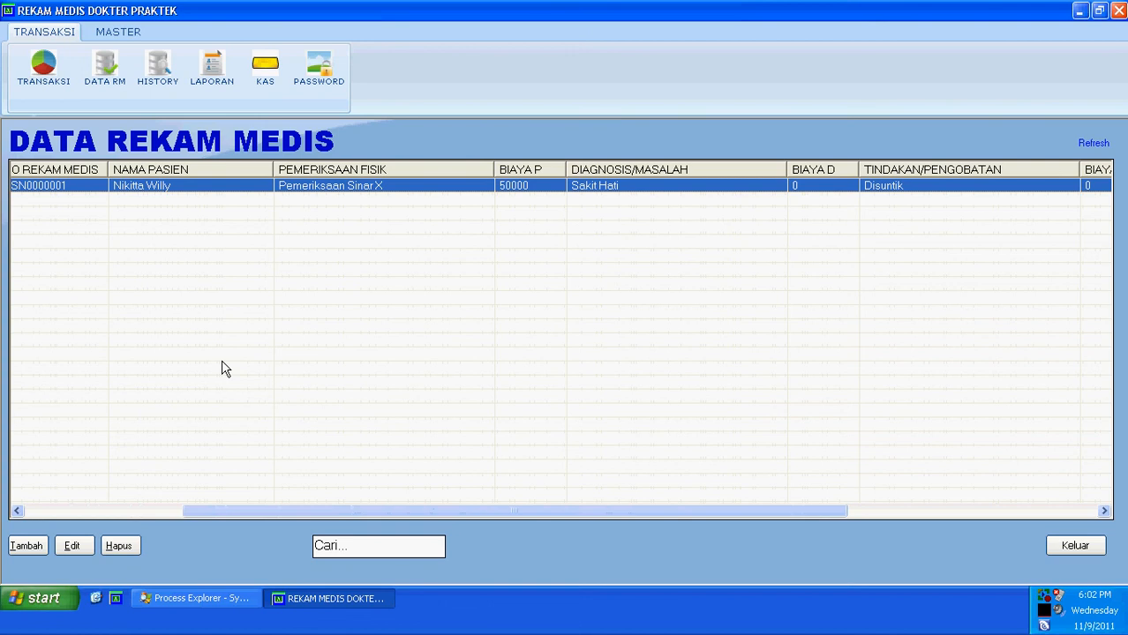
scroll(224, 369, right, 2)
scroll(224, 368, left, 4)
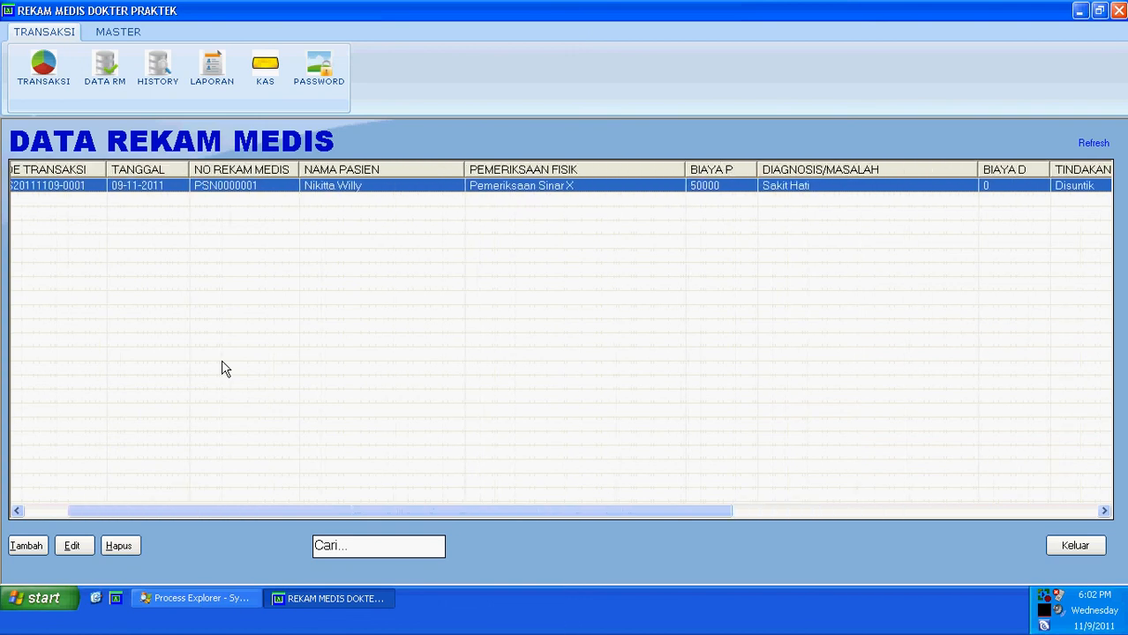
scroll(216, 369, left, 1)
scroll(202, 370, right, 4)
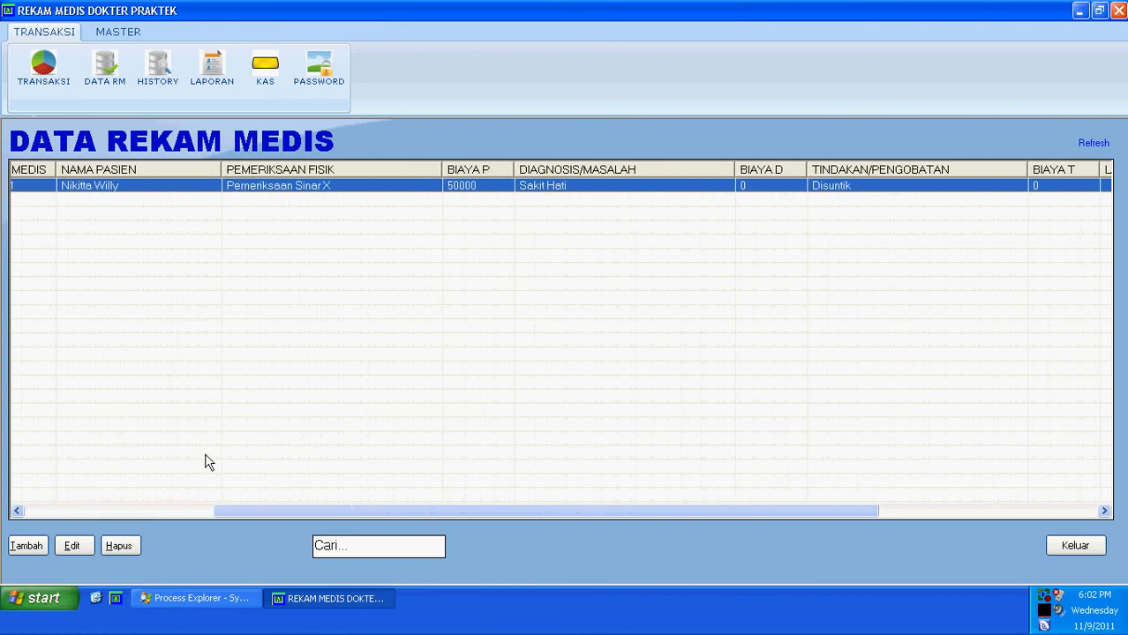
scroll(280, 328, right, 3)
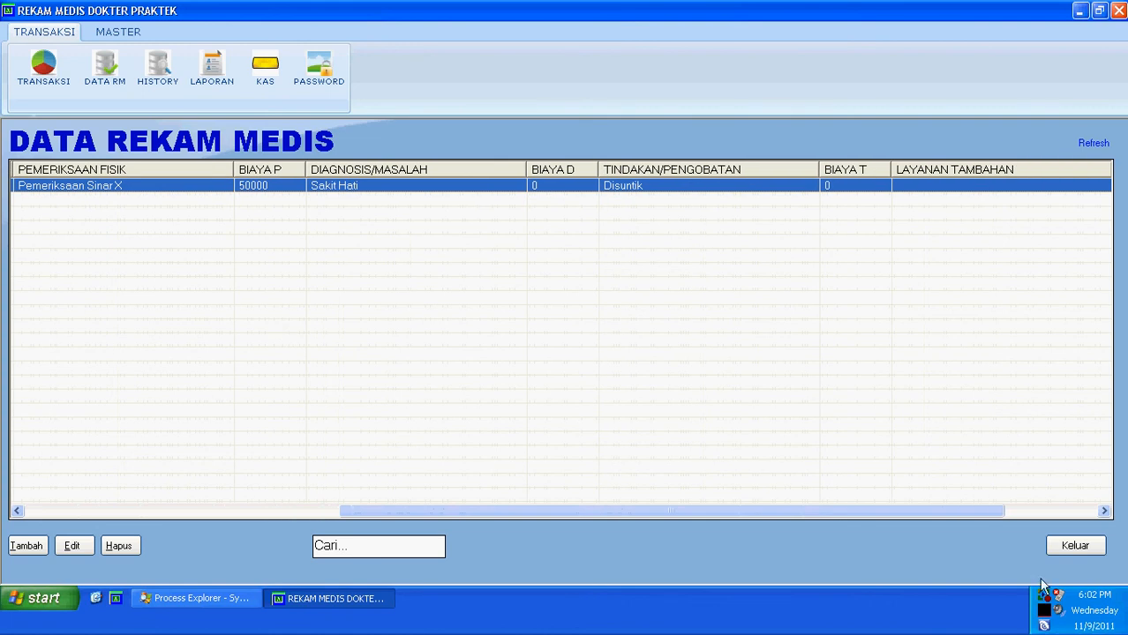
click(1059, 546)
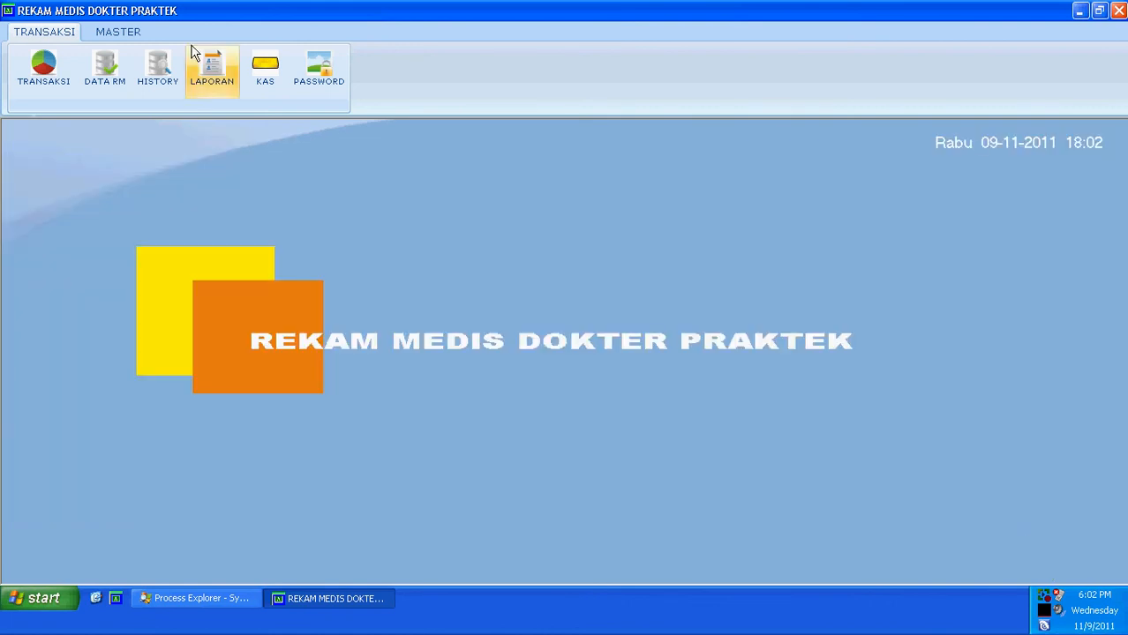
- Open the transaction history and list all recorded transactions
click(149, 75)
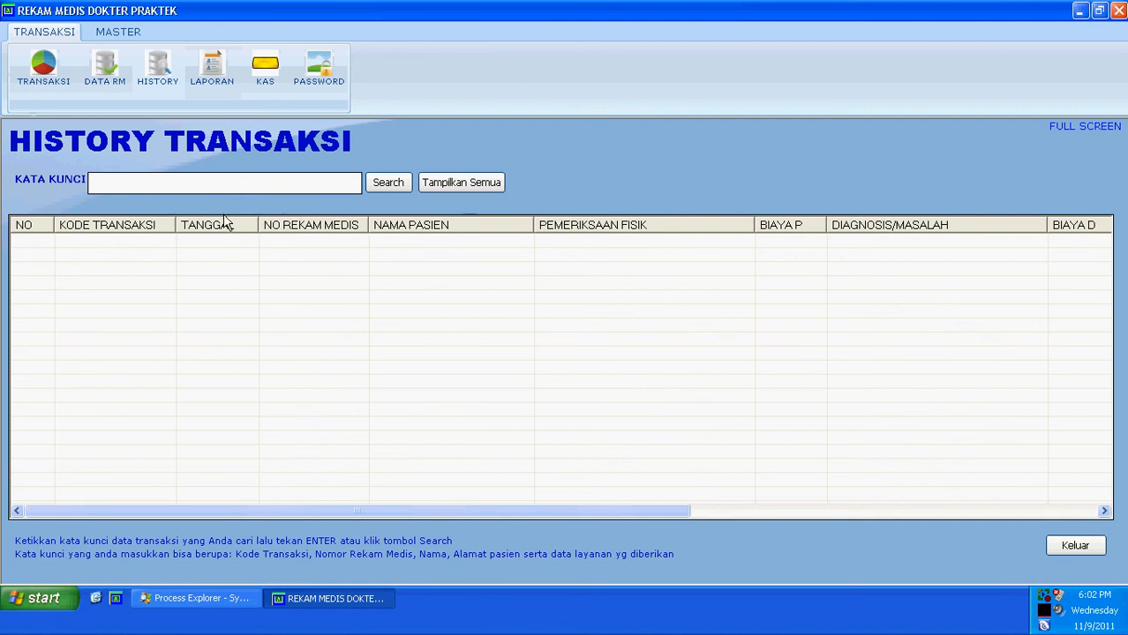
drag(386, 511, 345, 504)
click(461, 182)
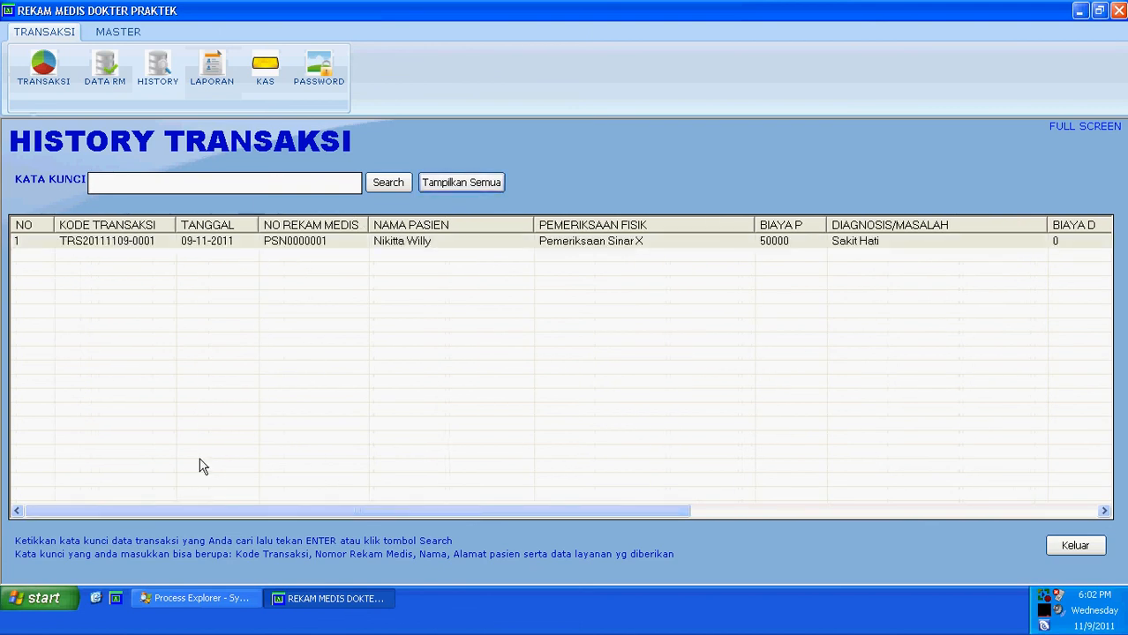
- Select the listed transaction and examine its columns, from transaction code and date to physical examination, diagnosis and treatment
mouse_move(212, 510)
mouse_down()
mouse_move(466, 512)
mouse_move(310, 499)
mouse_move(556, 518)
mouse_move(651, 508)
mouse_move(201, 490)
mouse_move(499, 515)
mouse_move(220, 514)
mouse_up()
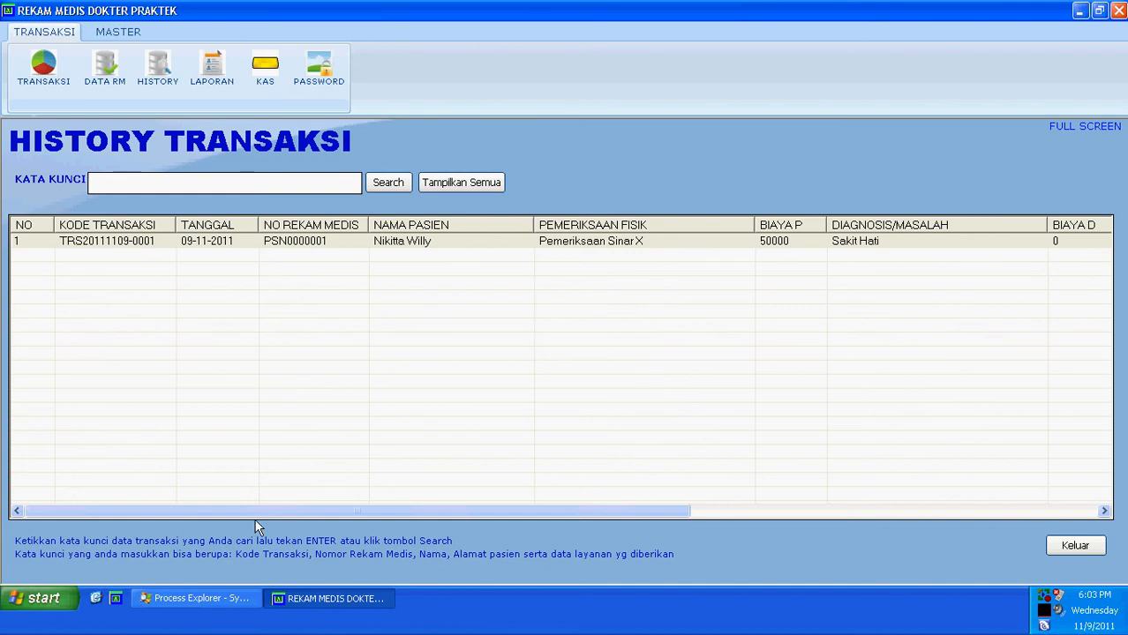
drag(339, 513, 222, 510)
drag(351, 510, 293, 492)
mouse_move(366, 514)
mouse_down()
mouse_move(673, 517)
mouse_move(353, 516)
mouse_up()
click(234, 242)
scroll(234, 259, right, 5)
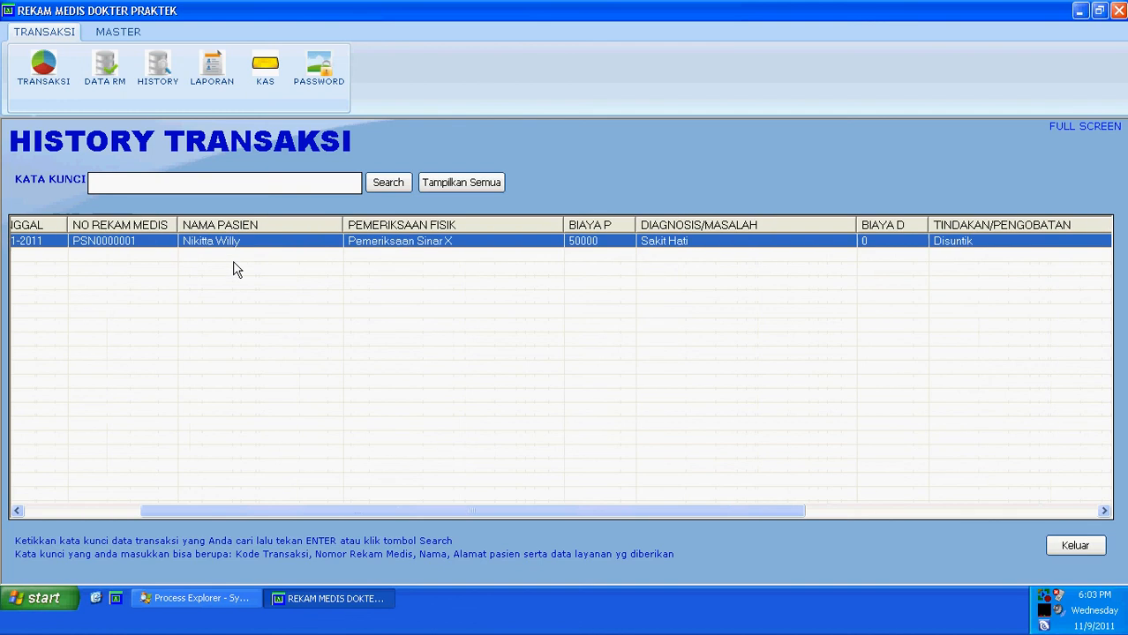
scroll(285, 300, left, 7)
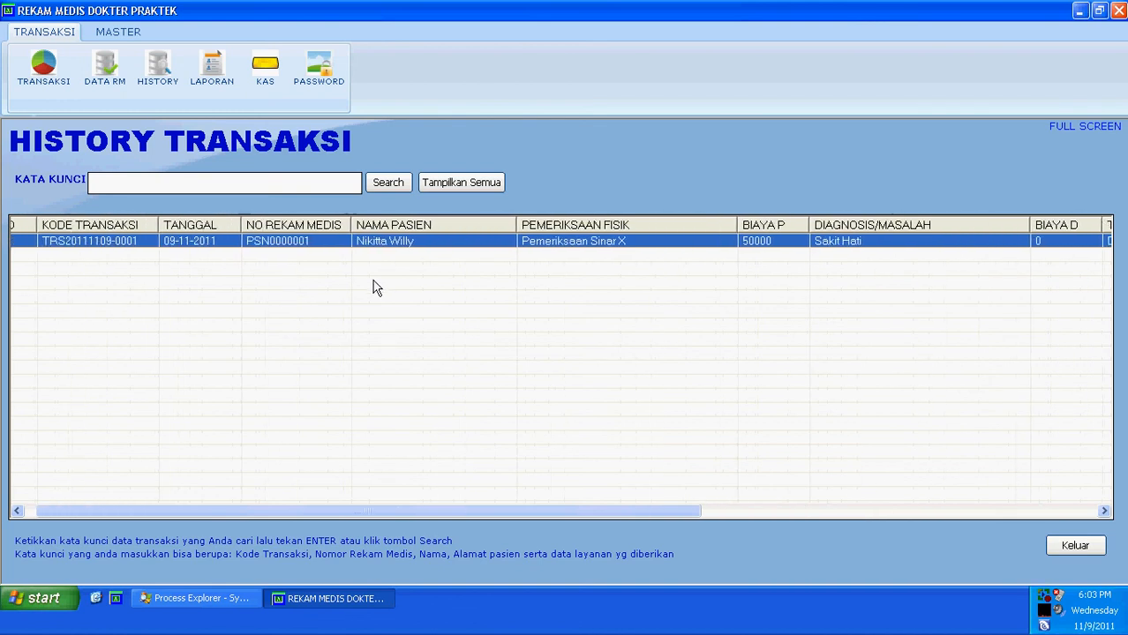
scroll(388, 269, left, 1)
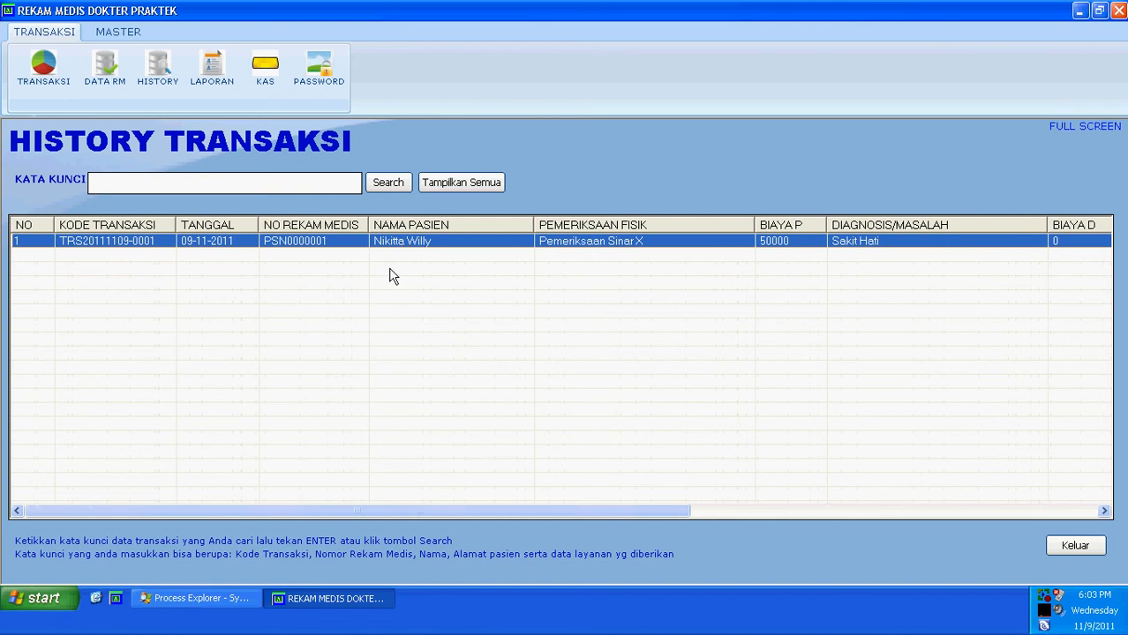
scroll(391, 256, right, 1)
scroll(391, 255, left, 1)
- Review the transaction's service and cost columns through the total cost, and close the transaction history
click(322, 183)
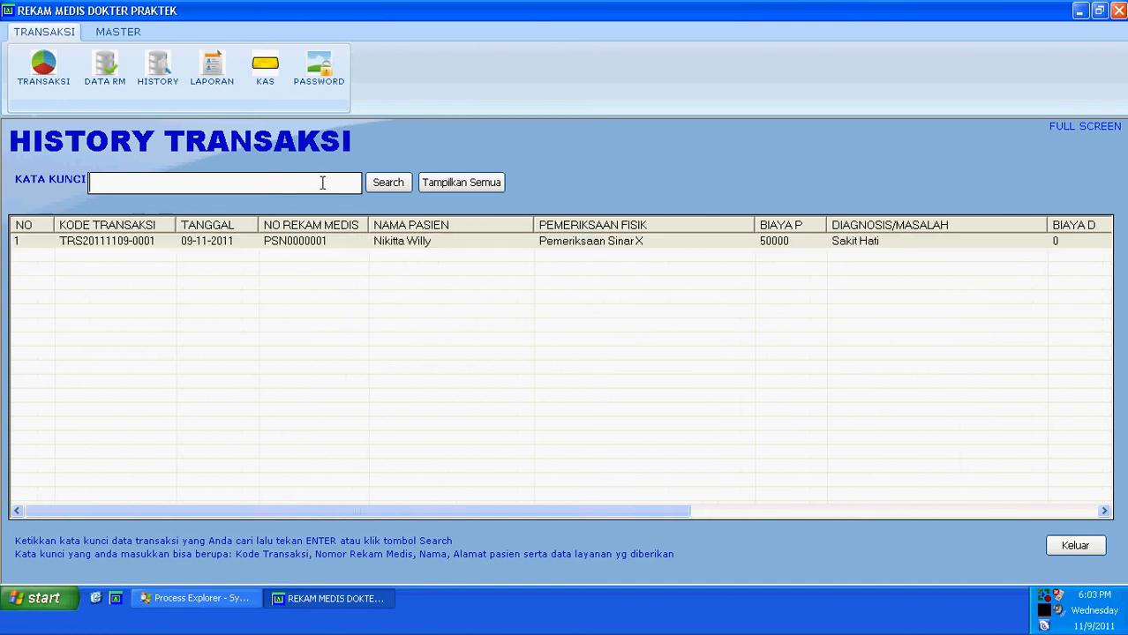
click(335, 257)
scroll(335, 257, right, 5)
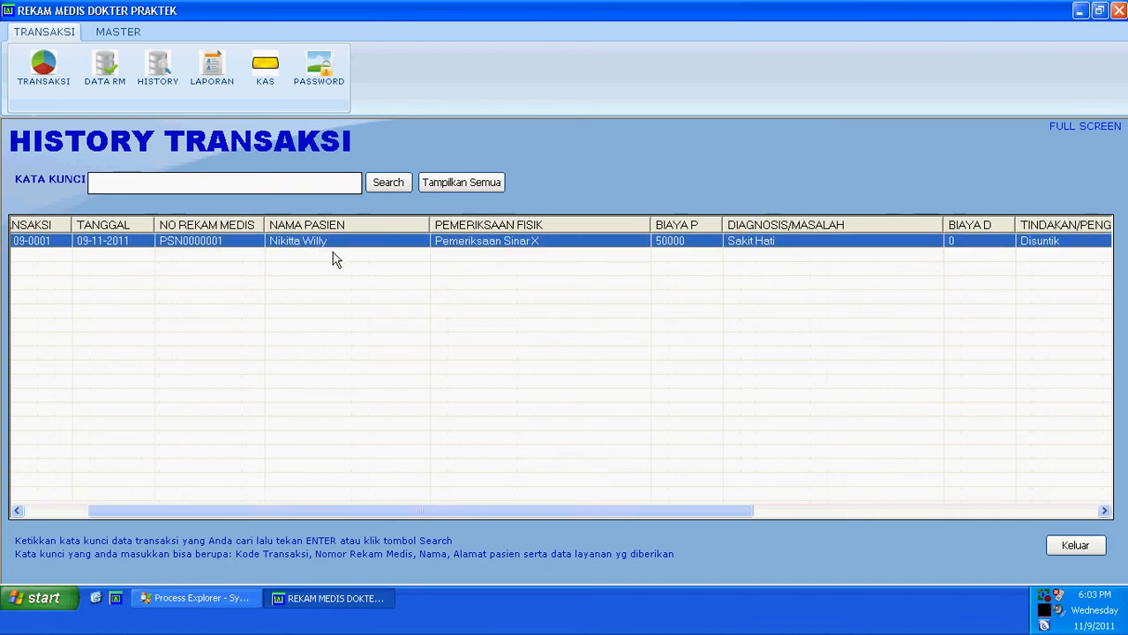
scroll(333, 262, right, 3)
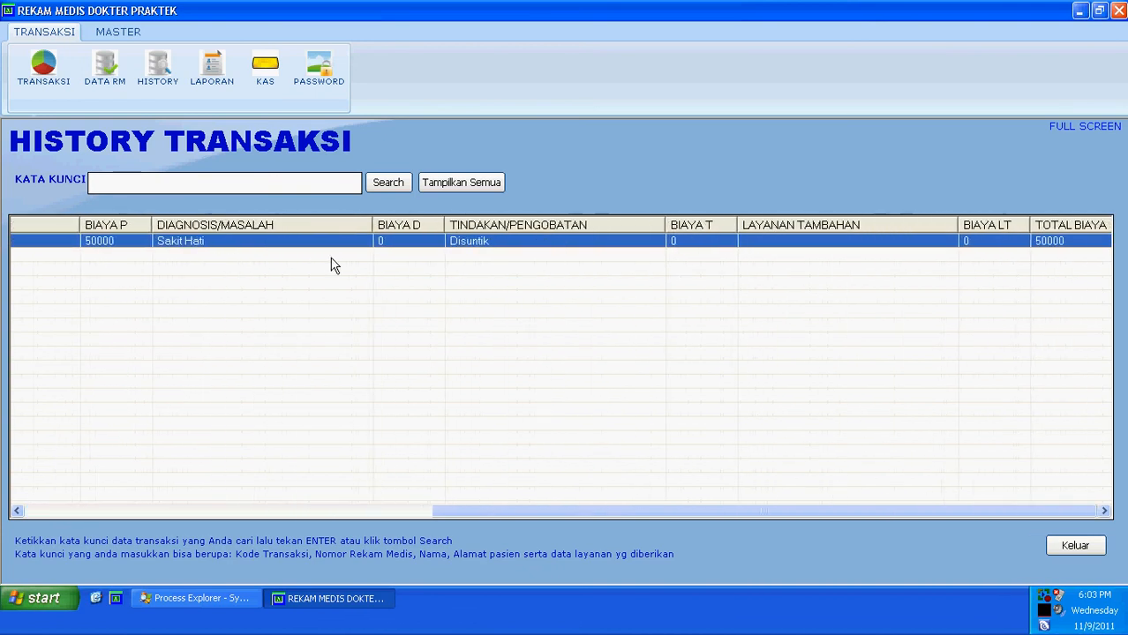
scroll(334, 265, left, 3)
scroll(334, 265, left, 5)
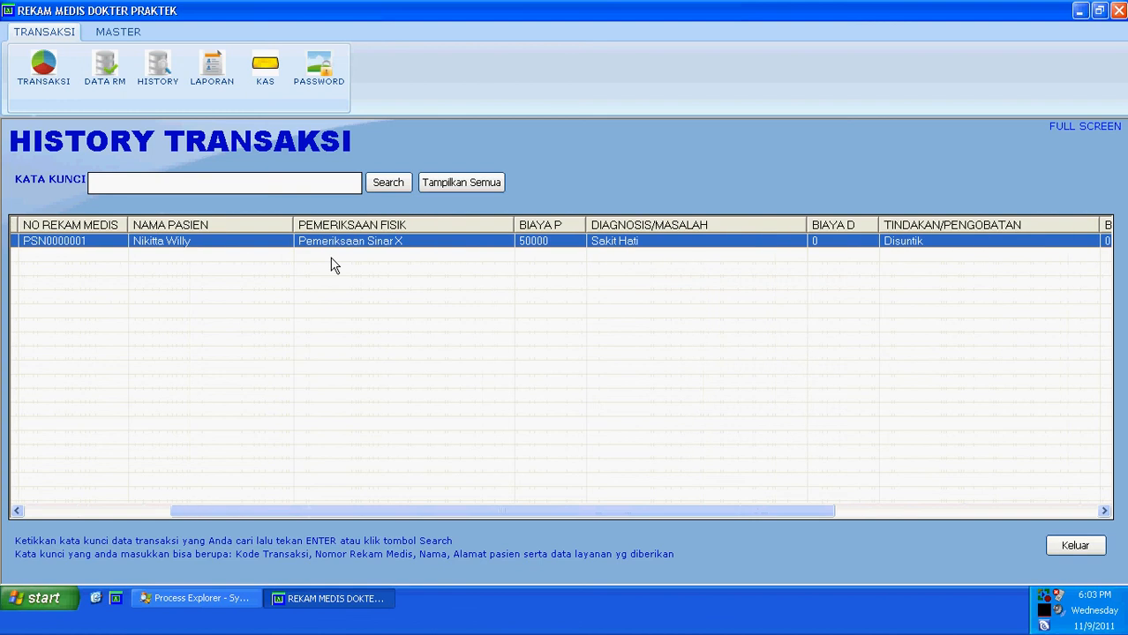
click(1052, 547)
- Open the service transaction report, filter it by operator Bagian Administrasi, and return the operator filter to SEMUA
click(212, 73)
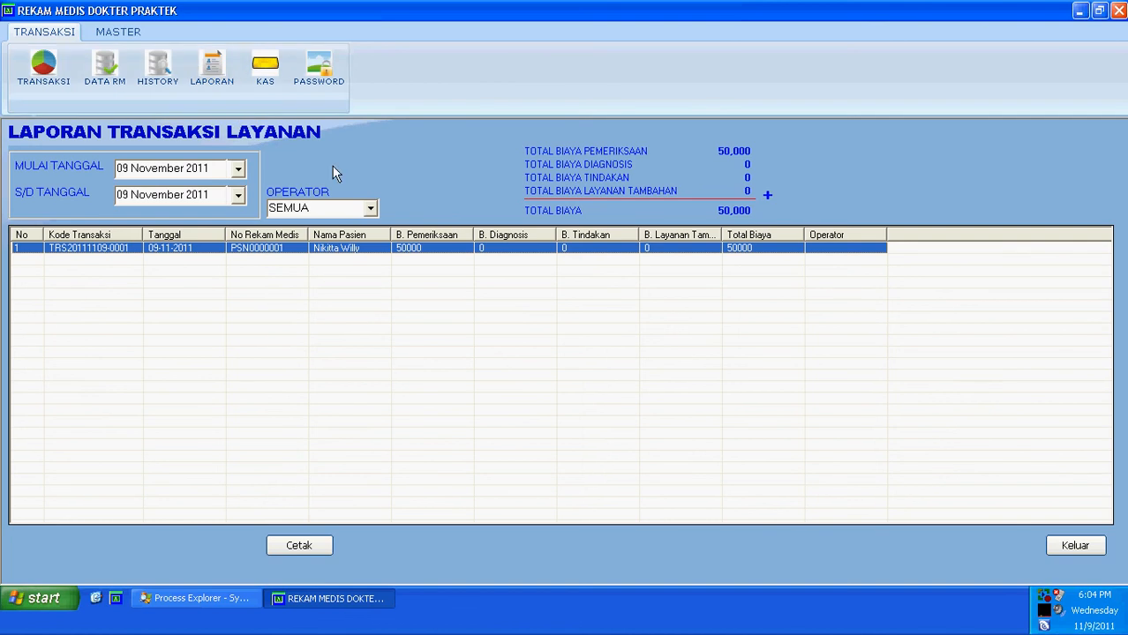
click(369, 208)
click(352, 240)
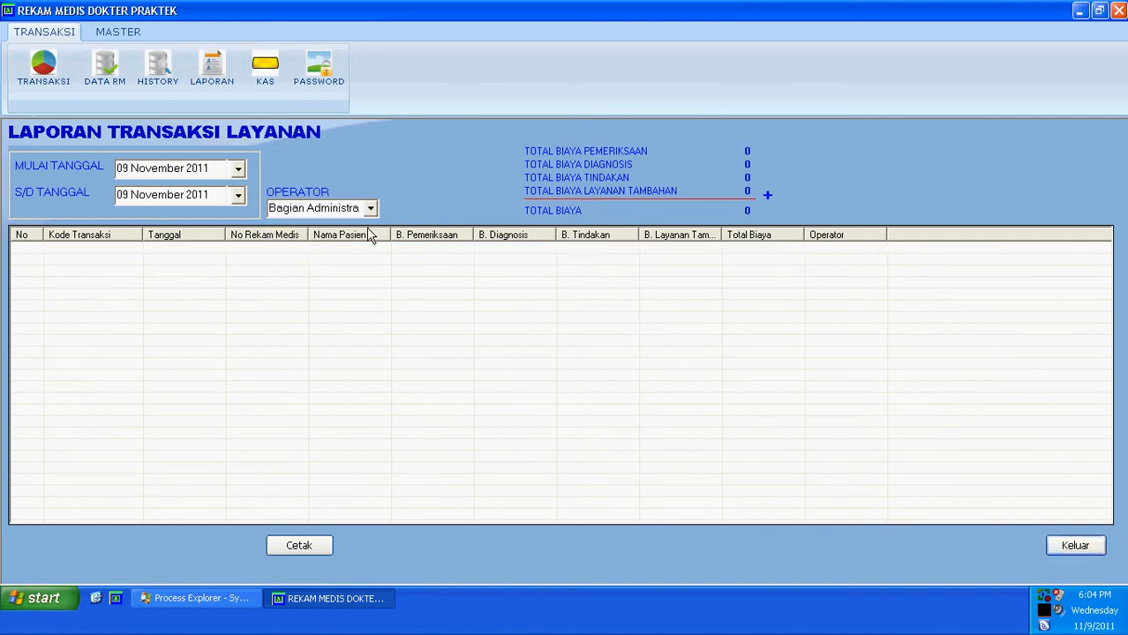
click(369, 208)
click(291, 225)
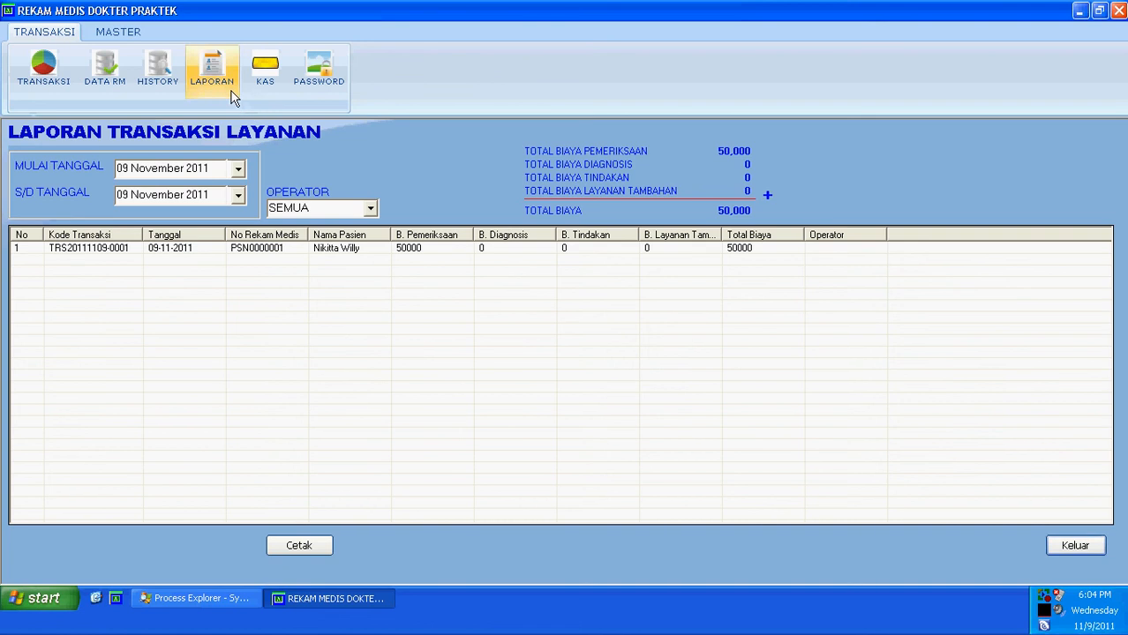
- Open the Cash Flow list, widen the Keterangan column to read the full descriptions, and close the list
click(267, 81)
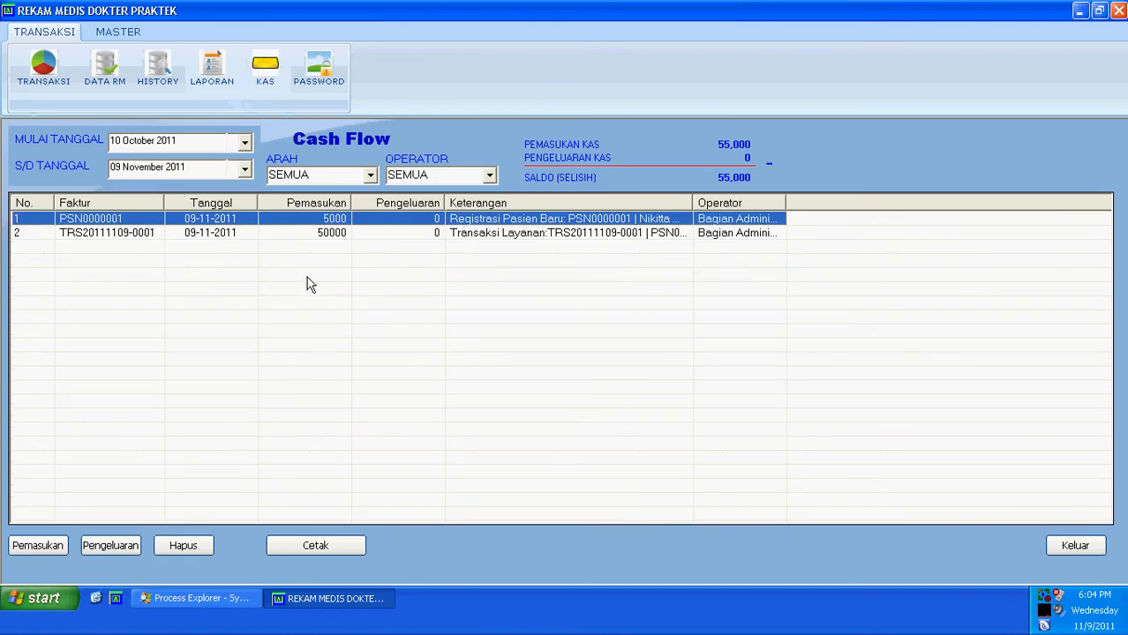
drag(693, 201, 818, 199)
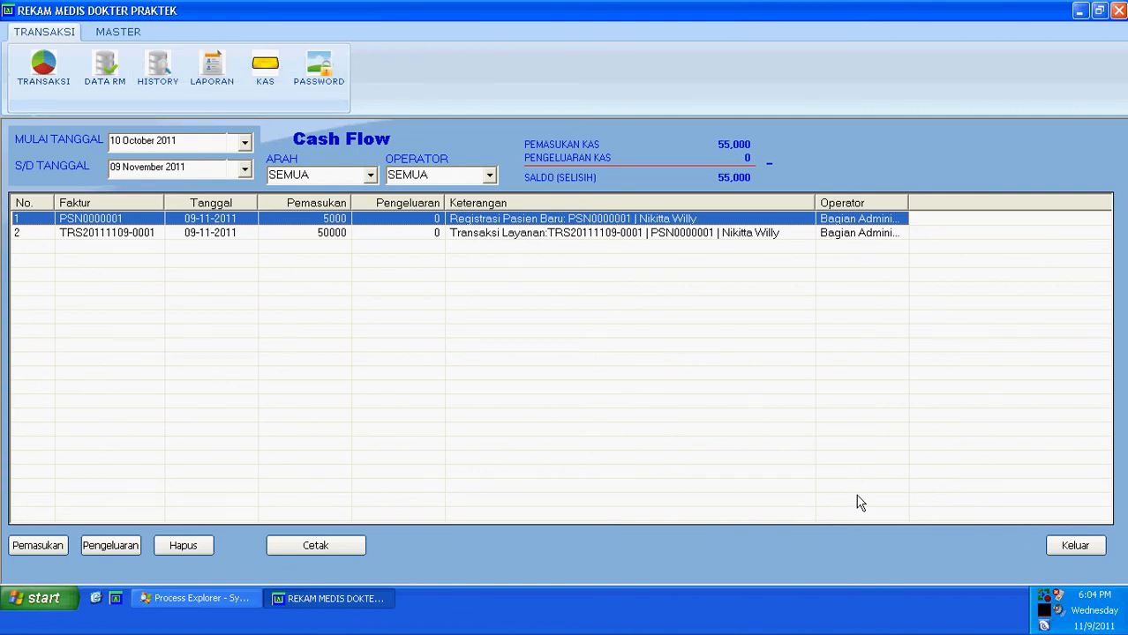
click(1083, 546)
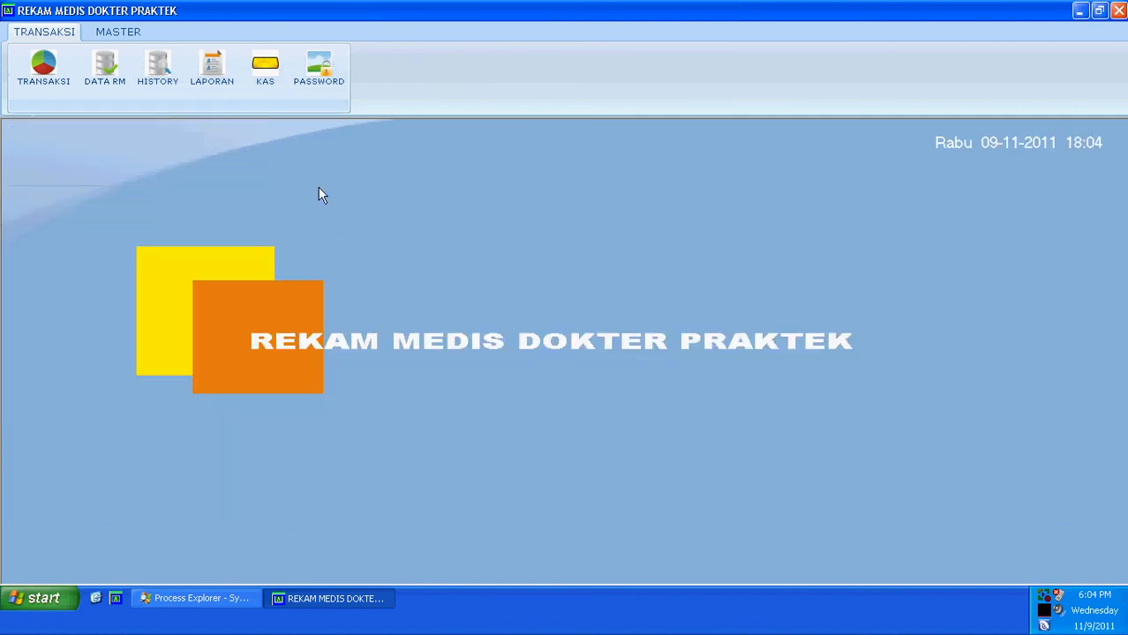
- Open the password change form, inspect its account name and old and new password fields, and cancel it
click(323, 67)
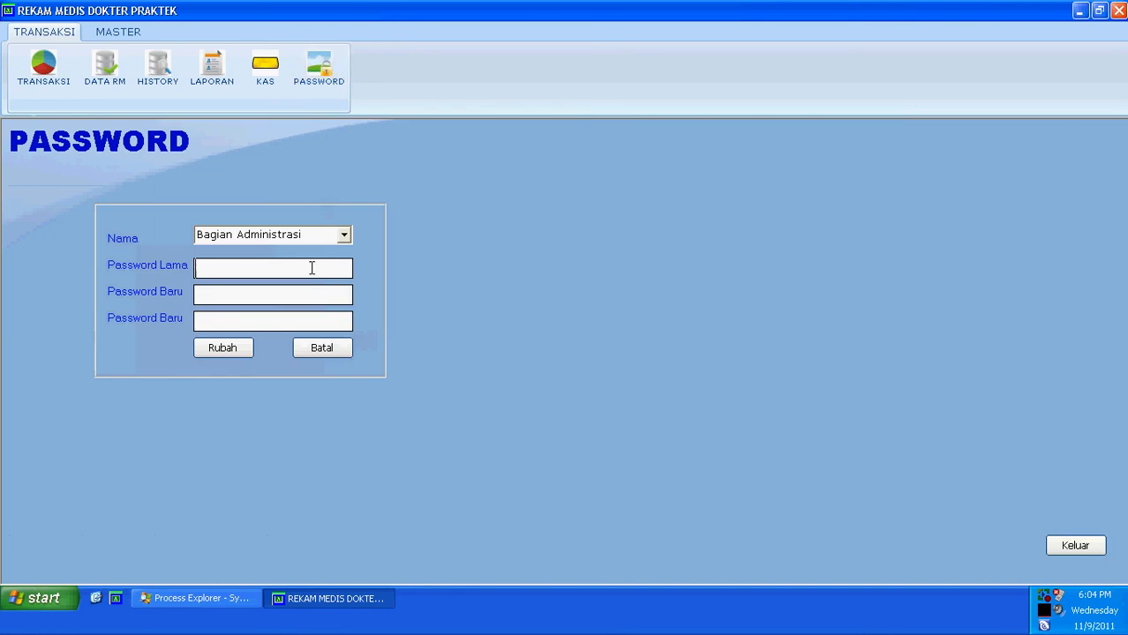
click(342, 238)
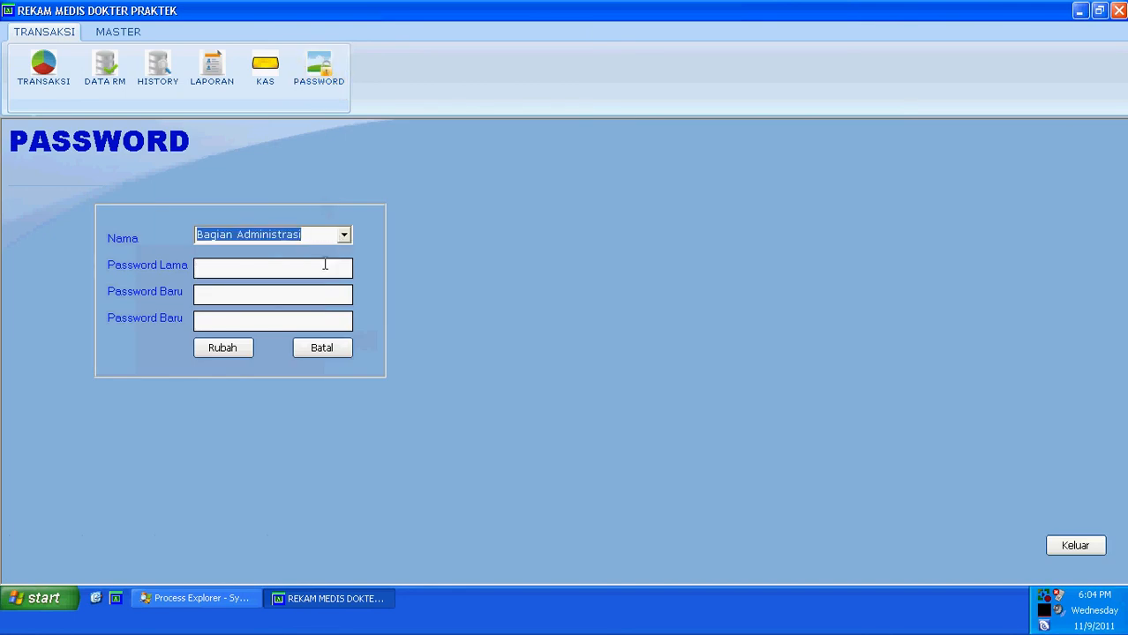
click(323, 267)
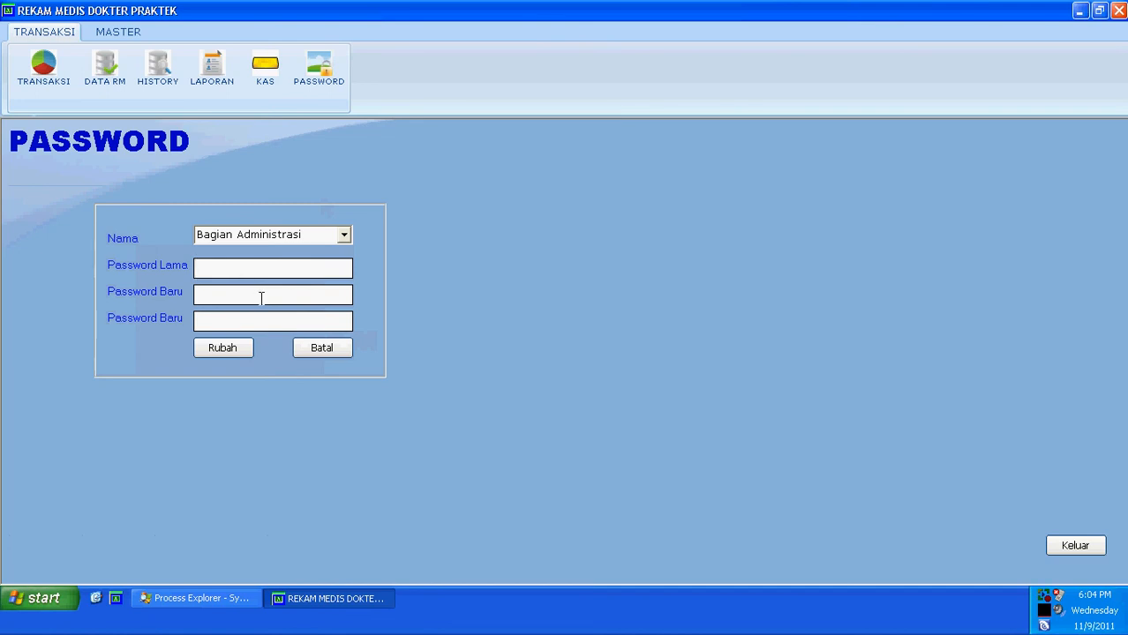
click(322, 350)
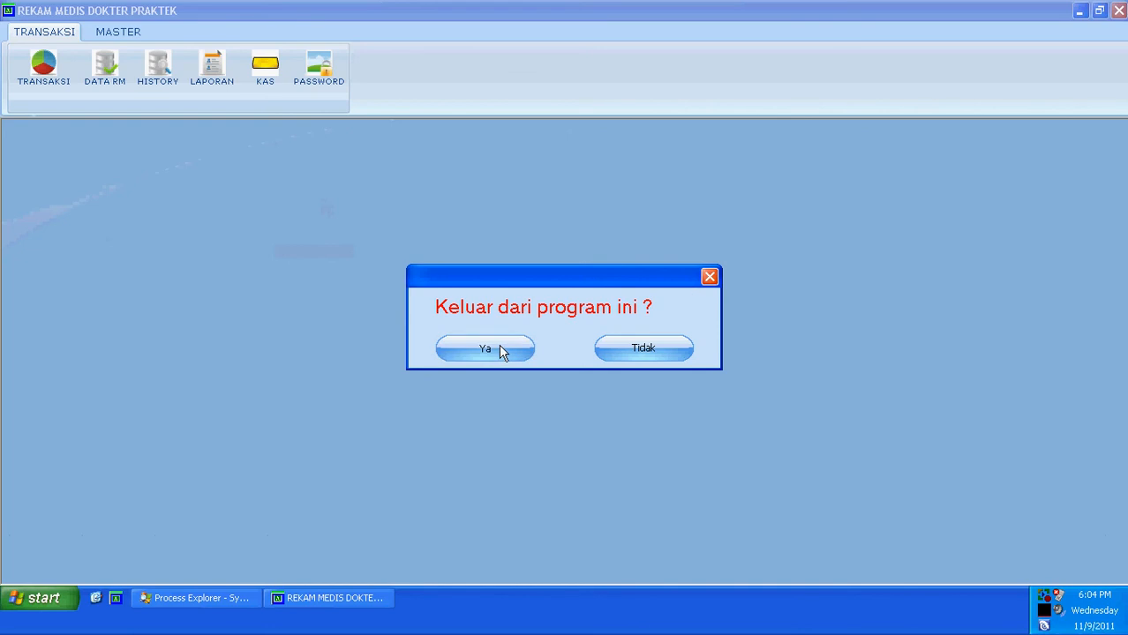
- Confirm exiting the medical records program and return to the desktop
click(499, 346)
right_click(393, 196)
click(404, 212)
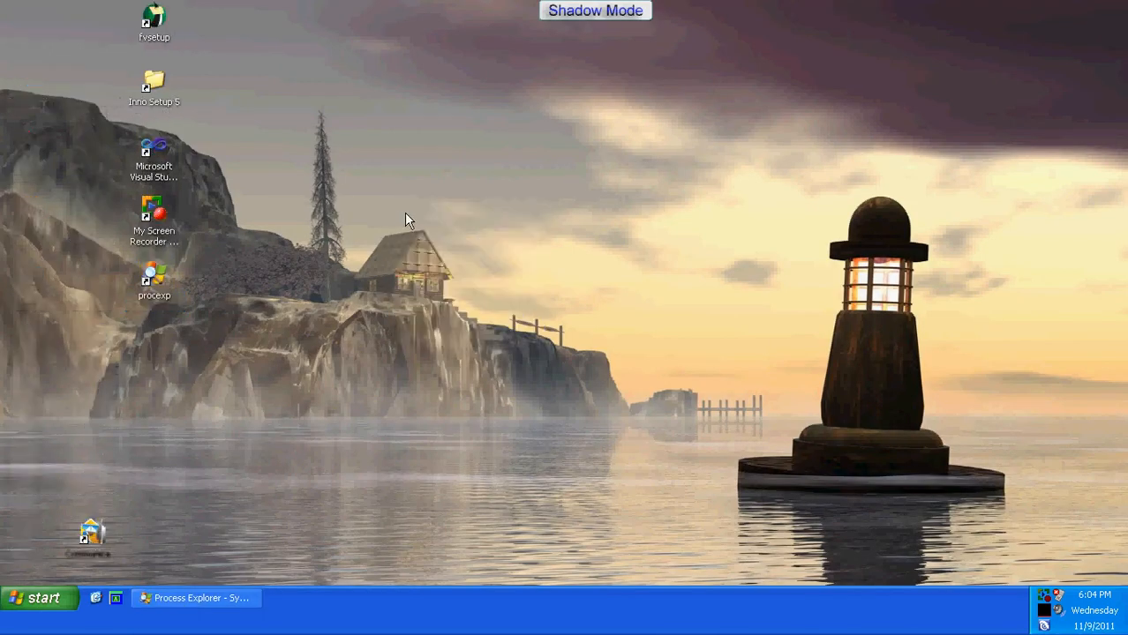